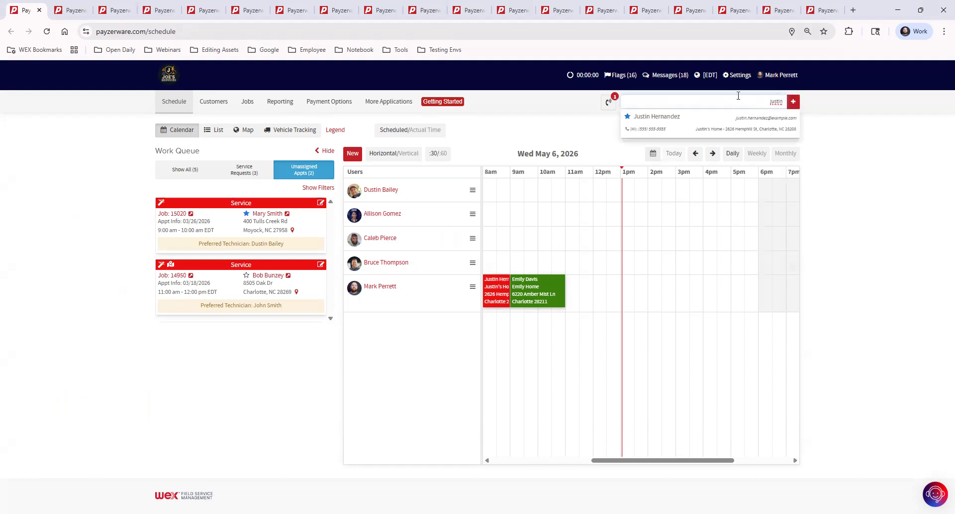
Open the matching customer's record from the search suggestions and look through its timeline of jobs
{"action": "left_click", "coordinate": [675, 124]}
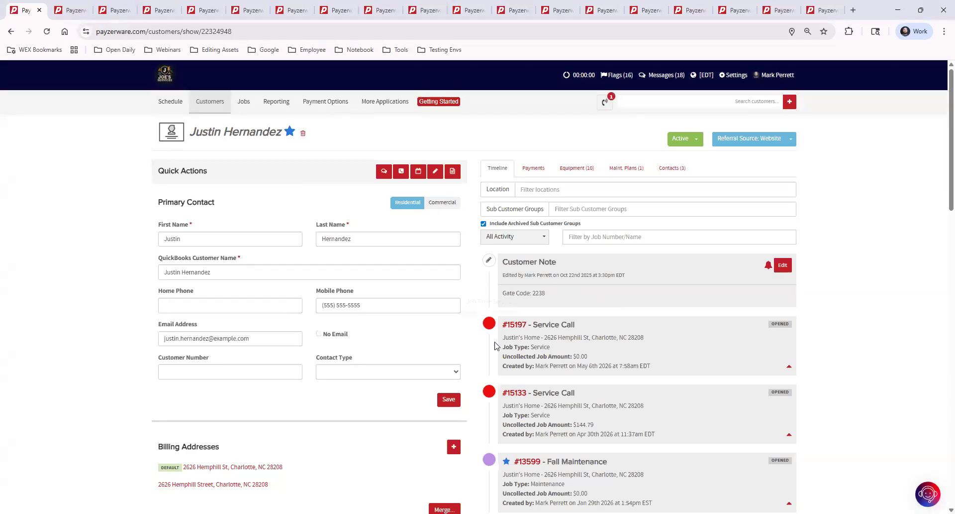
{"action": "scroll", "coordinate": [498, 429], "scroll_direction": "down", "scroll_amount": 5}
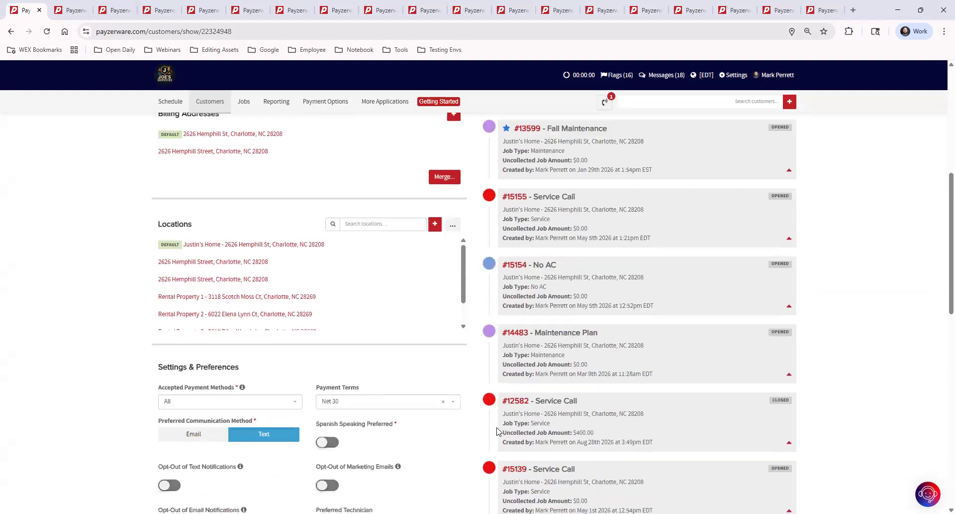
{"action": "scroll", "coordinate": [498, 430], "scroll_direction": "up", "scroll_amount": 5}
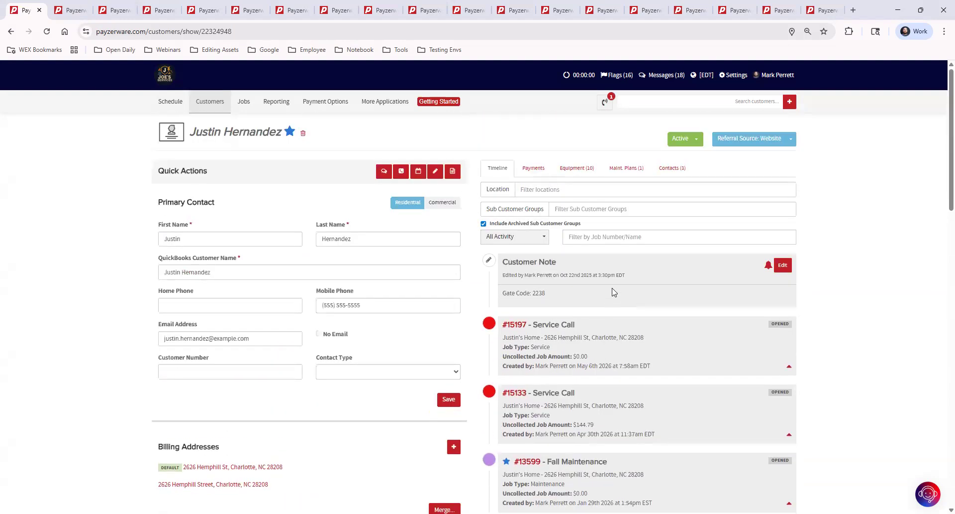
Filter the customer's timeline by job number 13437 and open the Proposals + Invoices job
{"action": "left_click", "coordinate": [593, 237]}
{"action": "type", "text": "1"}
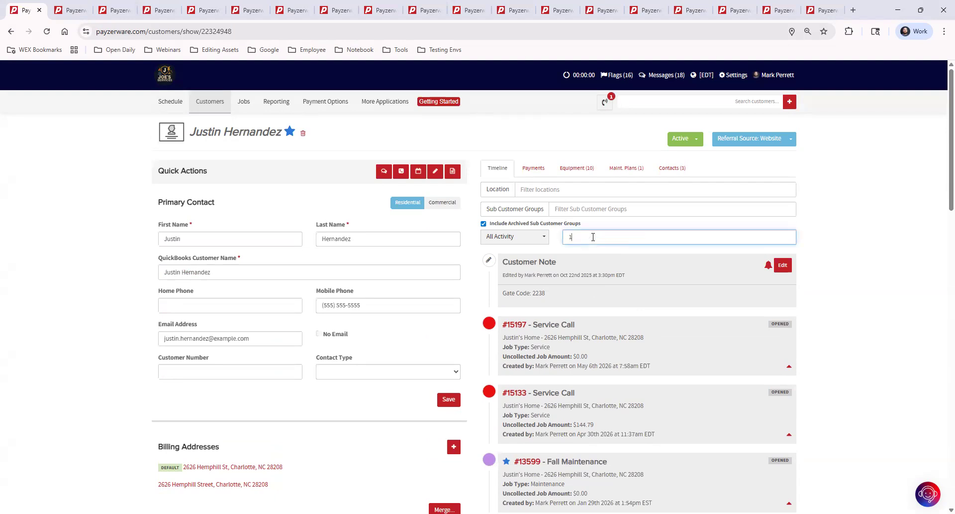
{"action": "type", "text": "3437"}
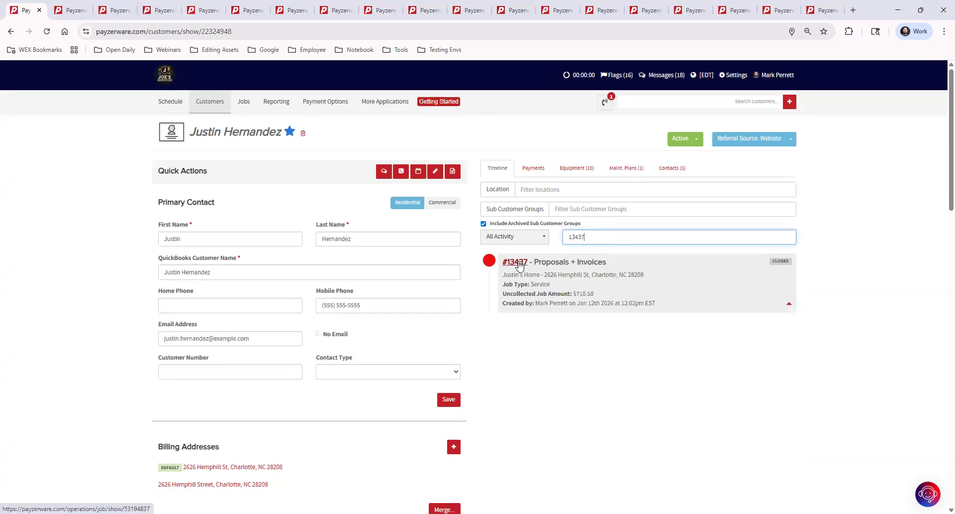
{"action": "left_click", "coordinate": [518, 263]}
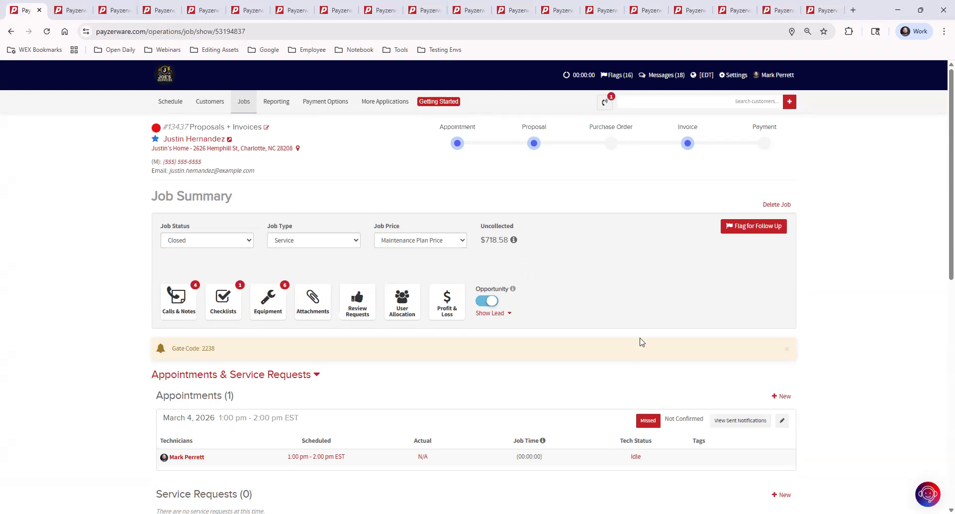
Review the job's proposal and invoice sections, preview the Simple Proposal document, and check when it was sent
{"action": "scroll", "coordinate": [641, 341], "scroll_direction": "down", "scroll_amount": 6}
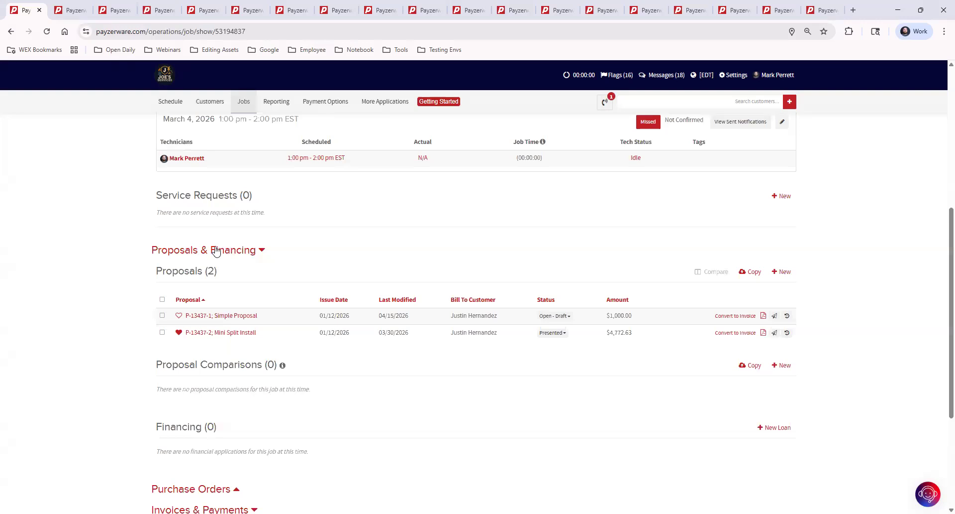
{"action": "scroll", "coordinate": [238, 266], "scroll_direction": "down", "scroll_amount": 2}
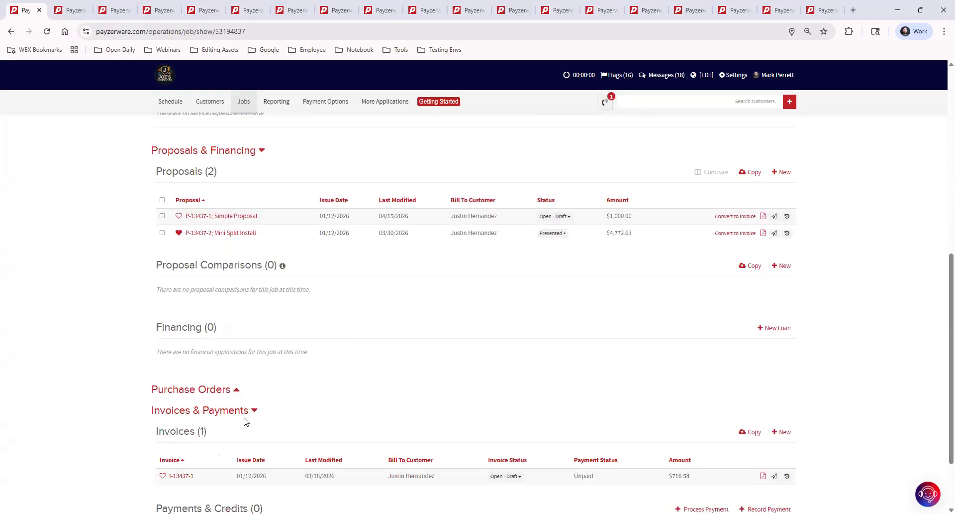
{"action": "scroll", "coordinate": [243, 420], "scroll_direction": "down", "scroll_amount": 2}
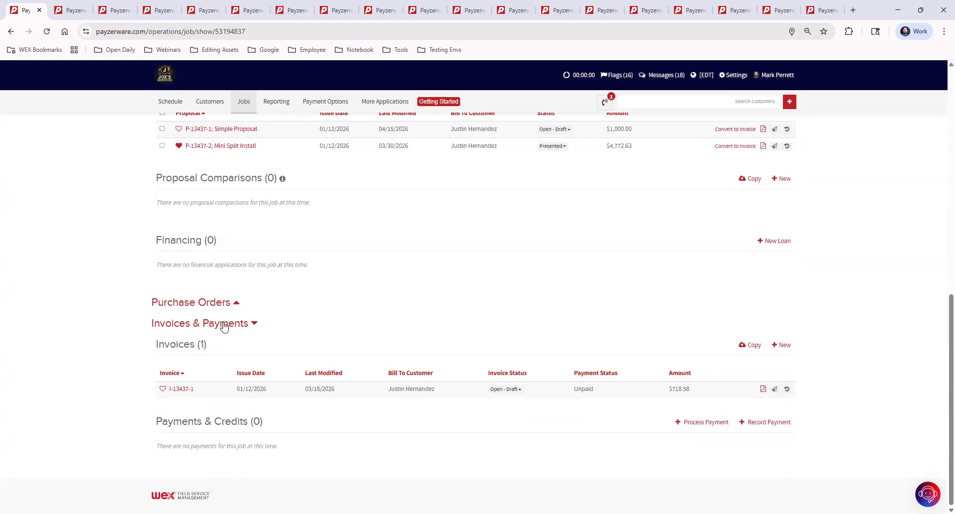
{"action": "scroll", "coordinate": [224, 326], "scroll_direction": "up", "scroll_amount": 4}
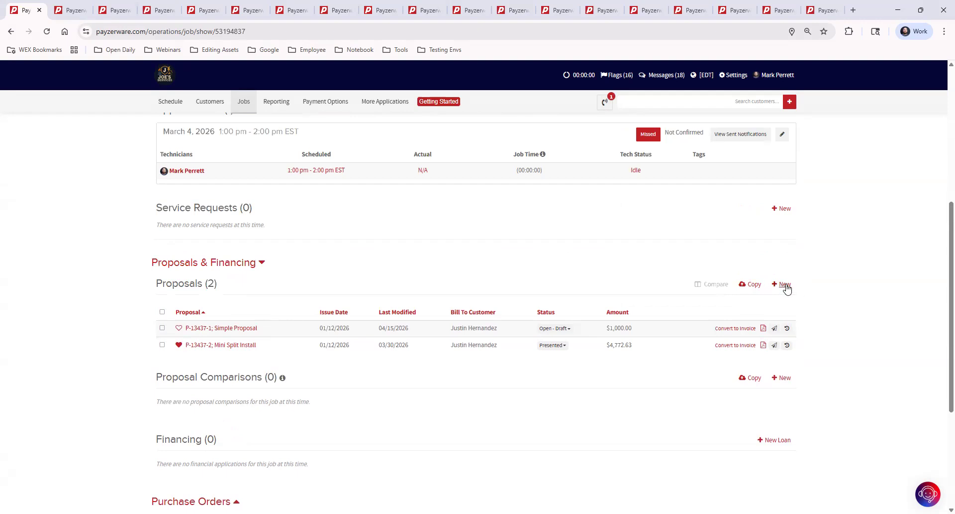
{"action": "left_click", "coordinate": [763, 329]}
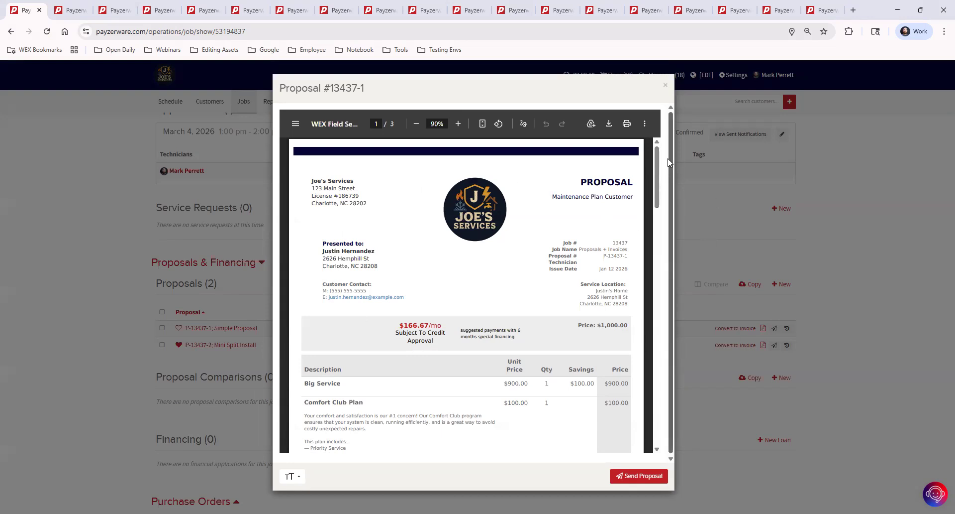
{"action": "left_click_drag", "start_coordinate": [656, 166], "coordinate": [647, 144]}
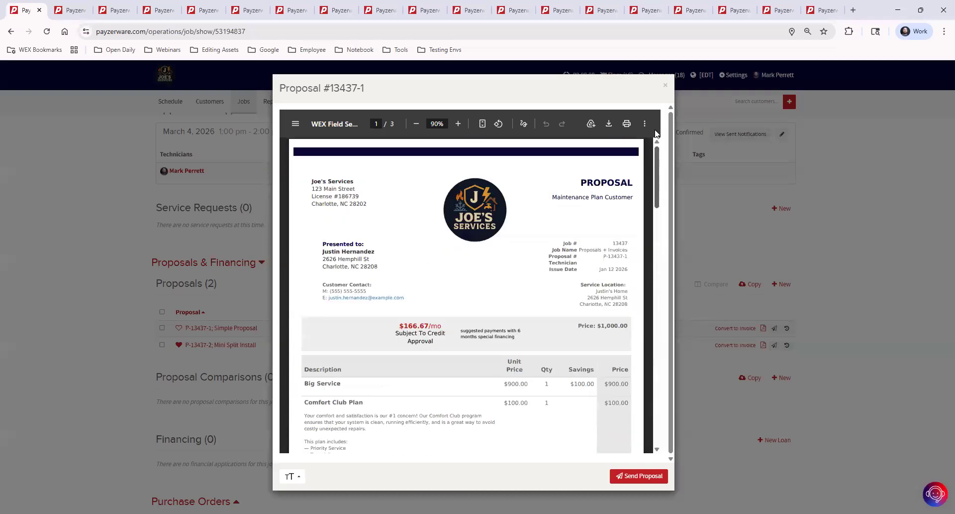
{"action": "left_click", "coordinate": [665, 88]}
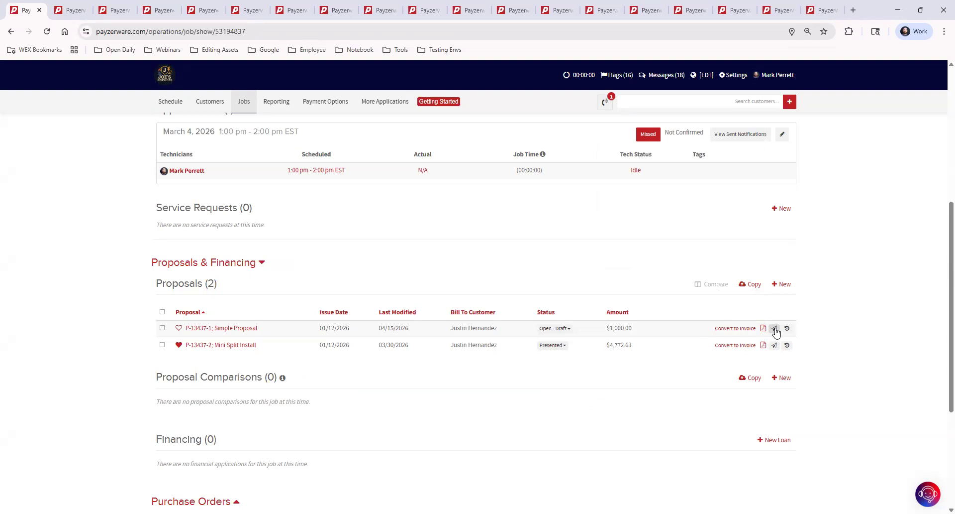
{"action": "mouse_move", "coordinate": [788, 332]}
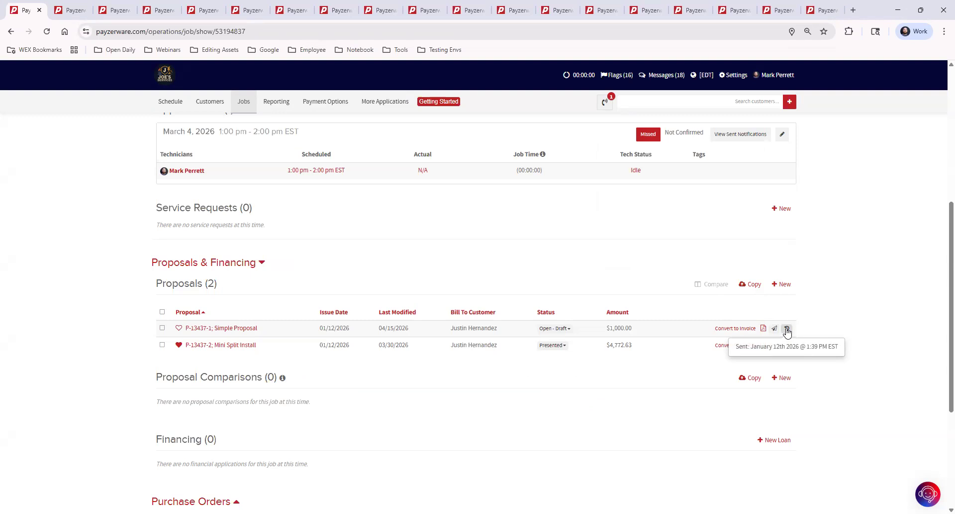
Preview the job's invoice document and close the preview
{"action": "scroll", "coordinate": [850, 320], "scroll_direction": "down", "scroll_amount": 4}
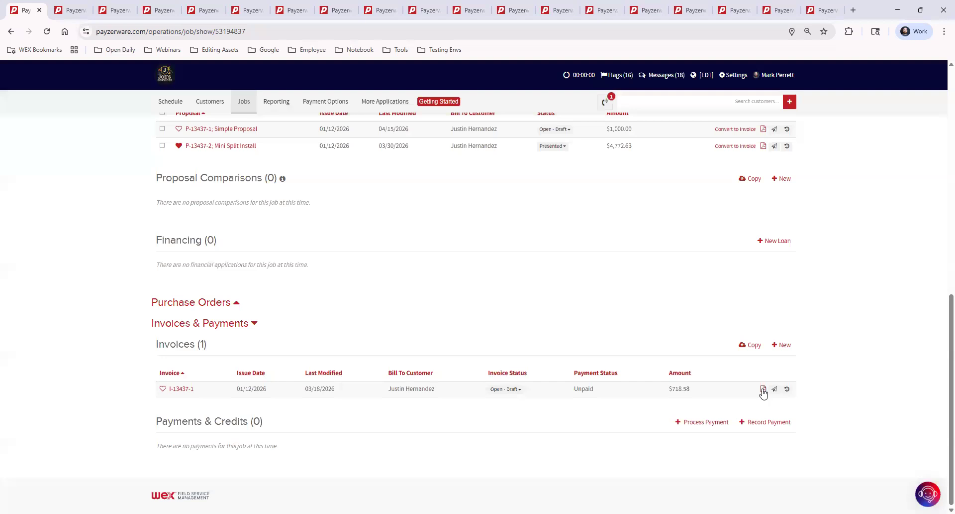
{"action": "left_click", "coordinate": [763, 389]}
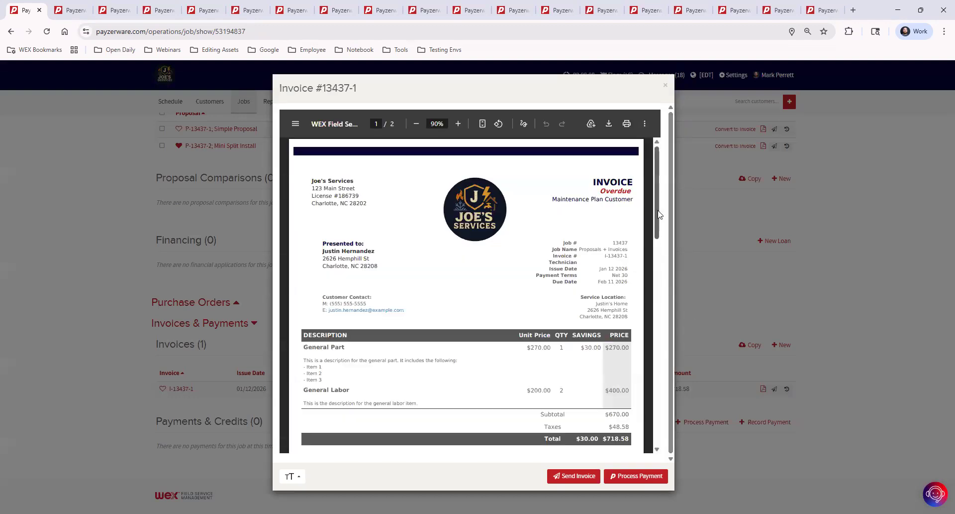
{"action": "left_click_drag", "start_coordinate": [657, 219], "coordinate": [656, 196]}
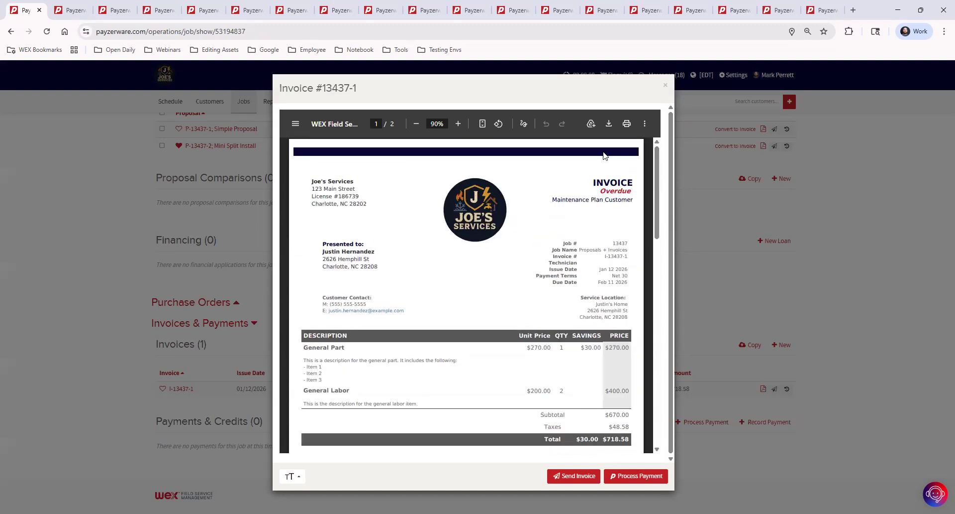
{"action": "left_click", "coordinate": [666, 89]}
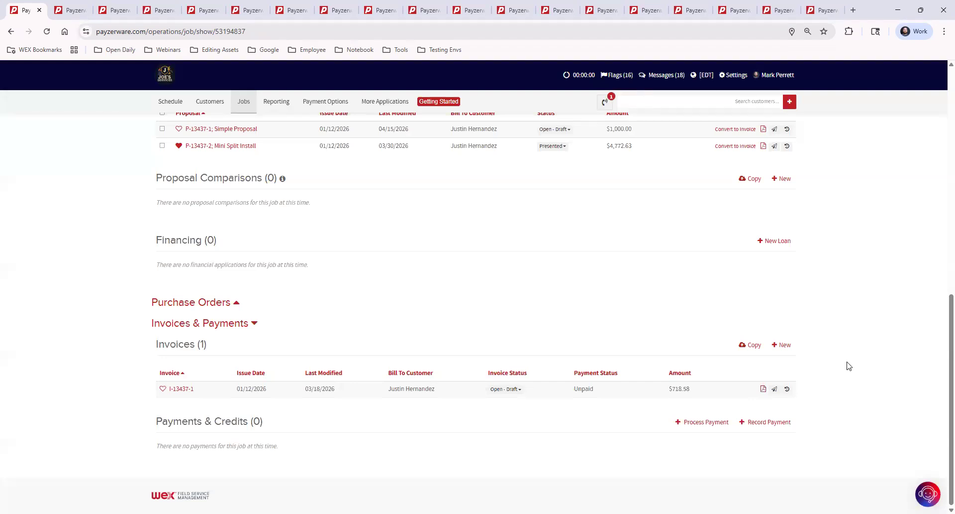
Open the Business Details settings for jobs and review the address, contact, custom footer, logo and menu color fields
{"action": "scroll", "coordinate": [850, 363], "scroll_direction": "up", "scroll_amount": 2}
{"action": "scroll", "coordinate": [850, 364], "scroll_direction": "down", "scroll_amount": 2}
{"action": "scroll", "coordinate": [855, 355], "scroll_direction": "up", "scroll_amount": 10}
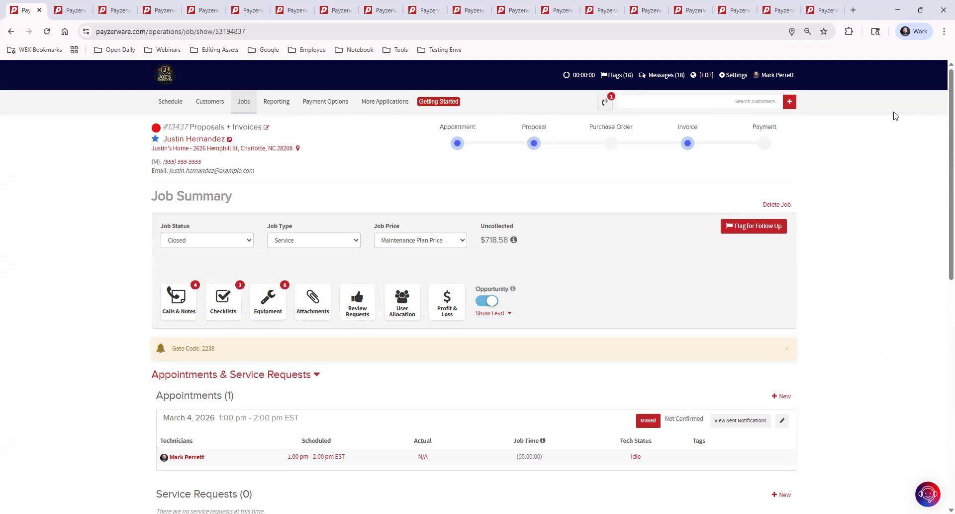
{"action": "left_click", "coordinate": [733, 79]}
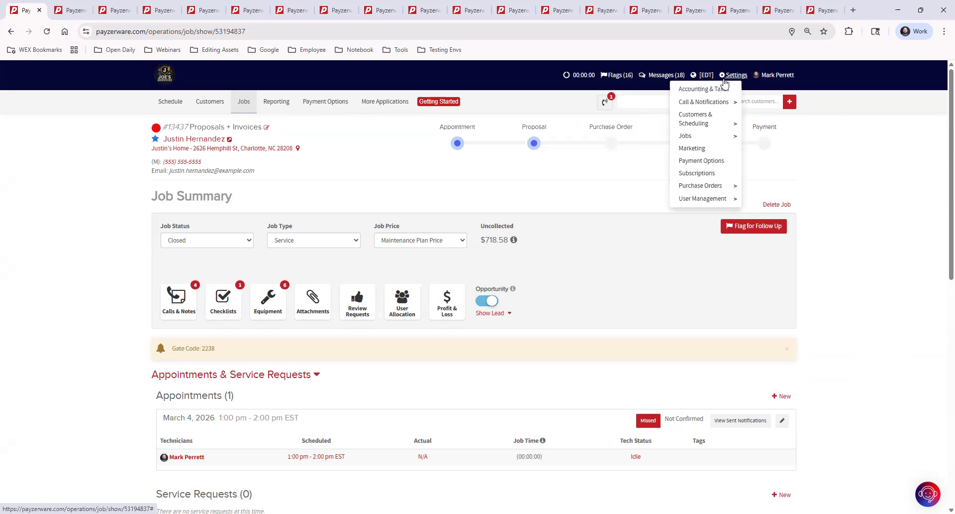
{"action": "mouse_move", "coordinate": [682, 141]}
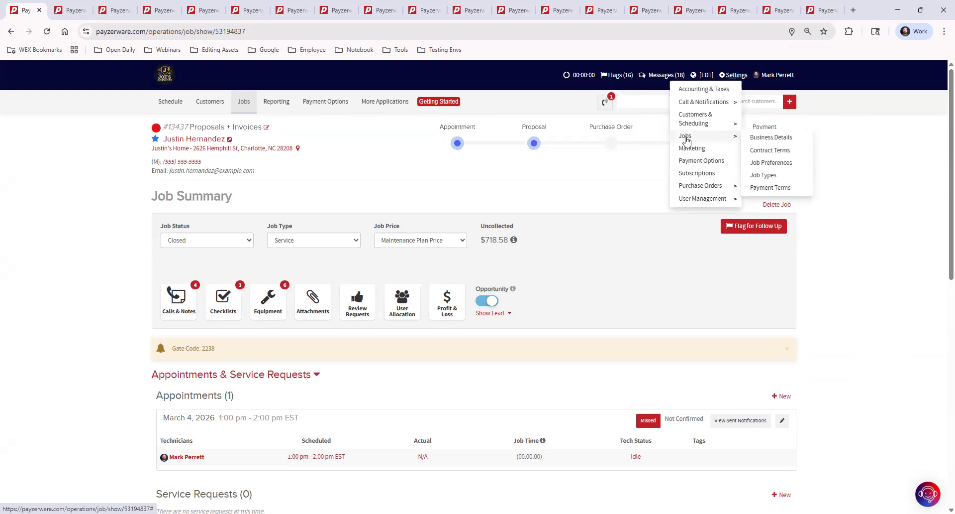
{"action": "left_click", "coordinate": [769, 138]}
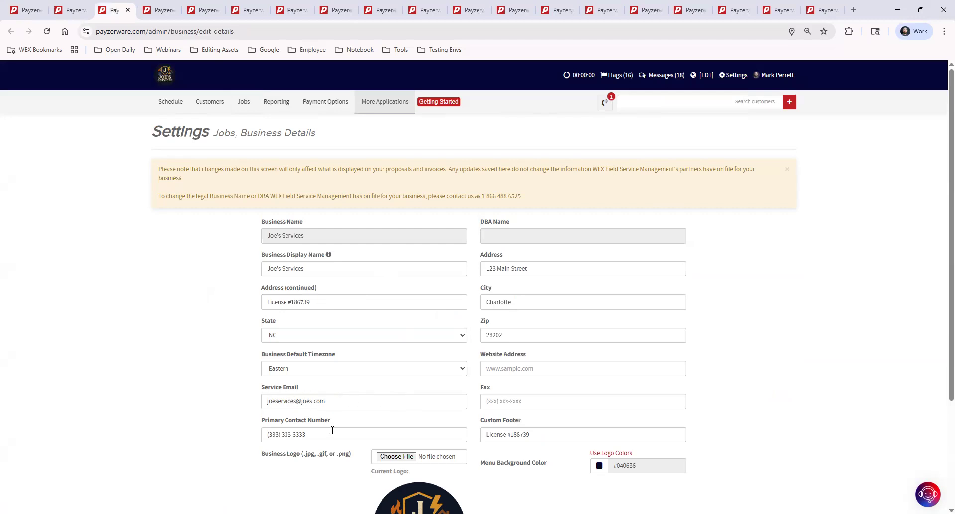
{"action": "left_click", "coordinate": [551, 434]}
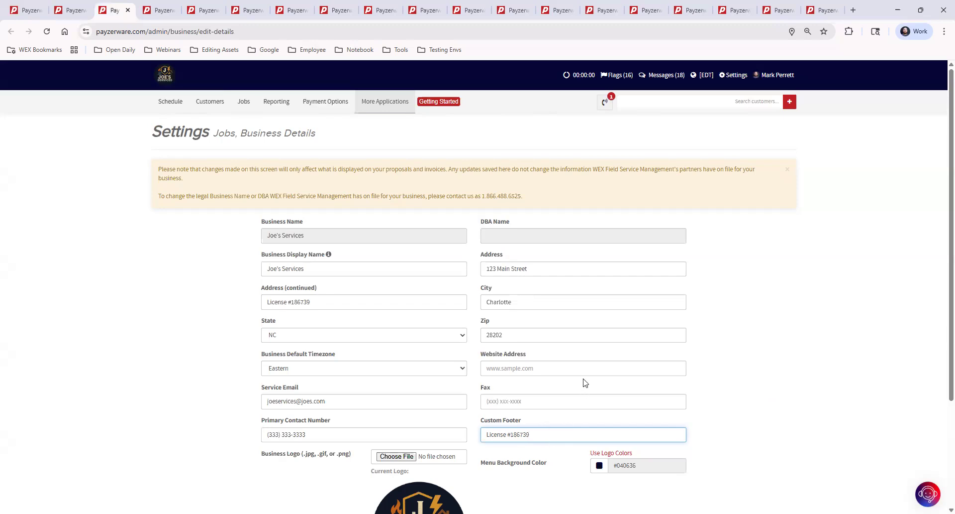
{"action": "scroll", "coordinate": [578, 382], "scroll_direction": "down", "scroll_amount": 3}
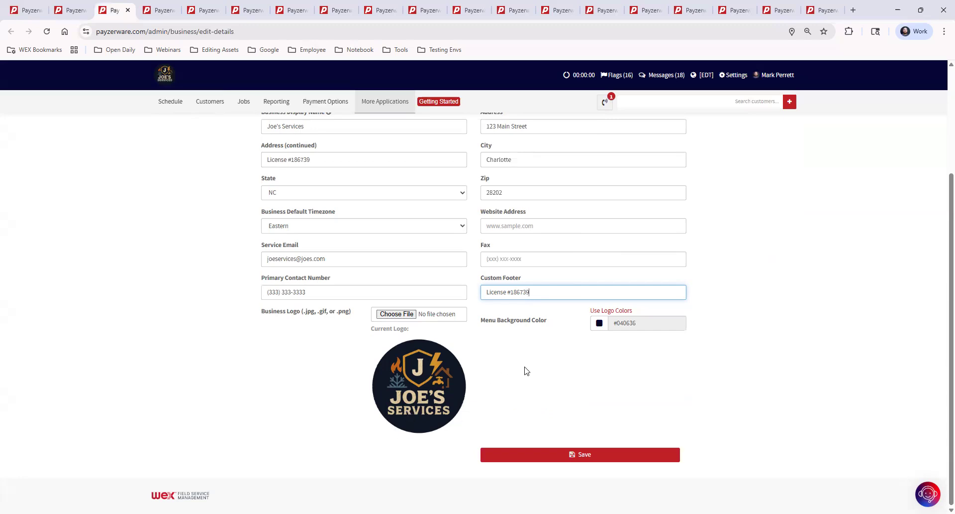
{"action": "scroll", "coordinate": [617, 356], "scroll_direction": "up", "scroll_amount": 2}
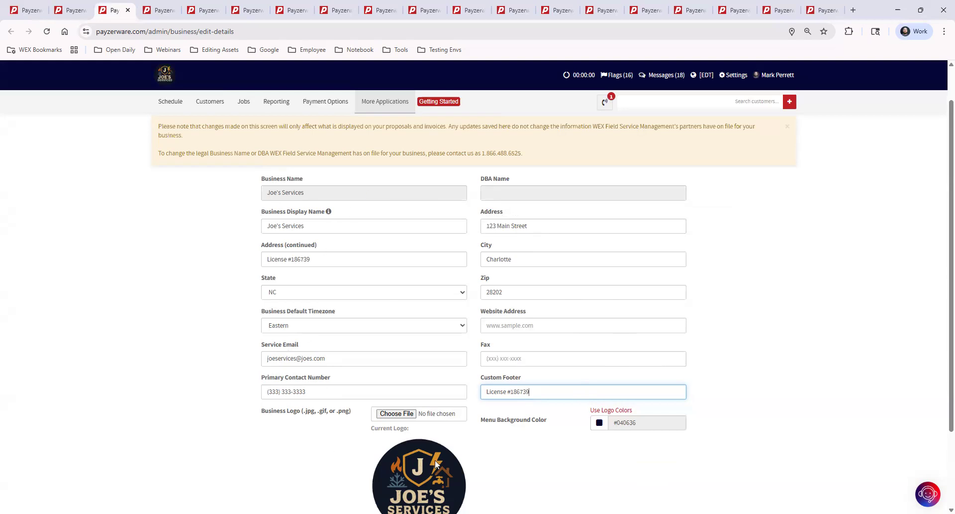
{"action": "scroll", "coordinate": [715, 249], "scroll_direction": "up", "scroll_amount": 1}
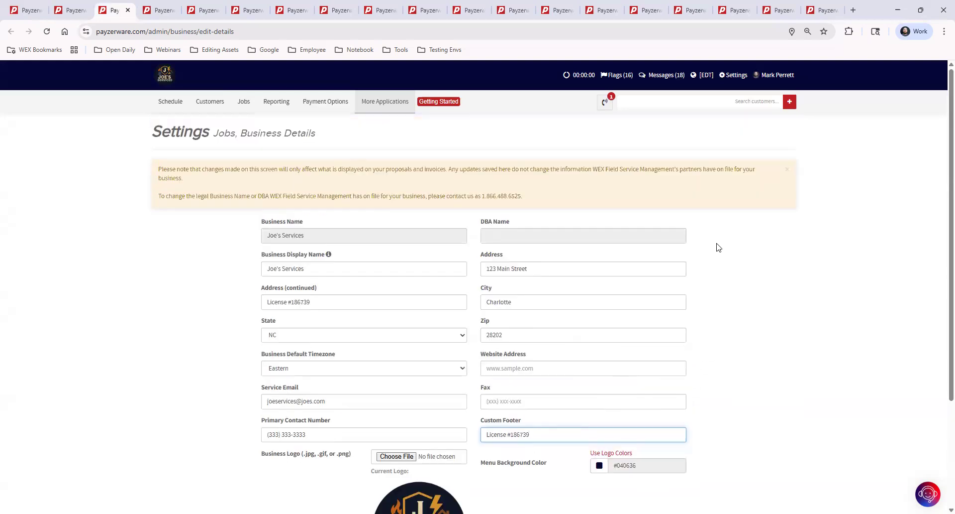
Open the Contract Terms settings for jobs
{"action": "left_click", "coordinate": [734, 78]}
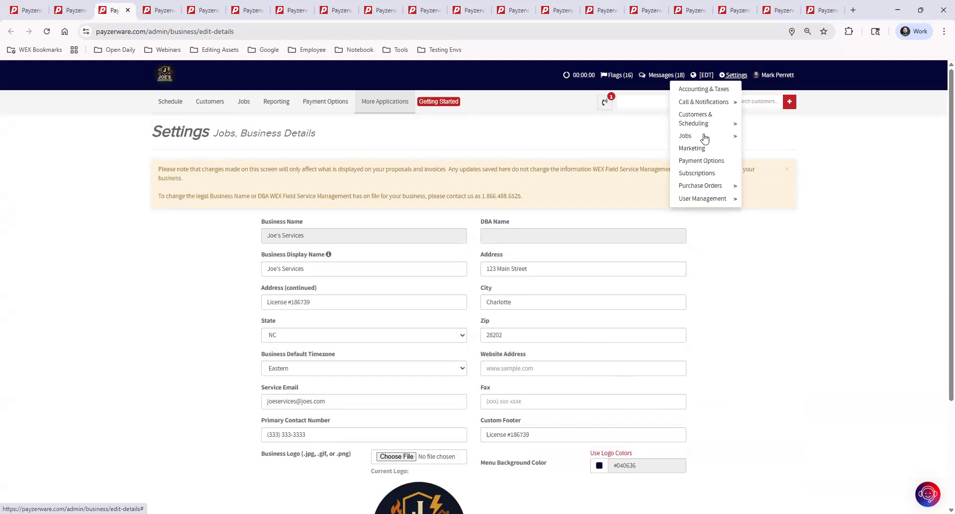
{"action": "mouse_move", "coordinate": [705, 138]}
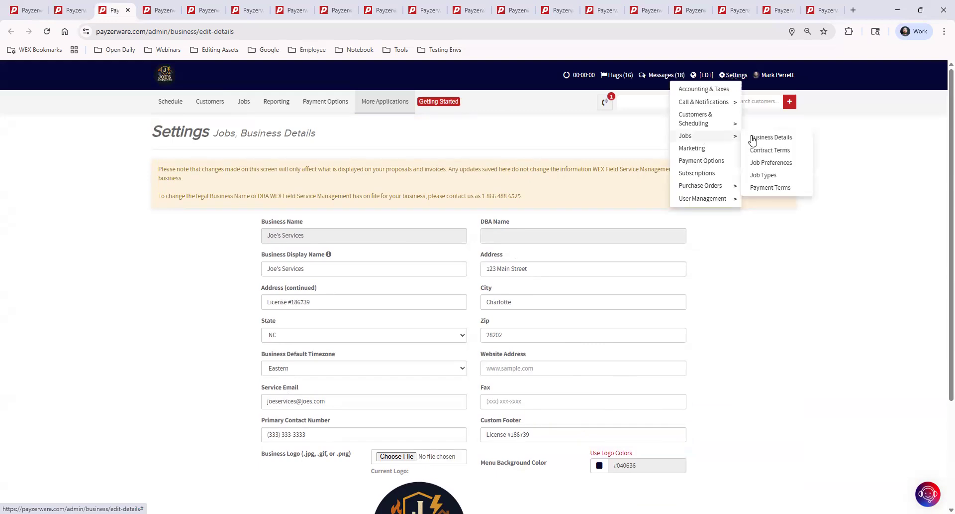
{"action": "left_click", "coordinate": [778, 155]}
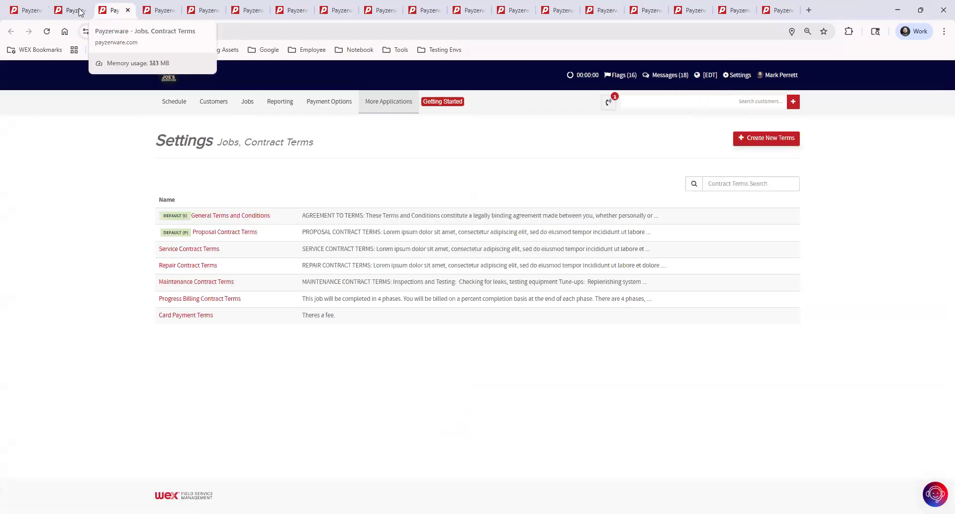
{"action": "mouse_move", "coordinate": [488, 291]}
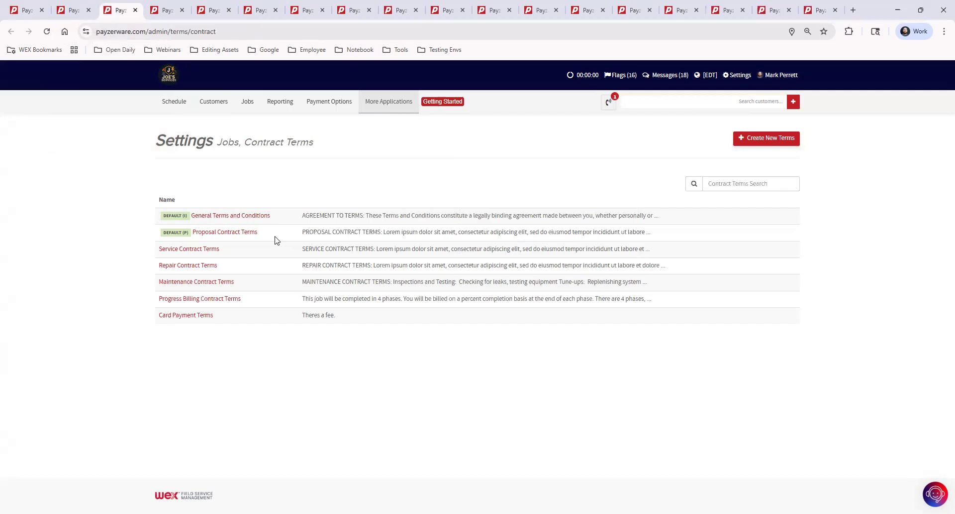
Open a blank contract terms form, inspect its name, description and default options, and close it without saving
{"action": "left_click", "coordinate": [755, 139]}
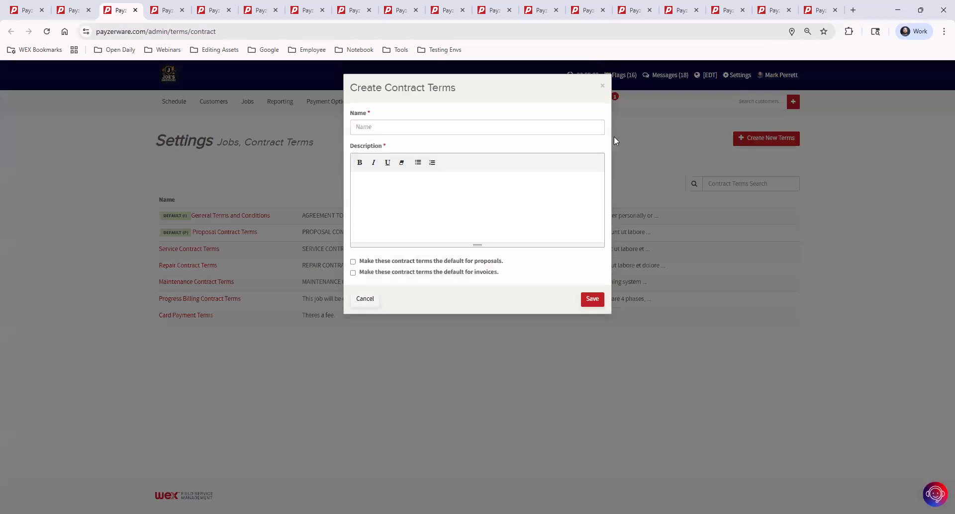
{"action": "left_click", "coordinate": [449, 131]}
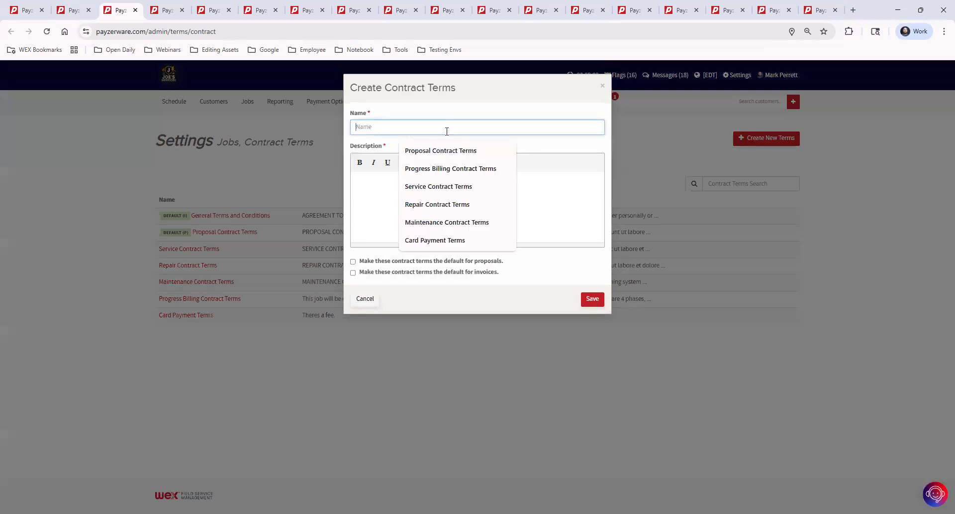
{"action": "left_click", "coordinate": [375, 187]}
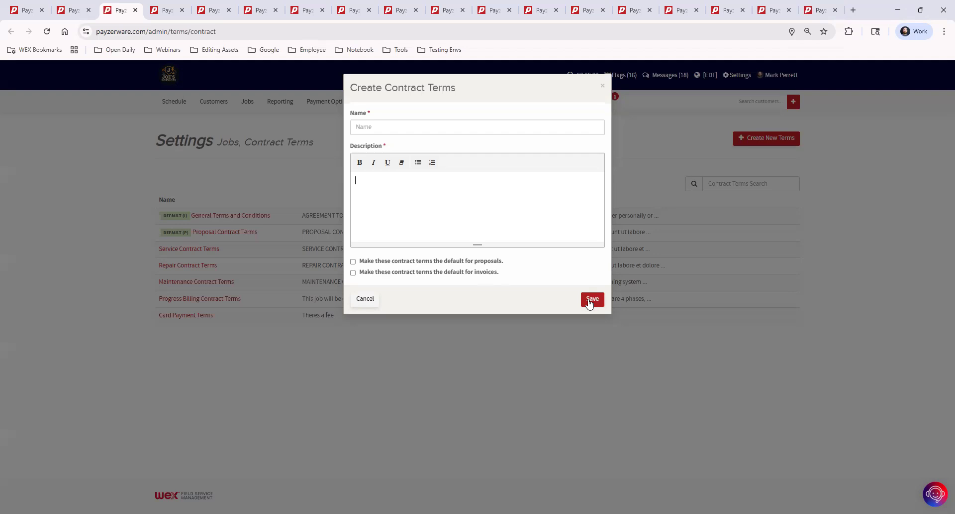
{"action": "left_click", "coordinate": [601, 88]}
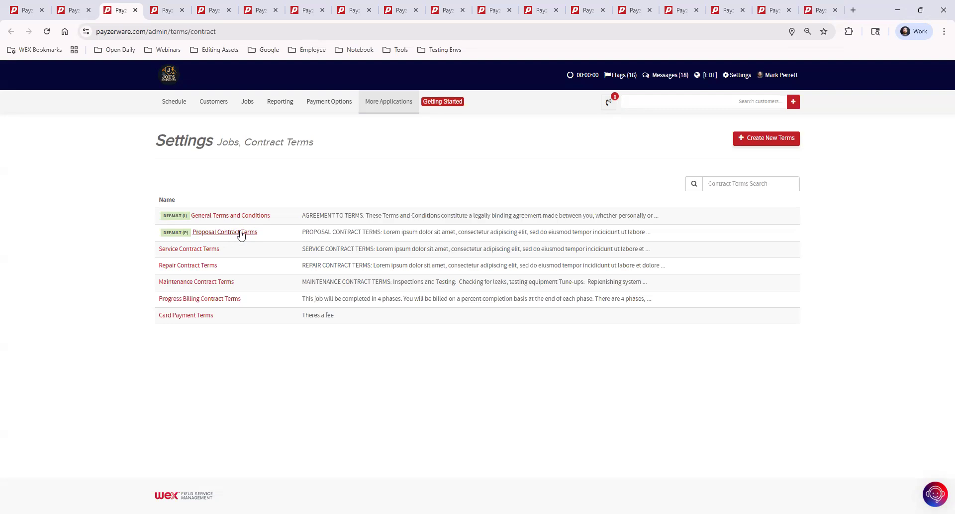
Open the Job Preferences settings for jobs and review the job number, job form, follow-up flag and technician options
{"action": "mouse_move", "coordinate": [309, 233]}
{"action": "left_click", "coordinate": [739, 79]}
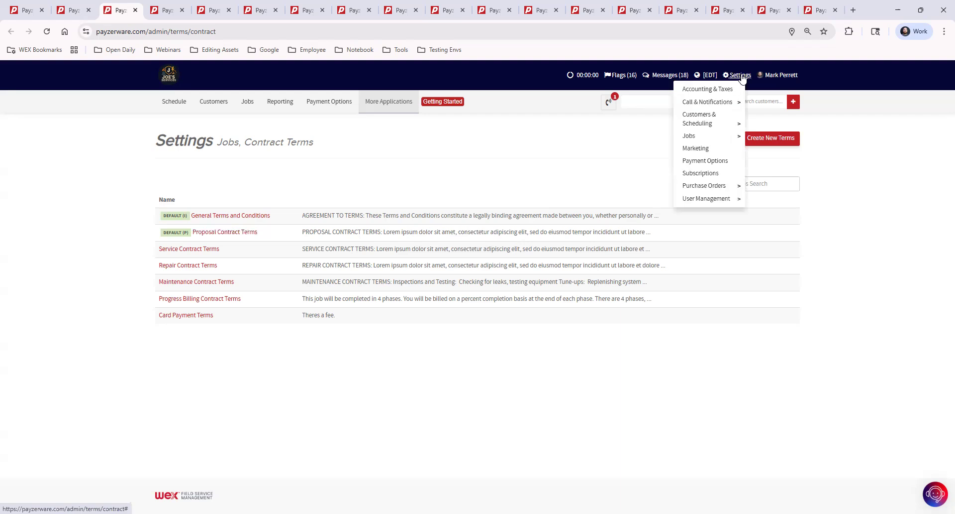
{"action": "mouse_move", "coordinate": [721, 139]}
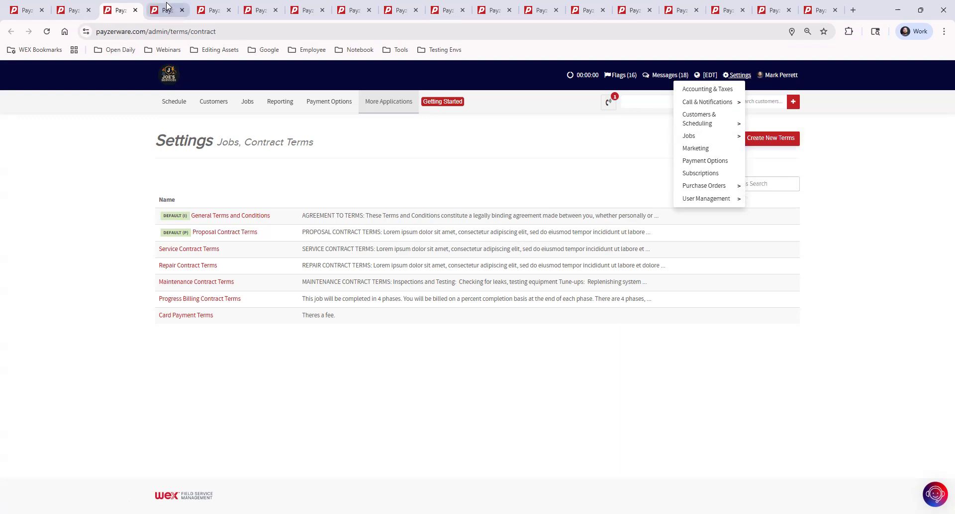
{"action": "left_click", "coordinate": [166, 9]}
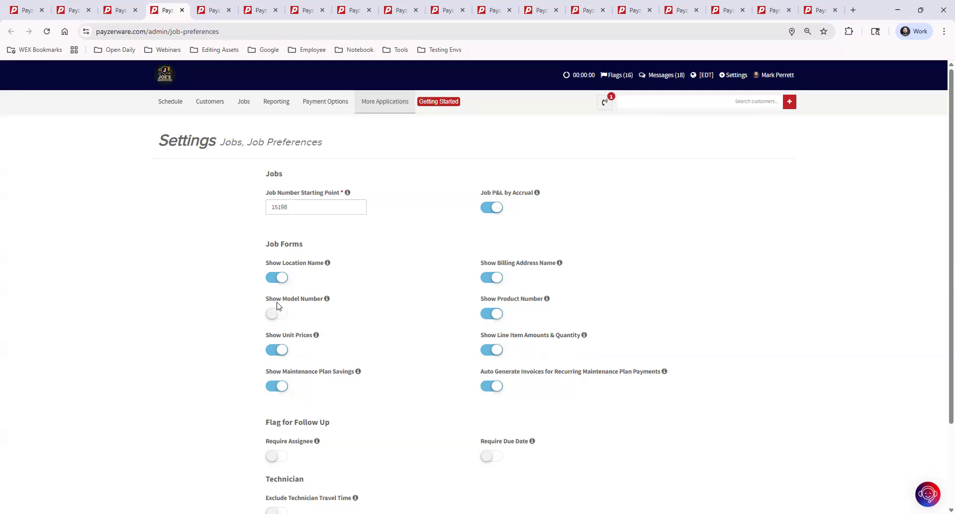
{"action": "left_click_drag", "start_coordinate": [269, 301], "coordinate": [356, 306]}
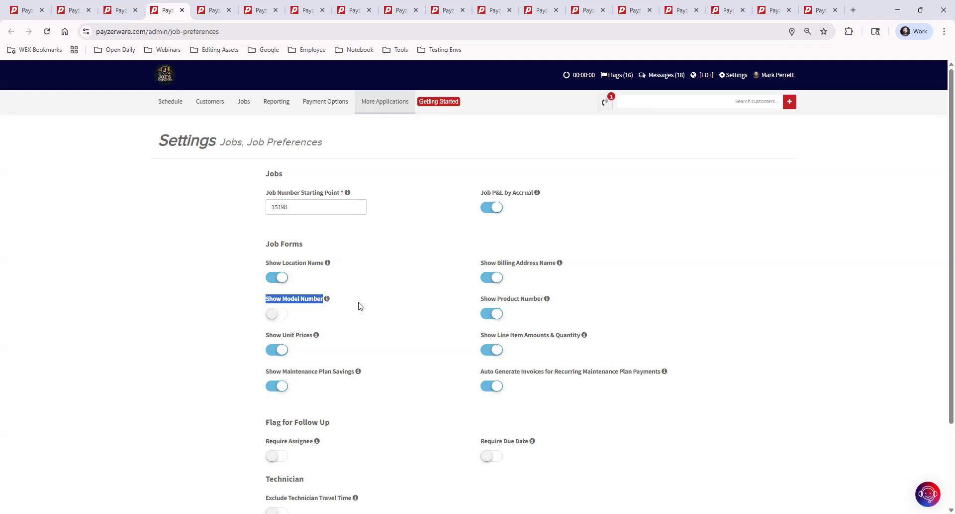
{"action": "left_click", "coordinate": [308, 276]}
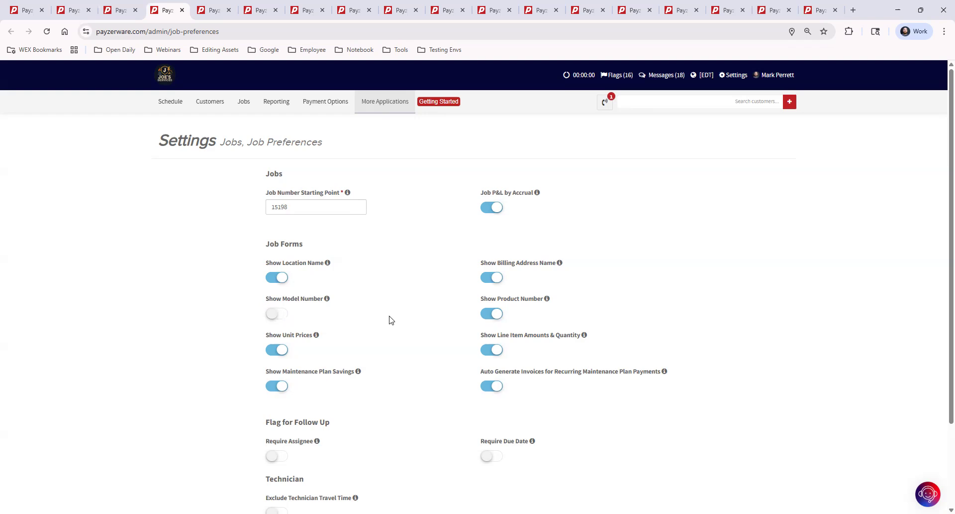
{"action": "scroll", "coordinate": [610, 376], "scroll_direction": "down", "scroll_amount": 2}
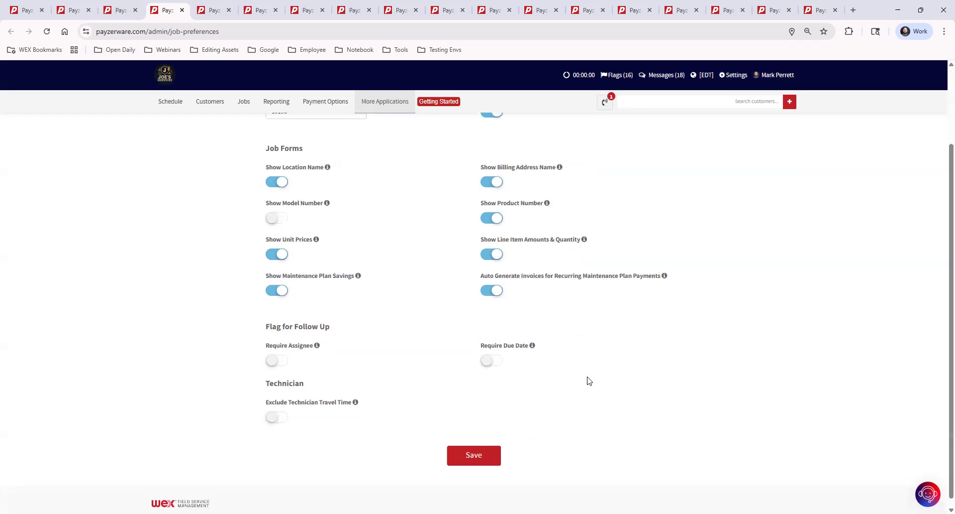
{"action": "scroll", "coordinate": [606, 393], "scroll_direction": "up", "scroll_amount": 2}
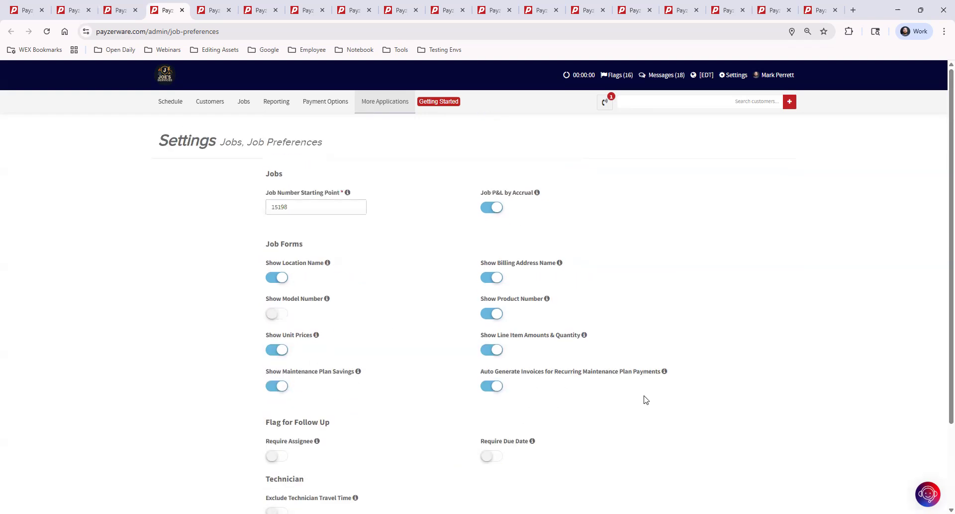
{"action": "scroll", "coordinate": [644, 400], "scroll_direction": "down", "scroll_amount": 2}
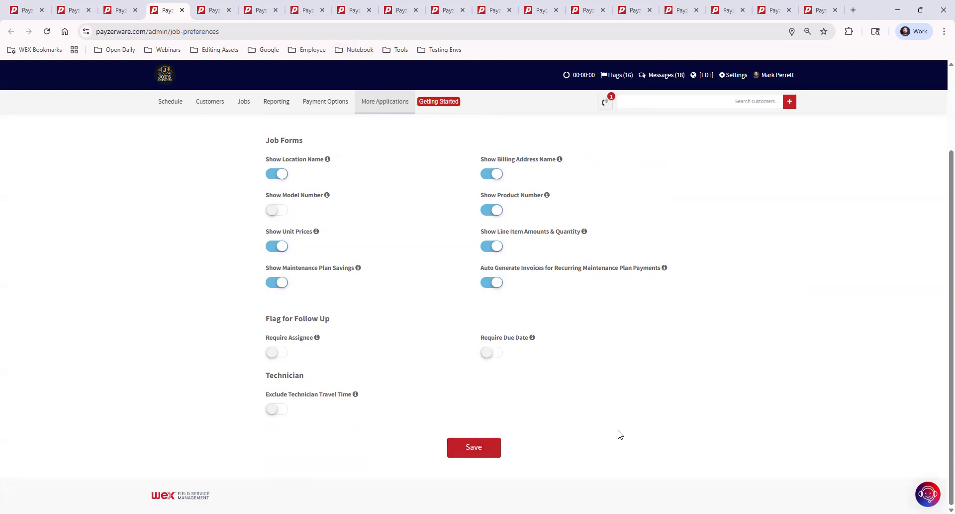
{"action": "scroll", "coordinate": [606, 431], "scroll_direction": "up", "scroll_amount": 2}
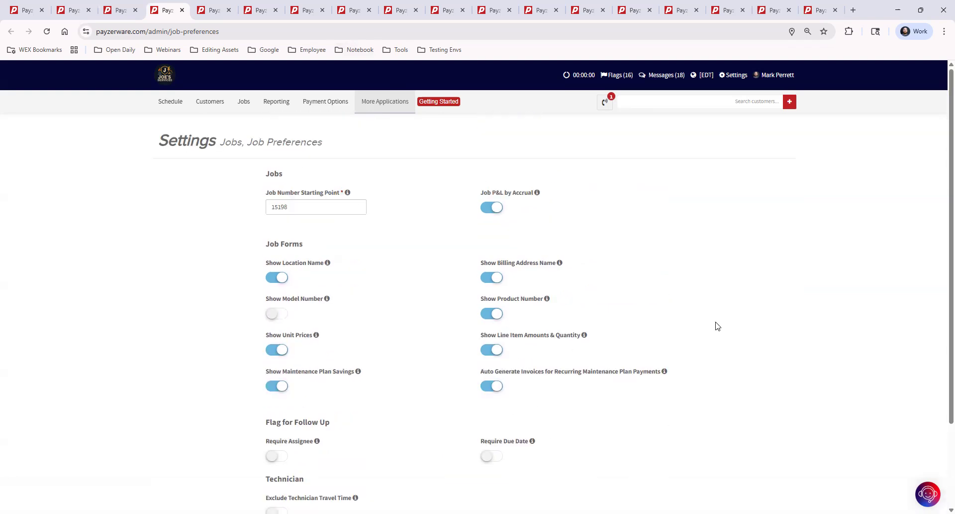
Open the Job Types settings for jobs and inspect a blank new job type form, cancelling it without saving
{"action": "left_click", "coordinate": [737, 78]}
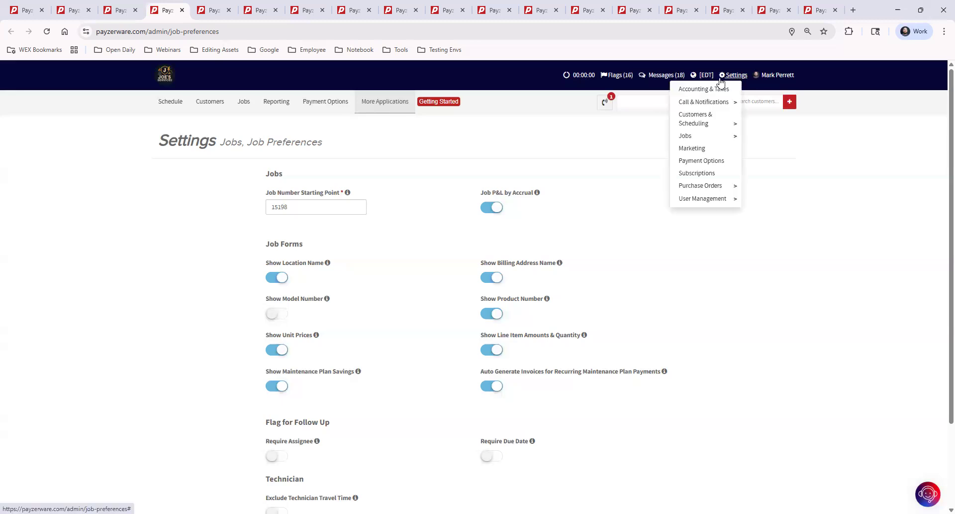
{"action": "mouse_move", "coordinate": [710, 137]}
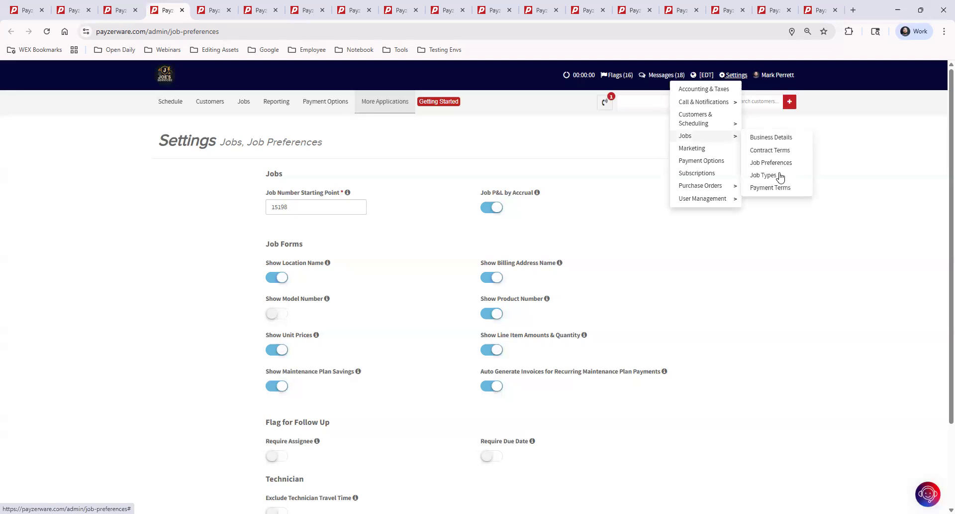
{"action": "left_click", "coordinate": [211, 9]}
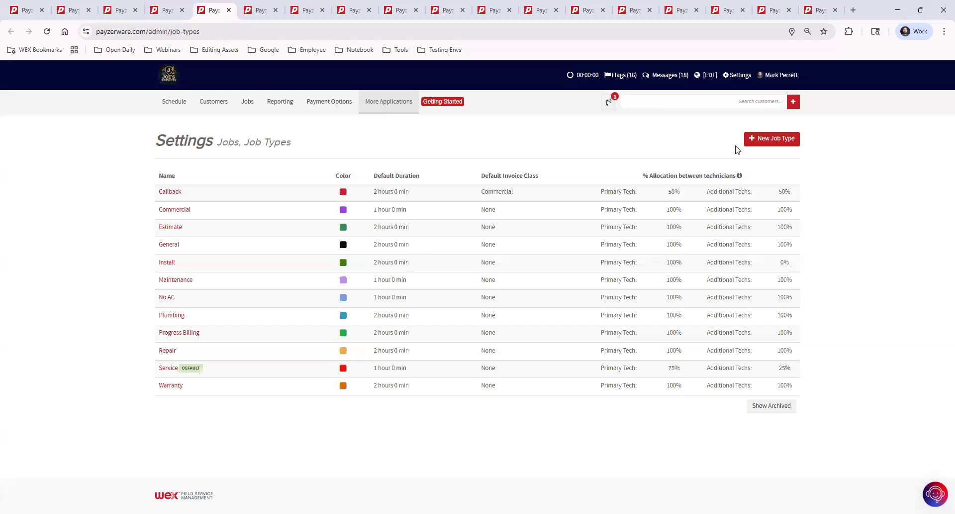
{"action": "left_click", "coordinate": [765, 143]}
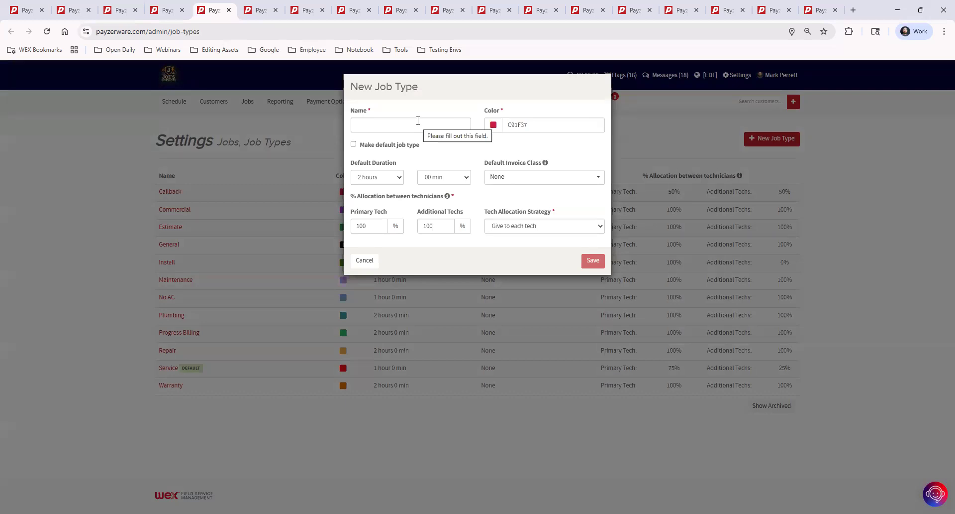
{"action": "left_click", "coordinate": [364, 259]}
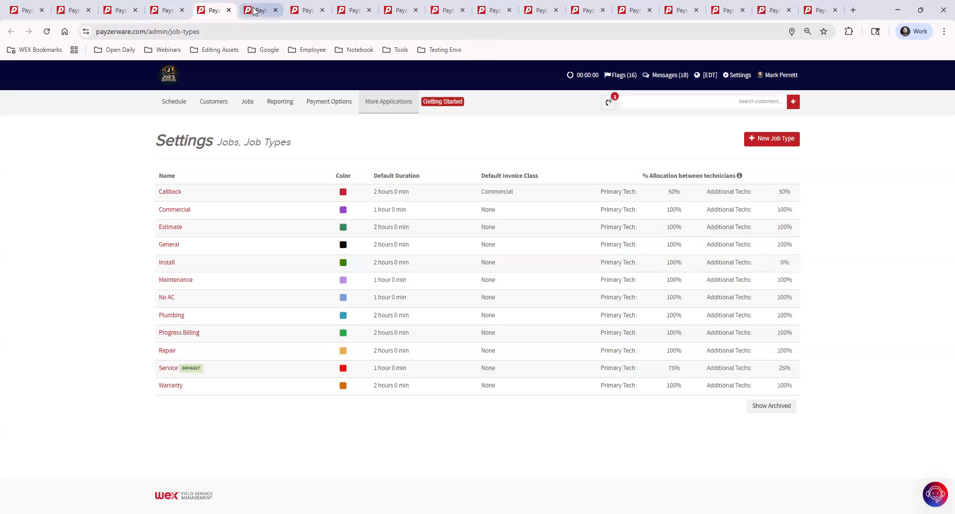
Open the Payment Terms settings for jobs
{"action": "left_click", "coordinate": [738, 76]}
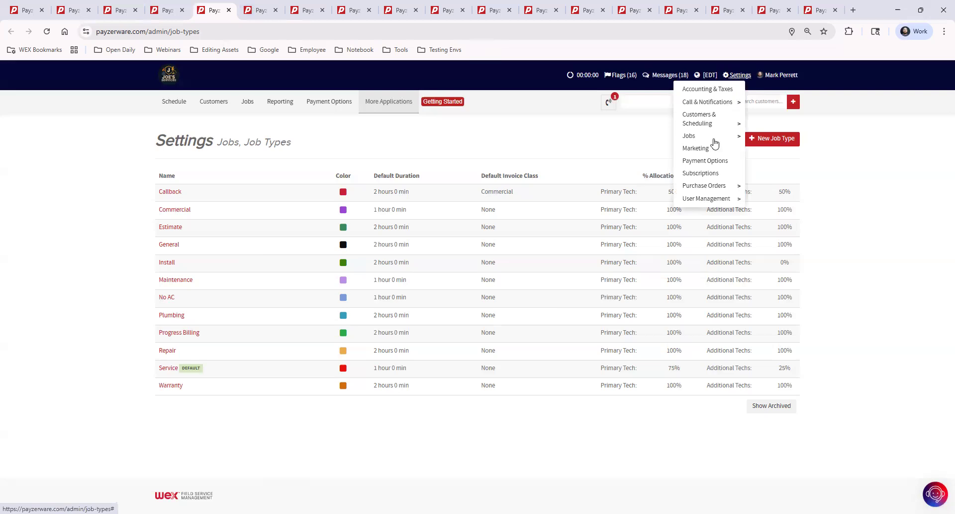
{"action": "mouse_move", "coordinate": [715, 138]}
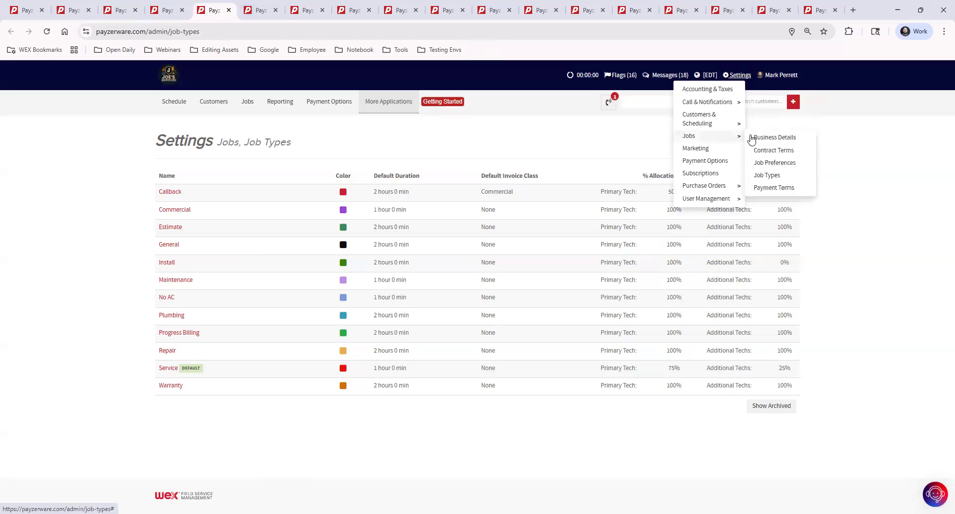
{"action": "left_click", "coordinate": [780, 191]}
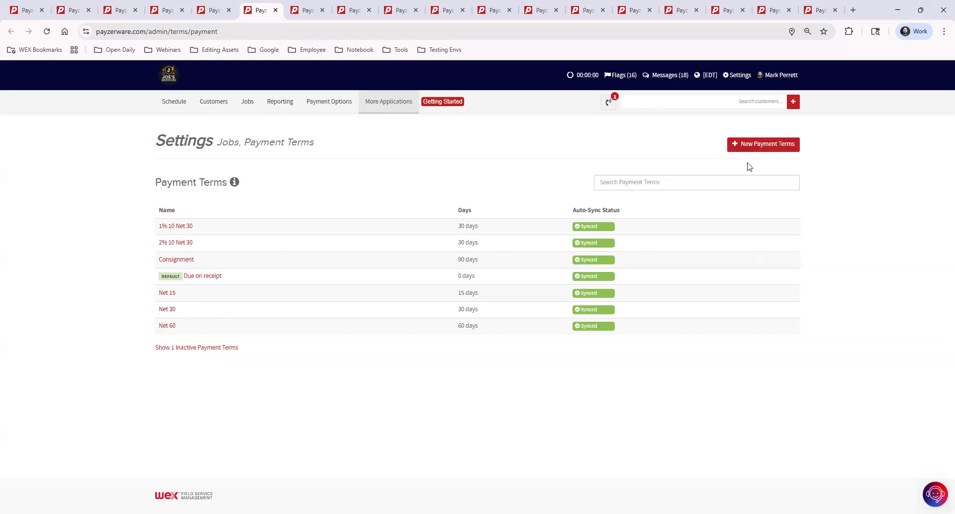
Open a blank payment terms form, inspect its name, days and default options, and close it without saving
{"action": "left_click", "coordinate": [750, 144]}
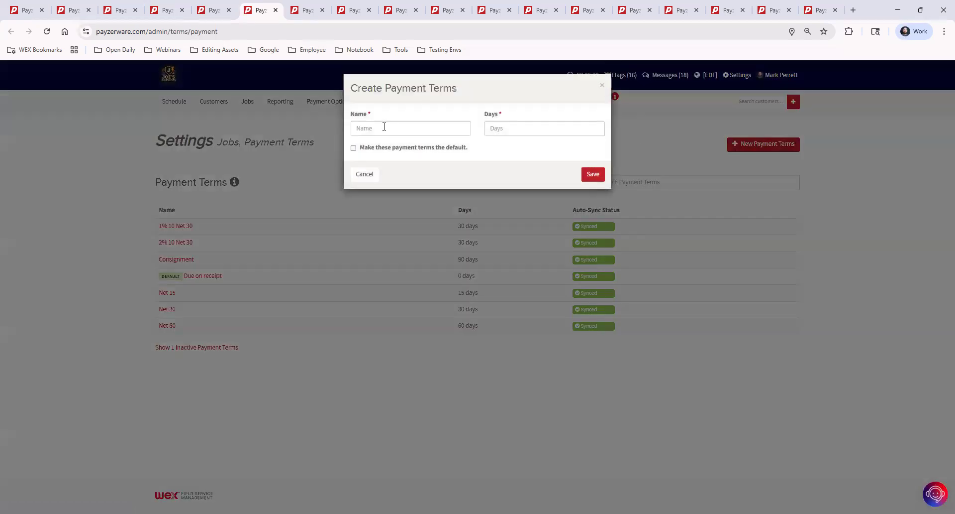
{"action": "left_click", "coordinate": [385, 127]}
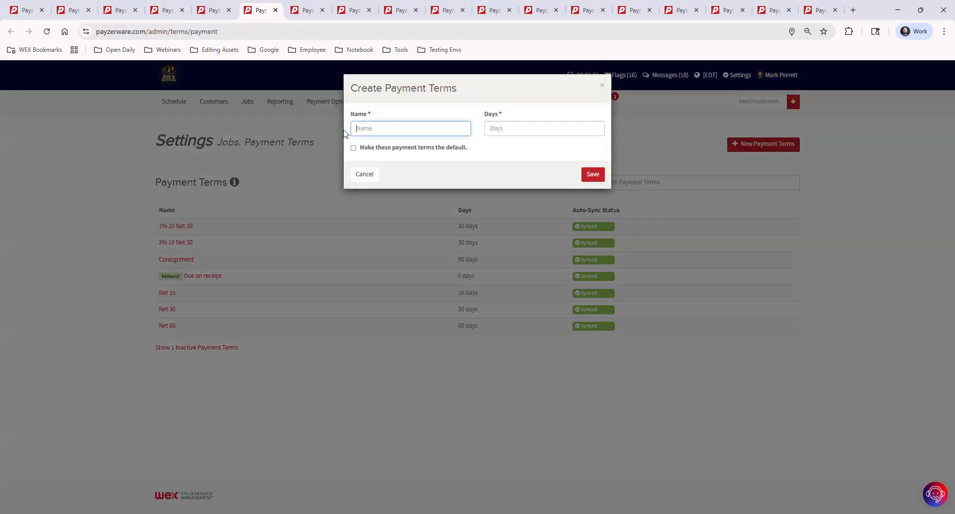
{"action": "left_click", "coordinate": [523, 129]}
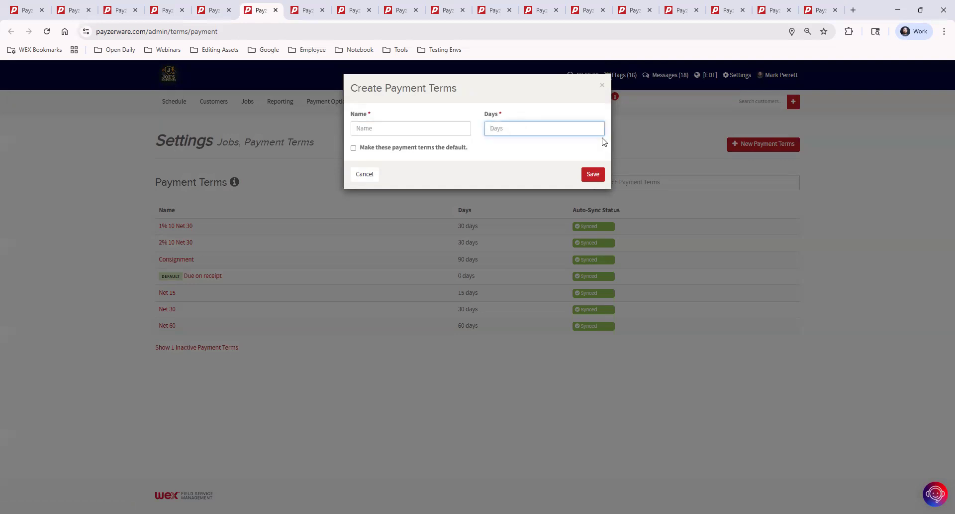
{"action": "left_click", "coordinate": [603, 85]}
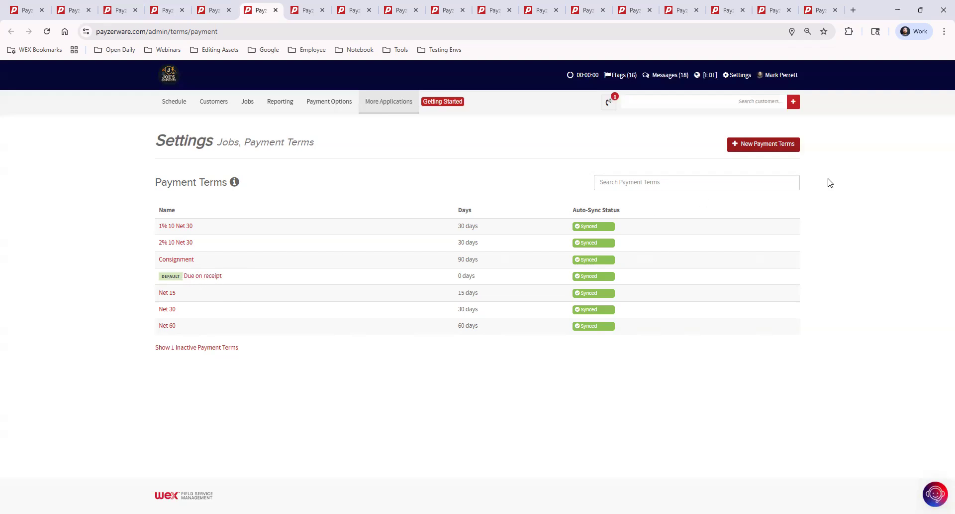
Open My Price Book in list view and review where the Price Book is found among the additional applications
{"action": "left_click", "coordinate": [305, 10]}
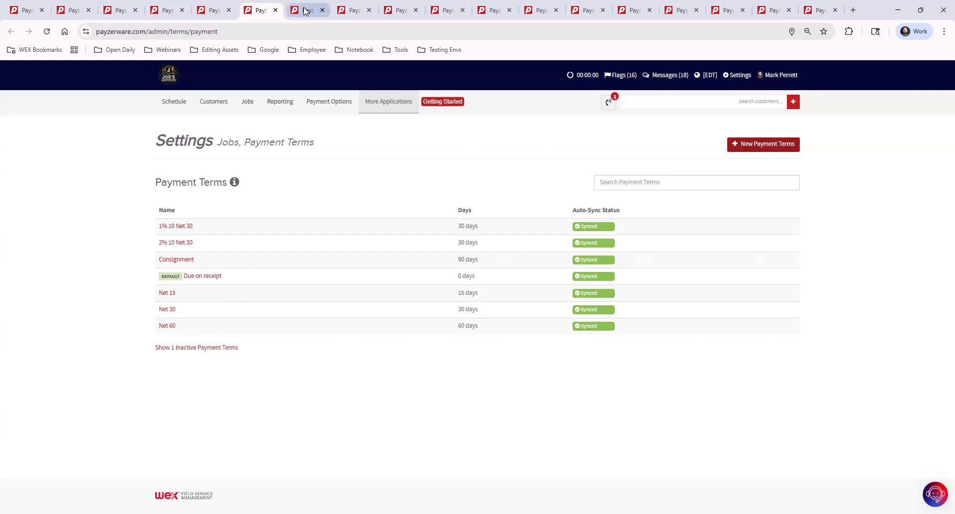
{"action": "left_click", "coordinate": [732, 75]}
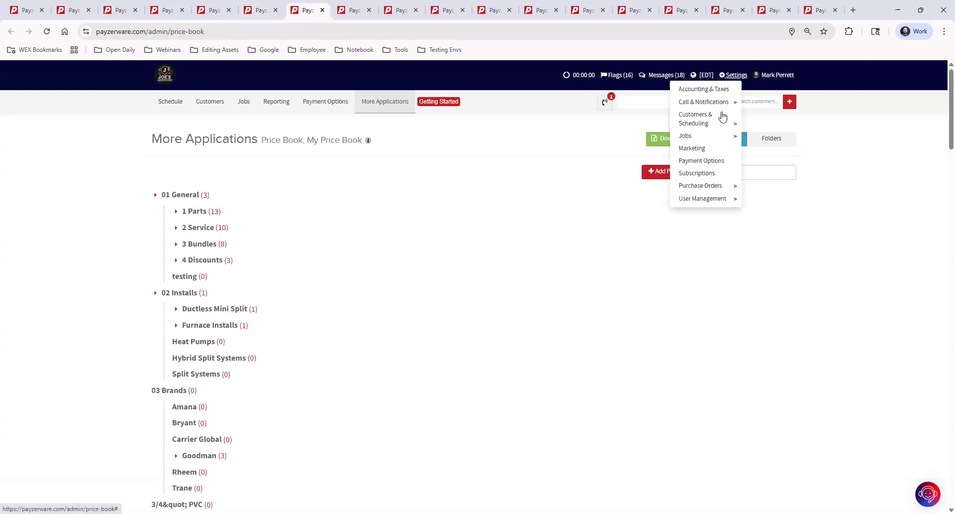
{"action": "mouse_move", "coordinate": [683, 137]}
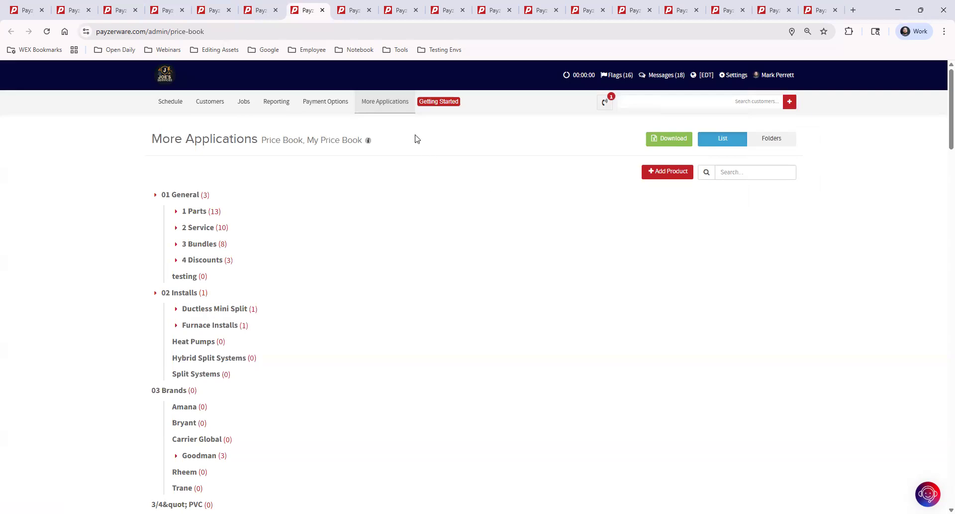
{"action": "mouse_move", "coordinate": [383, 106]}
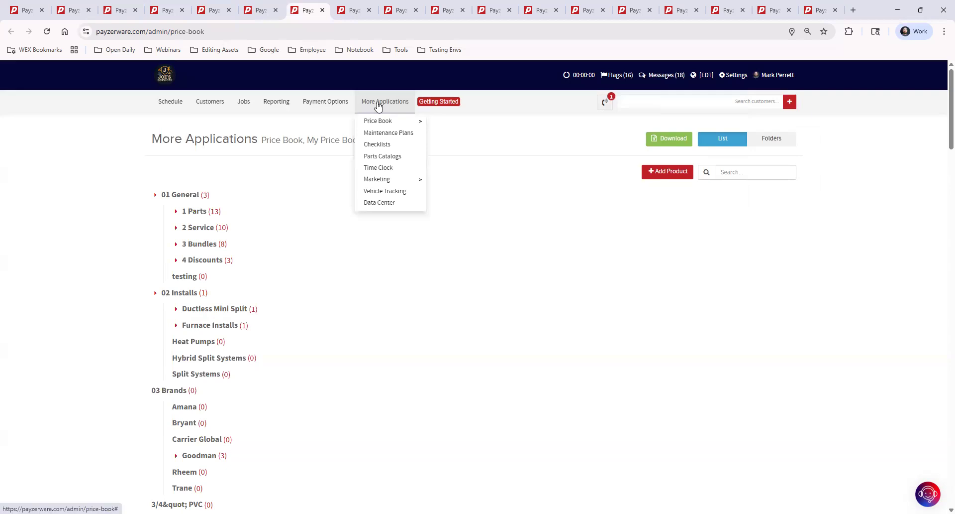
{"action": "mouse_move", "coordinate": [404, 122]}
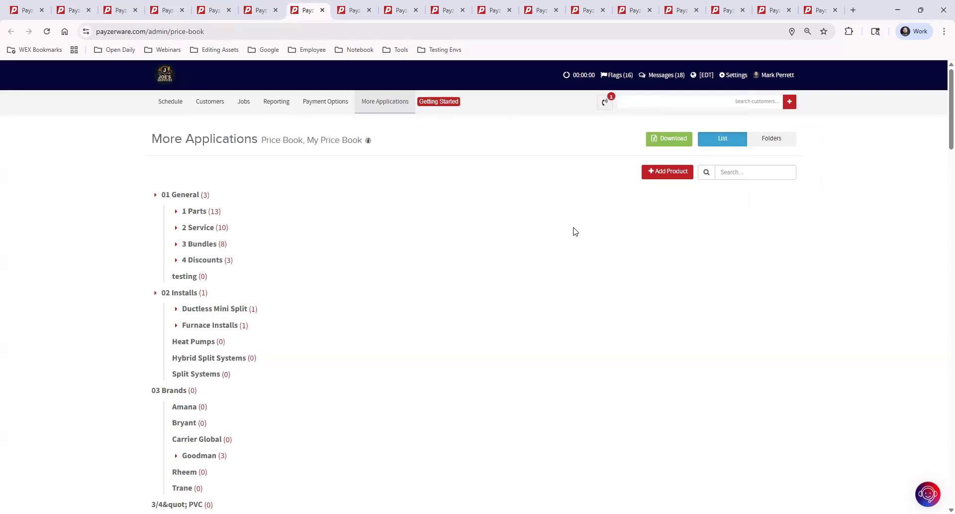
Open the Video Courses and Webinars help article, look through its 2026 past webinars for Price Book training, and close it
{"action": "left_click", "coordinate": [925, 495]}
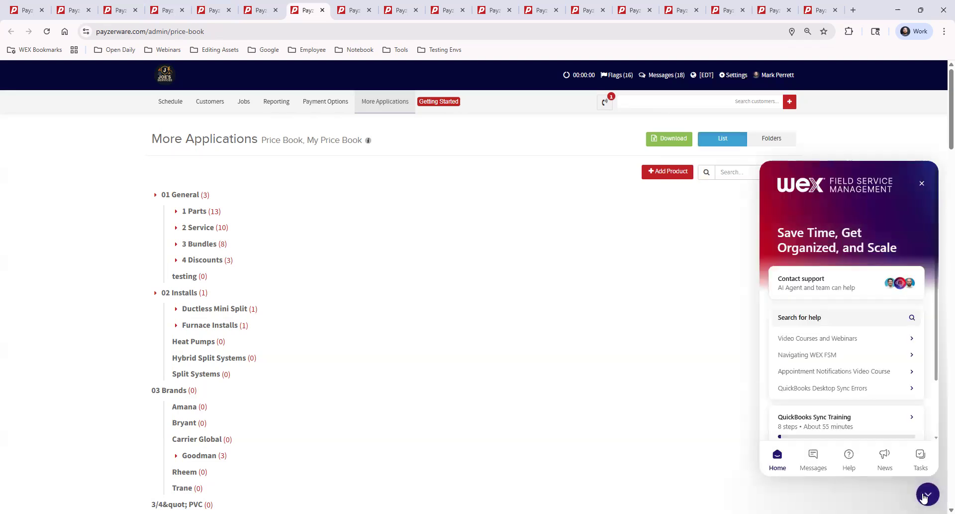
{"action": "left_click", "coordinate": [838, 338]}
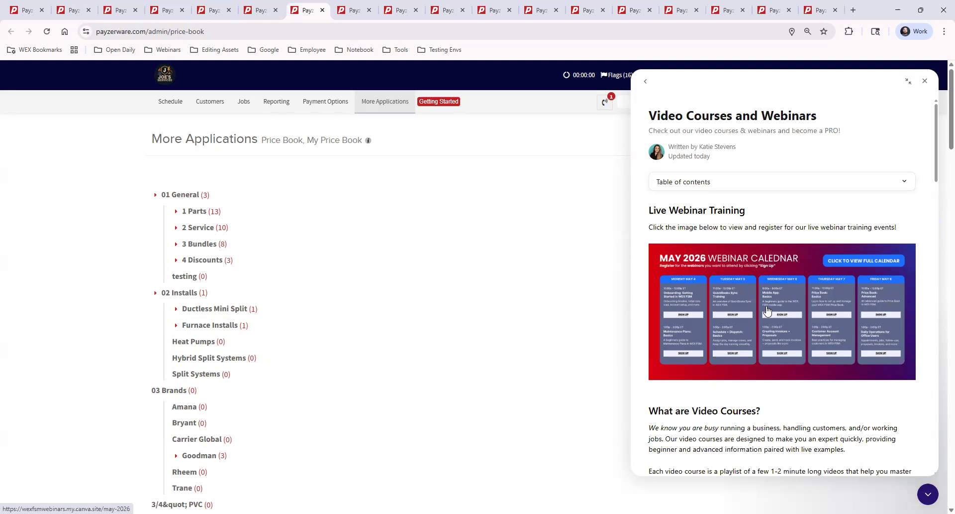
{"action": "scroll", "coordinate": [825, 363], "scroll_direction": "down", "scroll_amount": 5}
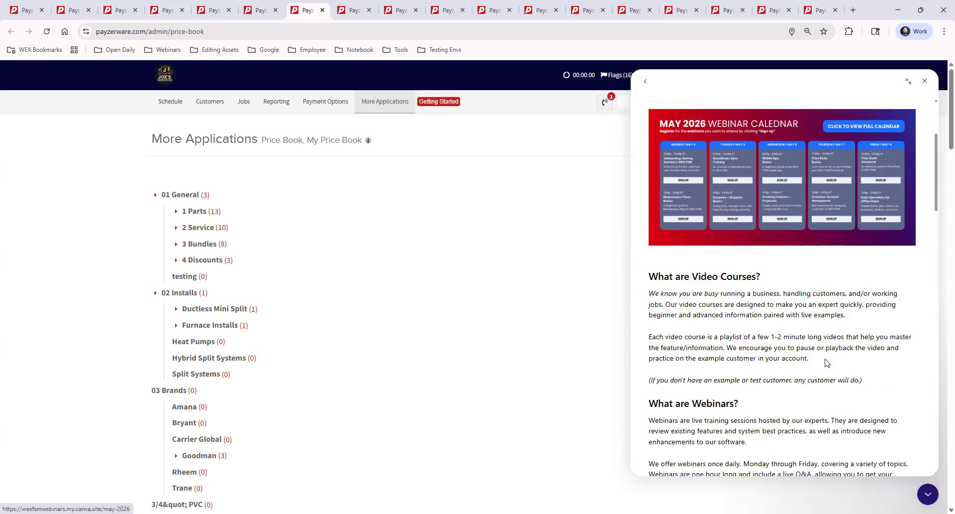
{"action": "scroll", "coordinate": [825, 364], "scroll_direction": "down", "scroll_amount": 15}
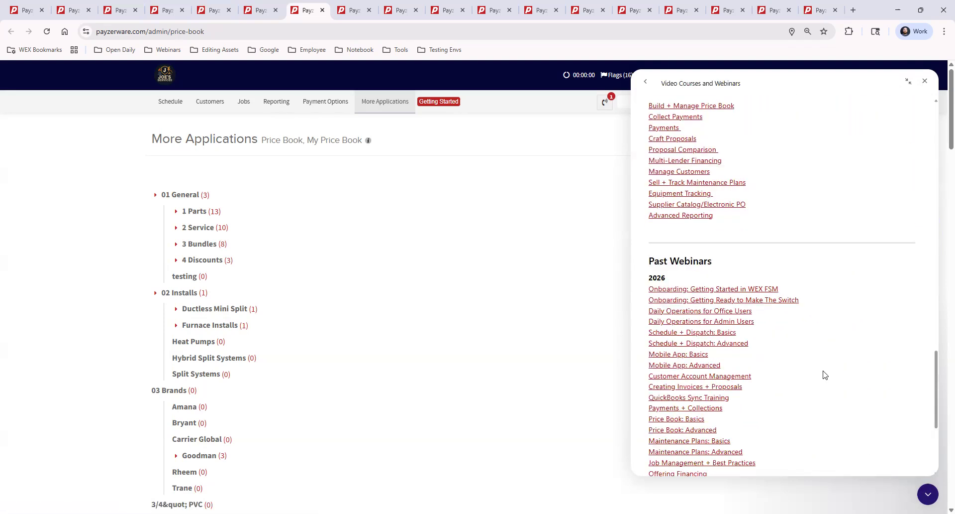
{"action": "scroll", "coordinate": [824, 374], "scroll_direction": "down", "scroll_amount": 1}
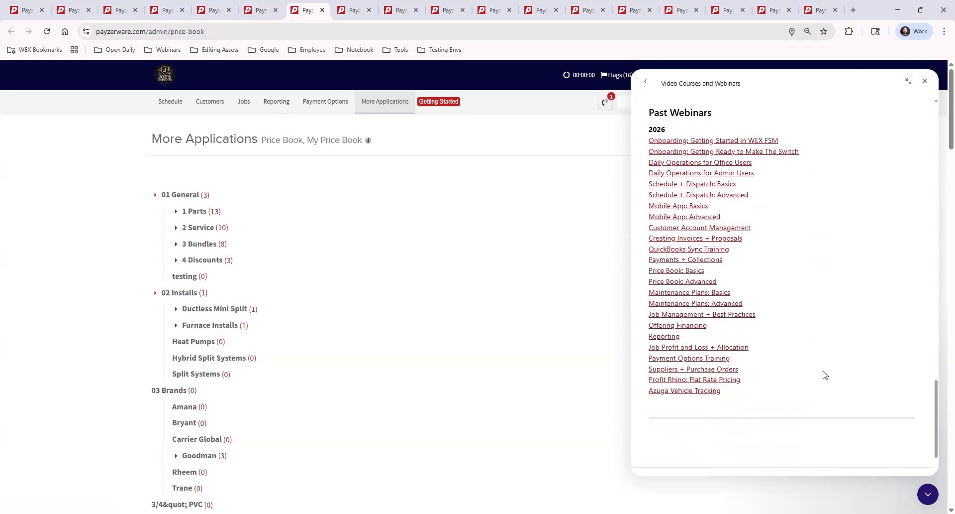
{"action": "scroll", "coordinate": [824, 375], "scroll_direction": "up", "scroll_amount": 1}
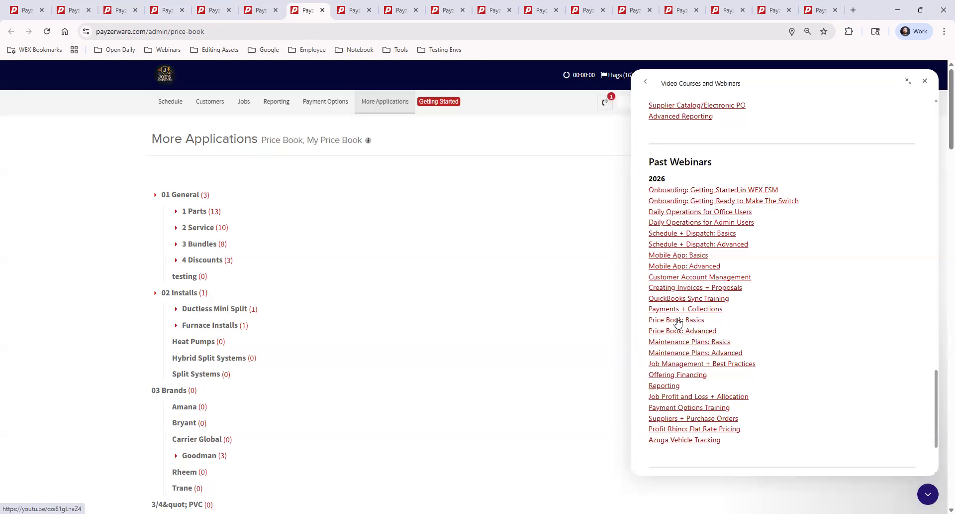
{"action": "left_click", "coordinate": [924, 80]}
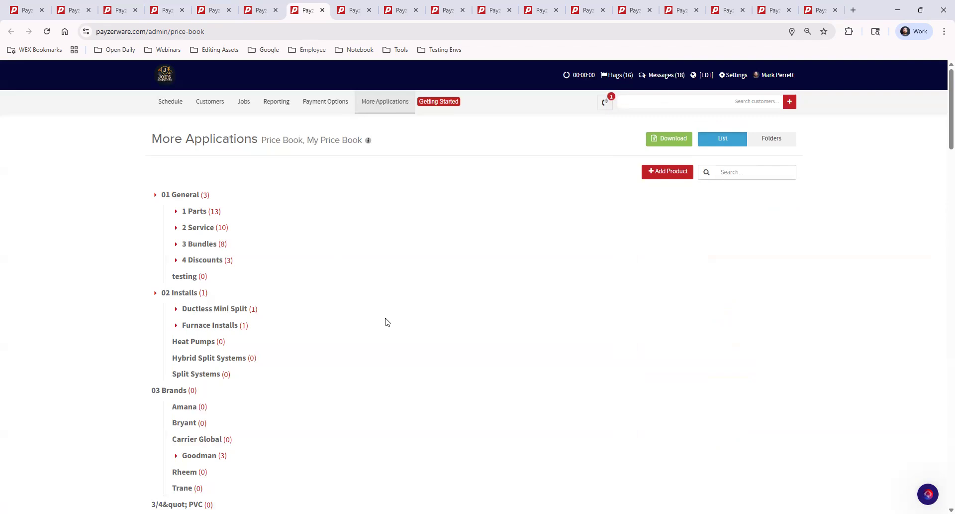
Switch to the Price Book warranties list and open the Video Courses and Webinars help article
{"action": "left_click", "coordinate": [351, 10]}
{"action": "left_click", "coordinate": [377, 103]}
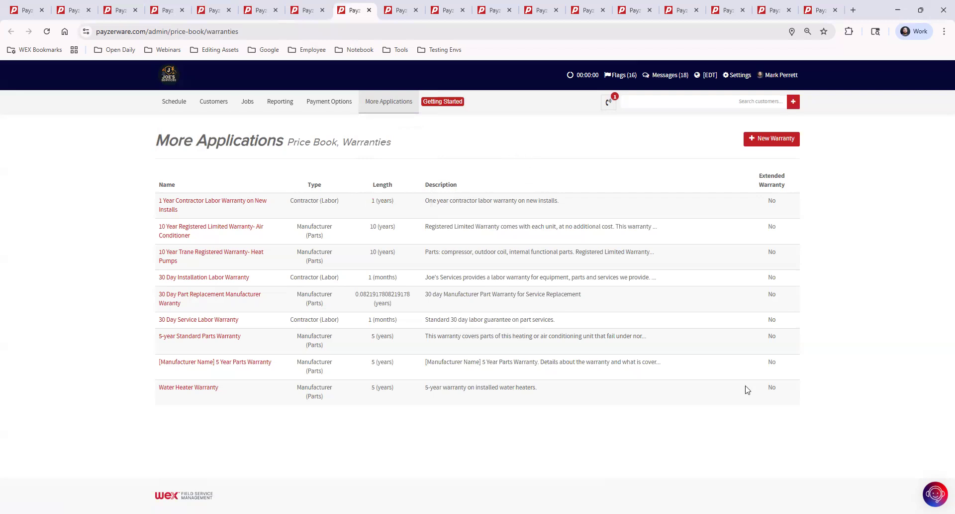
{"action": "left_click", "coordinate": [935, 495]}
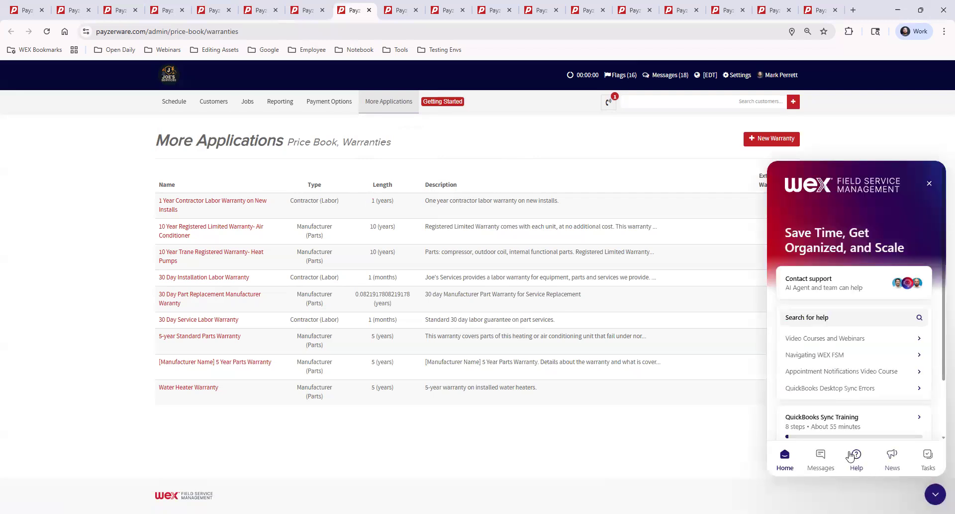
{"action": "left_click", "coordinate": [833, 338]}
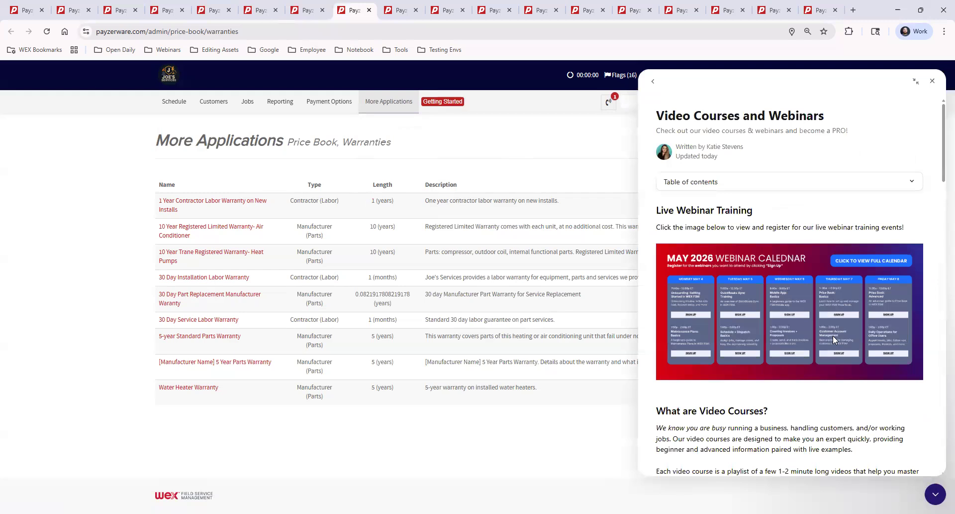
Look through the article's courses and 2026 past webinars for maintenance plan training, highlight those entries, and close the help window
{"action": "scroll", "coordinate": [784, 214], "scroll_direction": "down", "scroll_amount": 5}
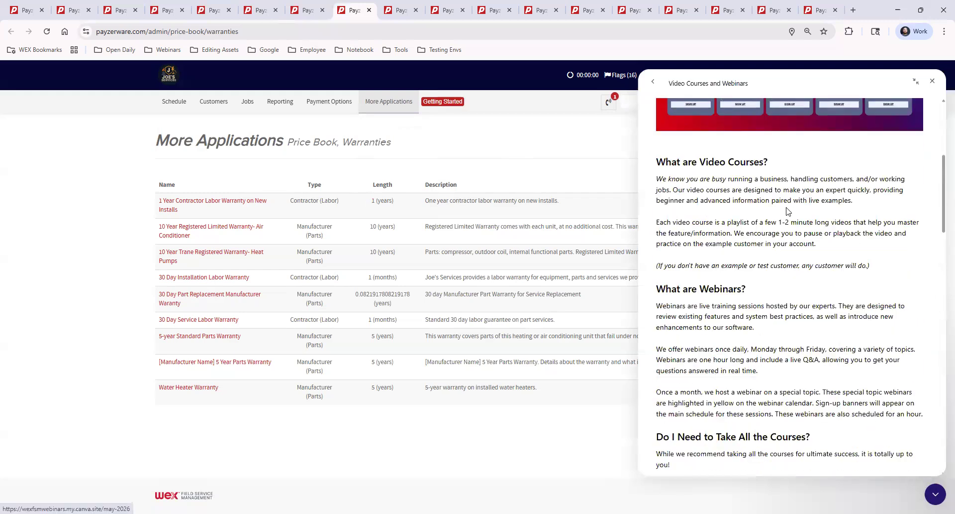
{"action": "scroll", "coordinate": [813, 292], "scroll_direction": "down", "scroll_amount": 7}
{"action": "scroll", "coordinate": [816, 309], "scroll_direction": "down", "scroll_amount": 7}
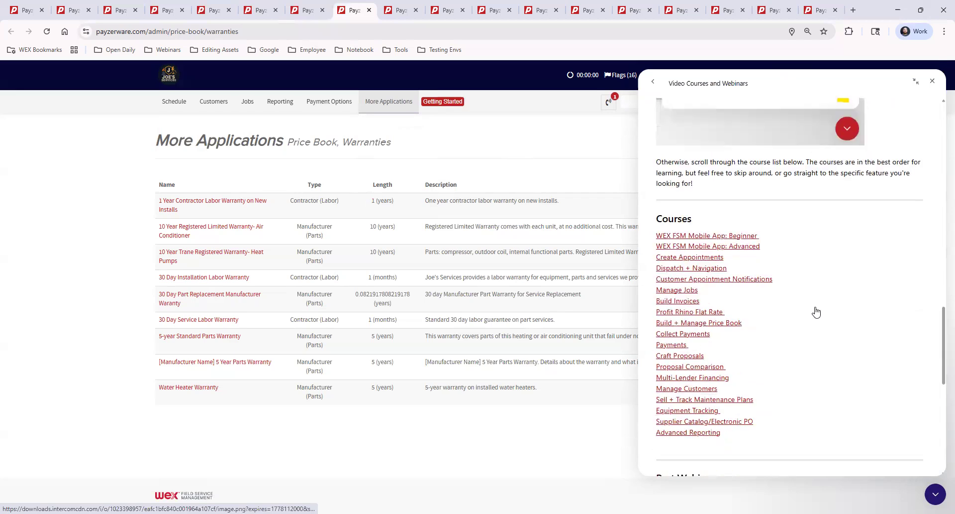
{"action": "scroll", "coordinate": [816, 312], "scroll_direction": "down", "scroll_amount": 2}
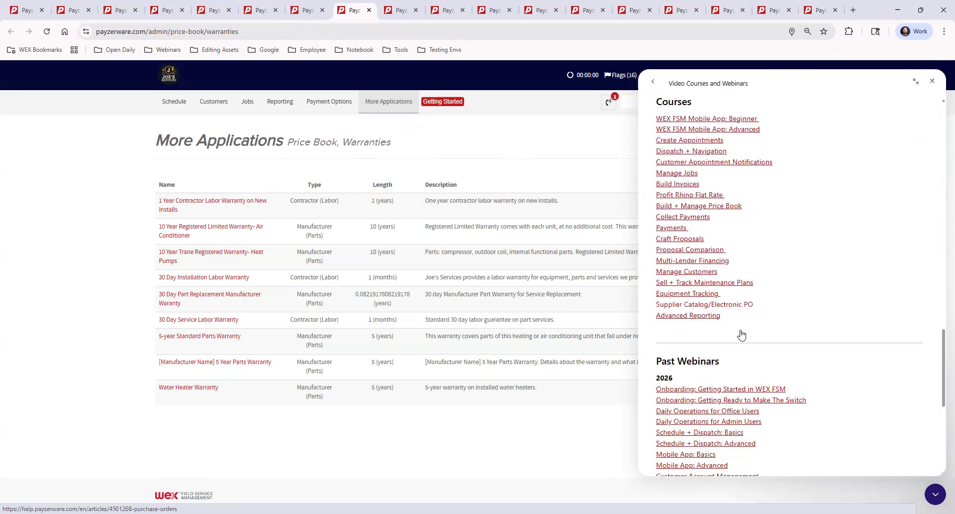
{"action": "scroll", "coordinate": [763, 333], "scroll_direction": "up", "scroll_amount": 1}
{"action": "left_click_drag", "start_coordinate": [763, 332], "coordinate": [657, 333]}
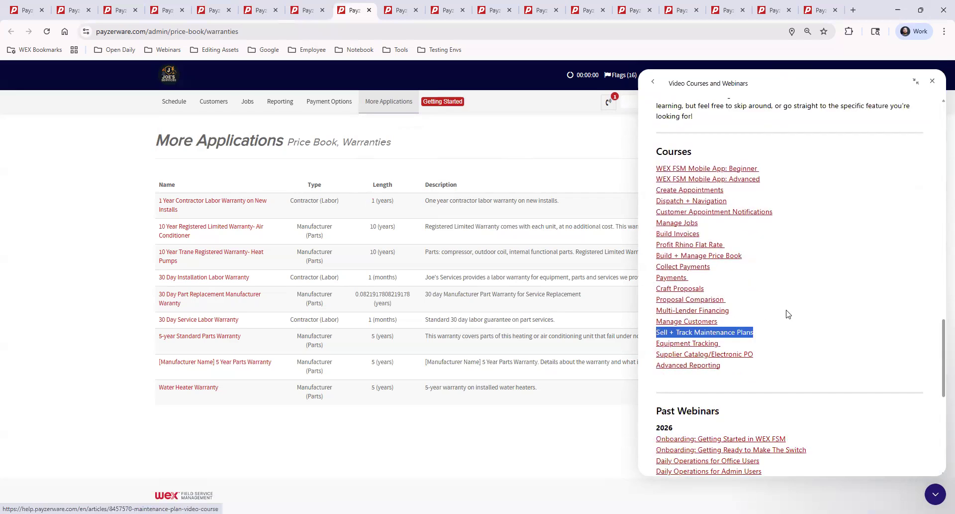
{"action": "left_click", "coordinate": [828, 313]}
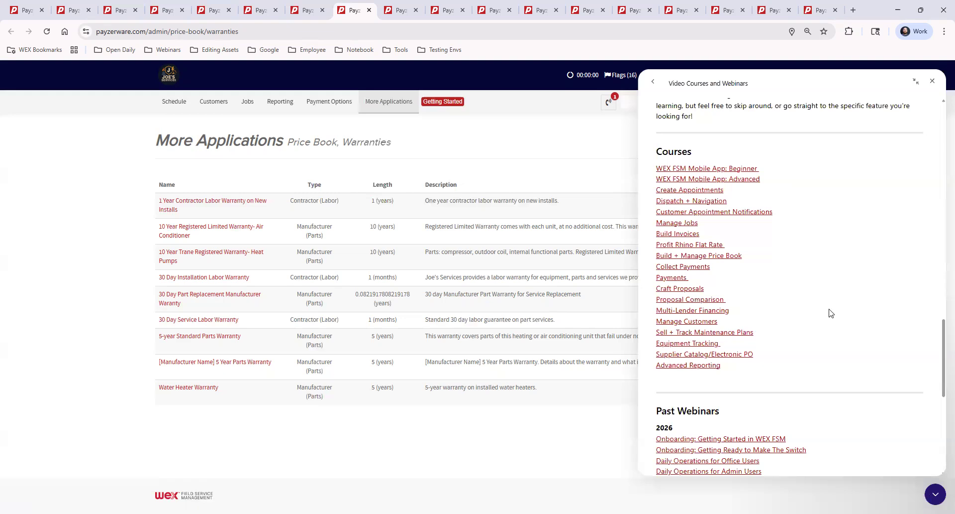
{"action": "scroll", "coordinate": [829, 312], "scroll_direction": "down", "scroll_amount": 5}
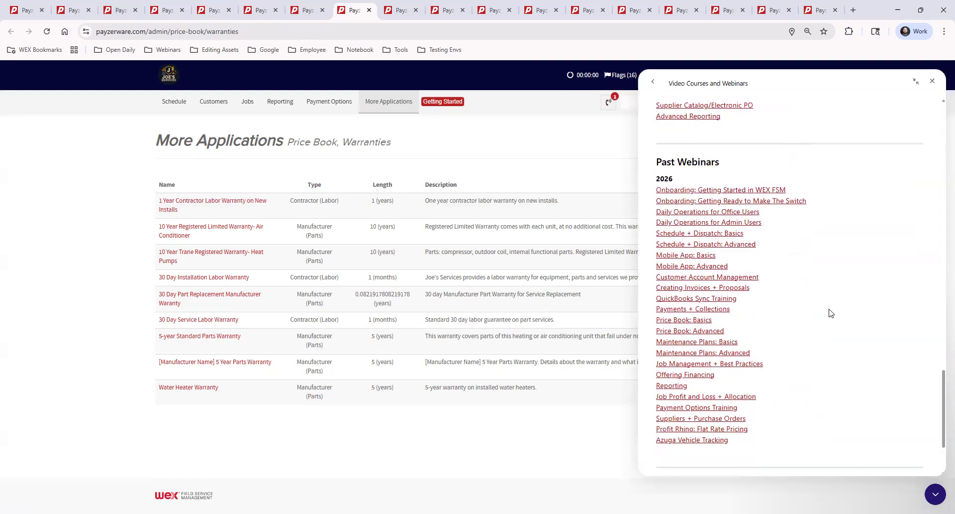
{"action": "left_click_drag", "start_coordinate": [652, 342], "coordinate": [829, 351]}
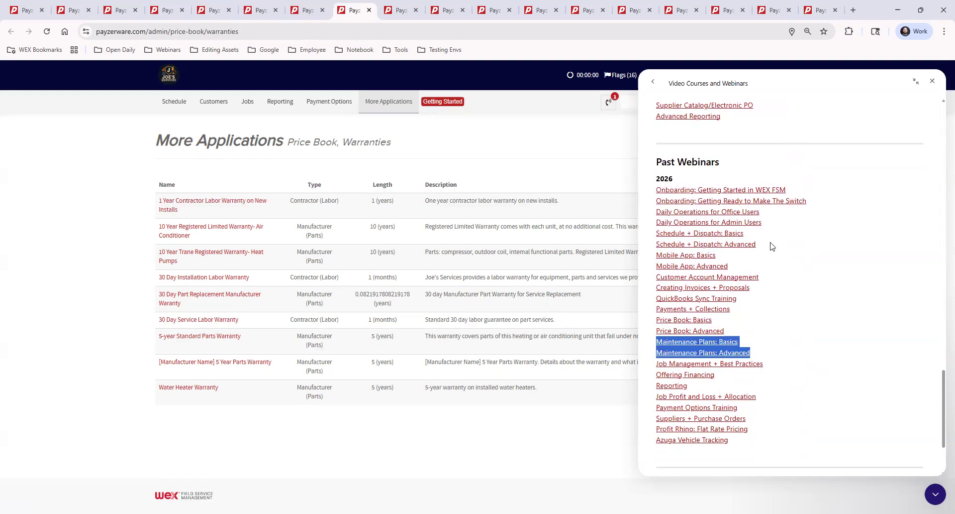
{"action": "left_click", "coordinate": [652, 88]}
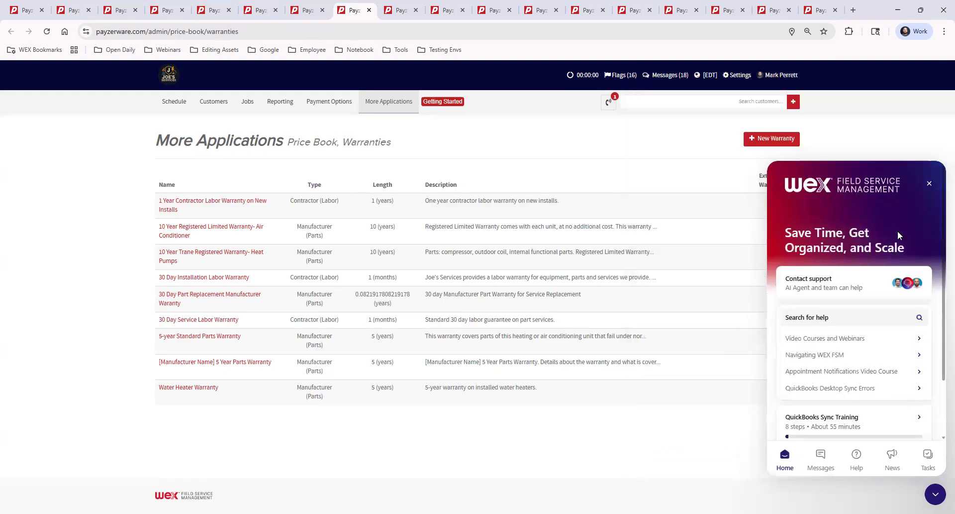
{"action": "left_click", "coordinate": [929, 187]}
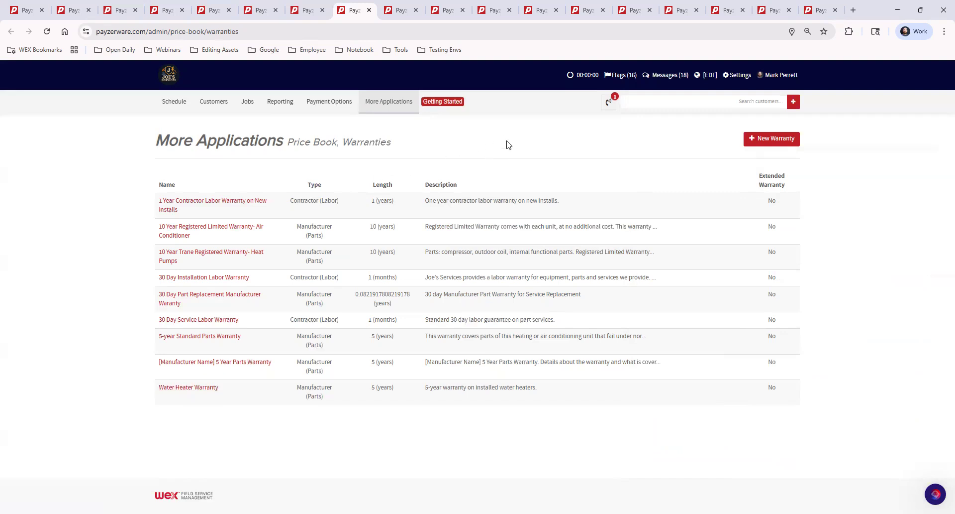
View the maintenance plans list and open the Price Book warranties from the additional applications
{"action": "left_click", "coordinate": [397, 9]}
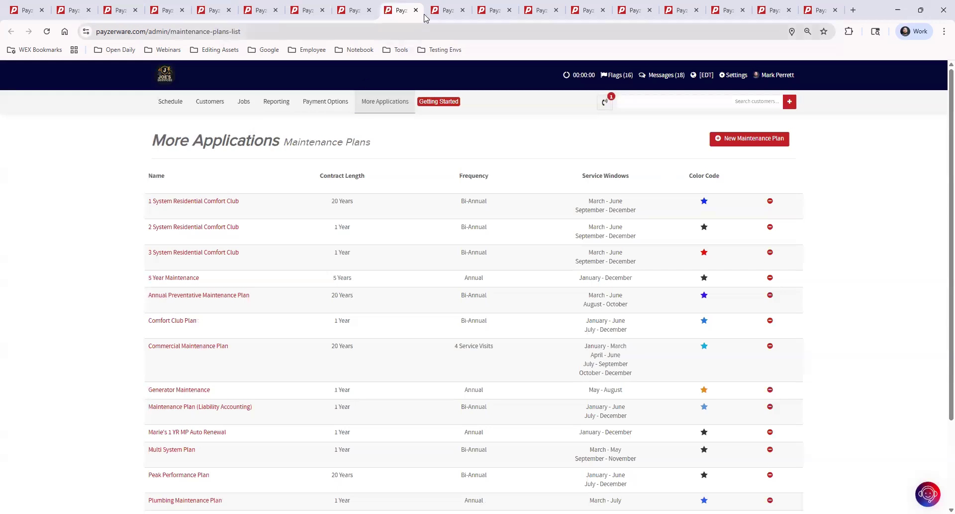
{"action": "left_click", "coordinate": [447, 11]}
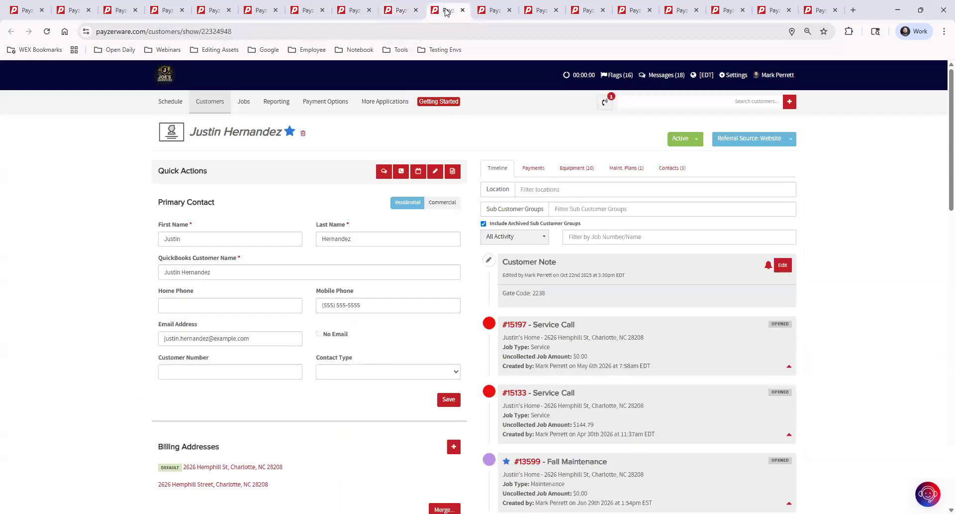
{"action": "left_click", "coordinate": [401, 10]}
{"action": "left_click", "coordinate": [390, 102]}
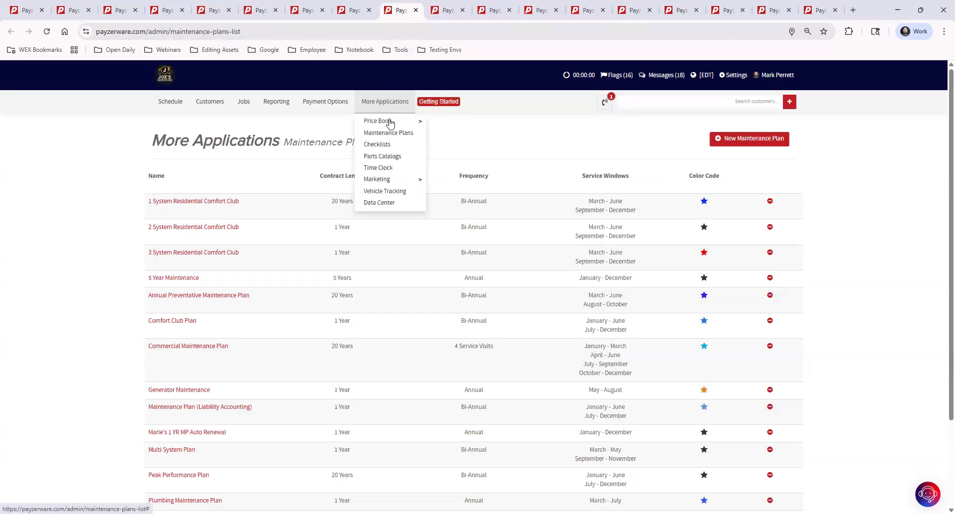
{"action": "mouse_move", "coordinate": [391, 124]}
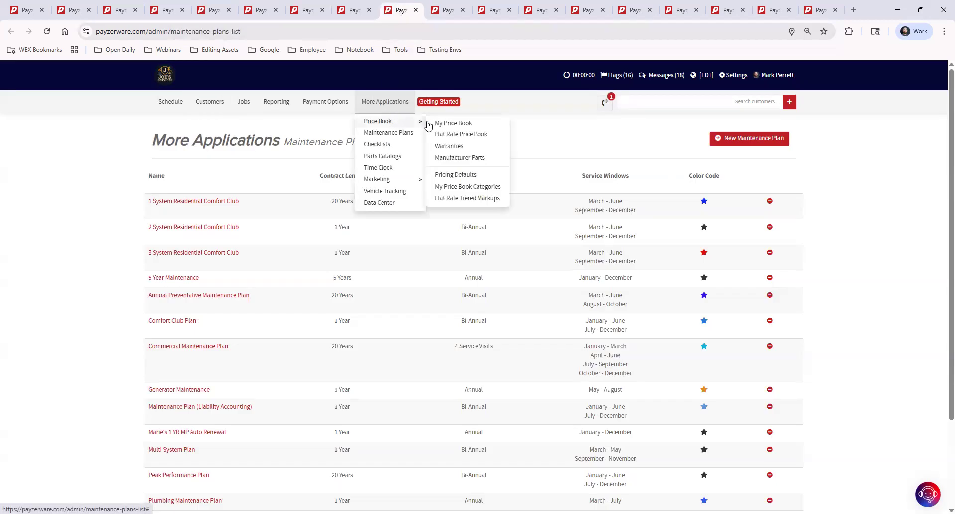
{"action": "left_click", "coordinate": [462, 146]}
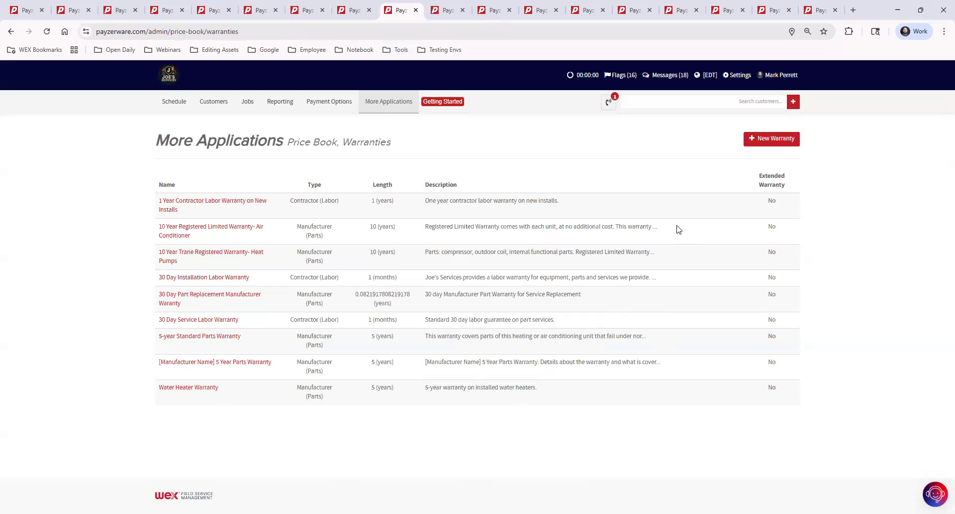
Open a blank warranty form, inspect its type options, warranty length and description fields, and close it without saving
{"action": "left_click", "coordinate": [765, 139]}
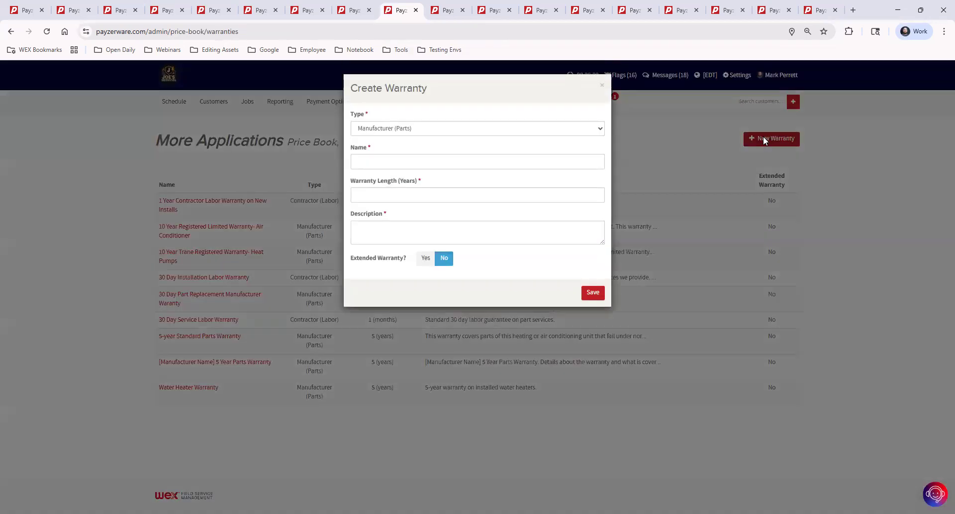
{"action": "left_click", "coordinate": [422, 131]}
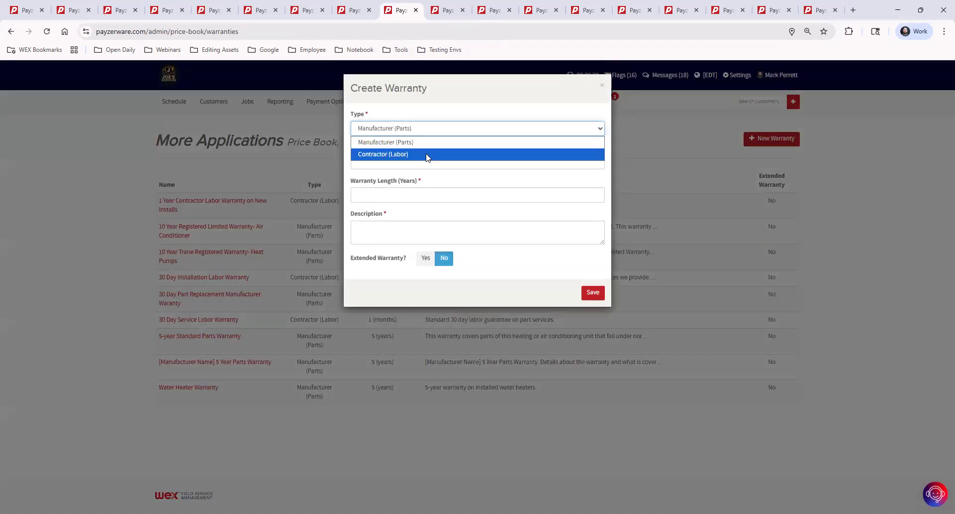
{"action": "triple_click", "coordinate": [440, 180]}
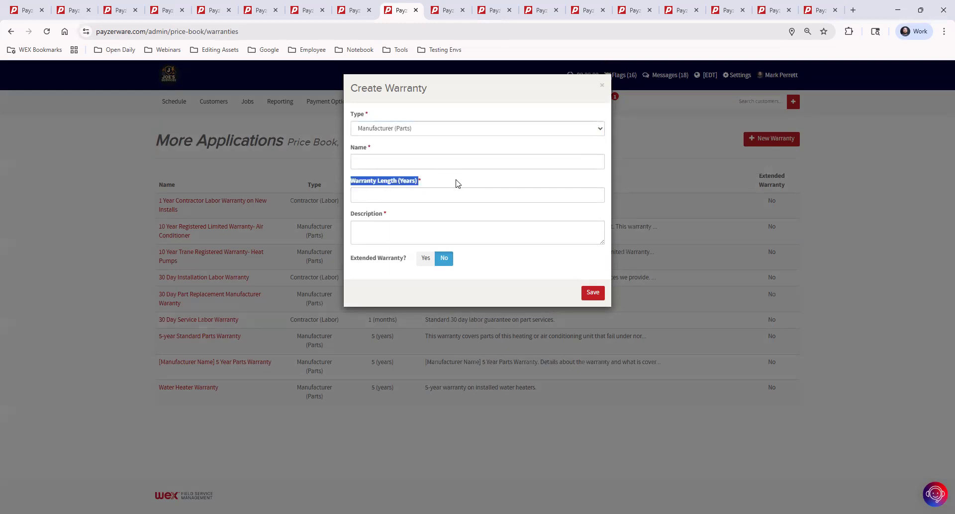
{"action": "left_click", "coordinate": [441, 186]}
{"action": "left_click", "coordinate": [420, 197]}
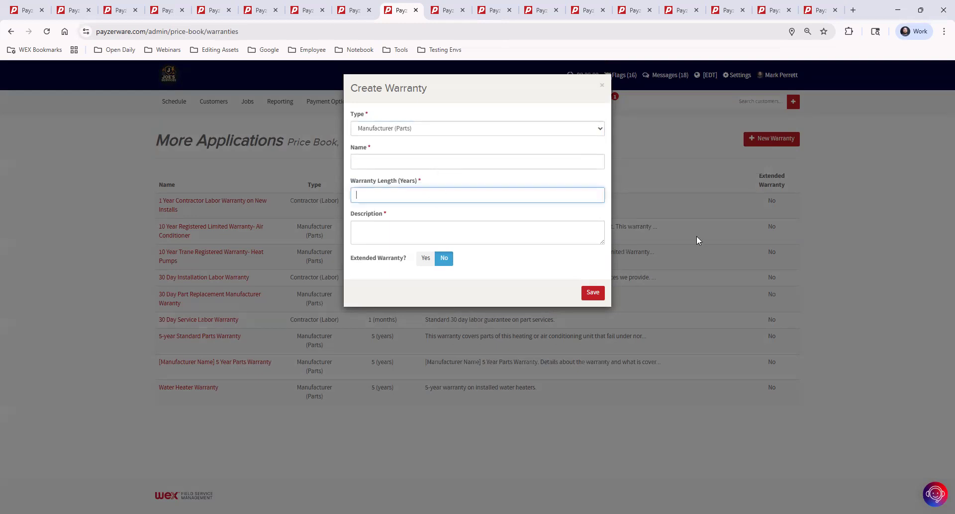
{"action": "left_click", "coordinate": [472, 239]}
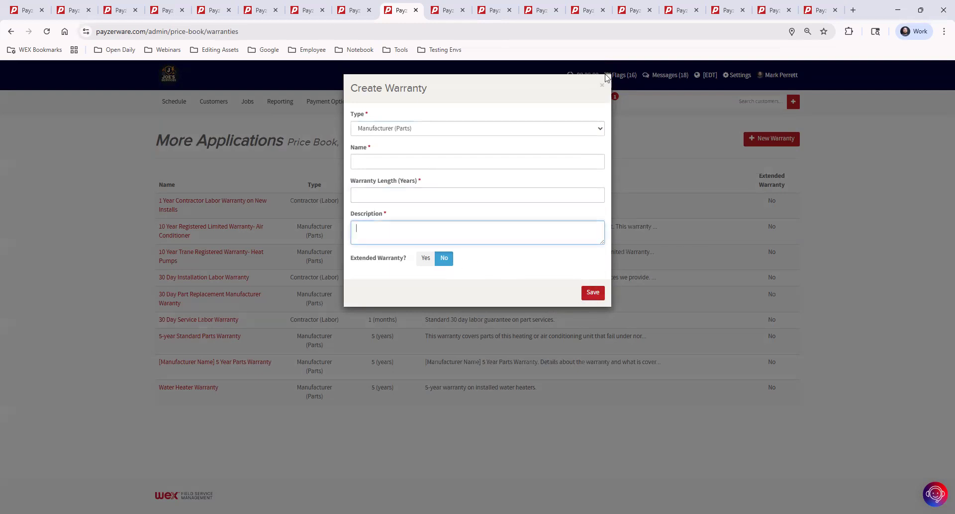
{"action": "left_click", "coordinate": [602, 87]}
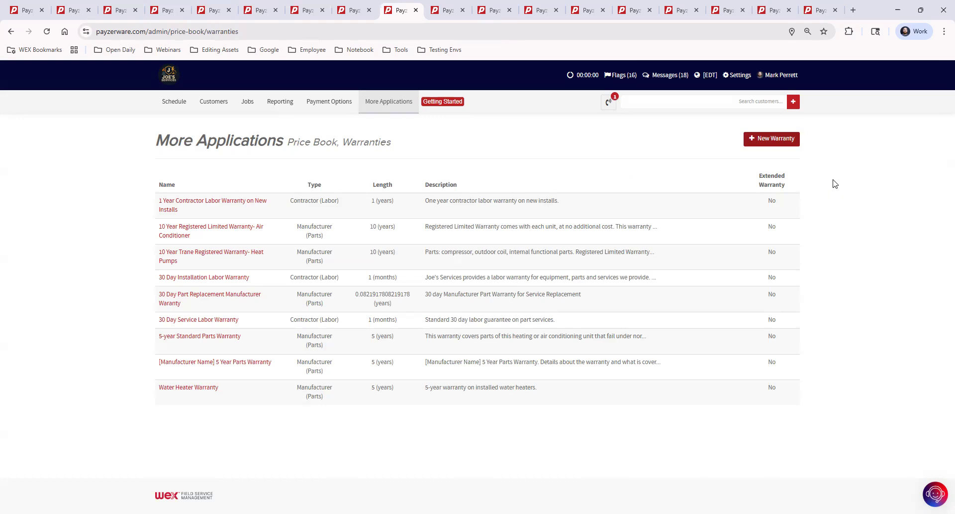
Open the schedule and go to the install job from the May 6, 2026 appointment at 9:00 am to 11:00 am
{"action": "left_click", "coordinate": [177, 103]}
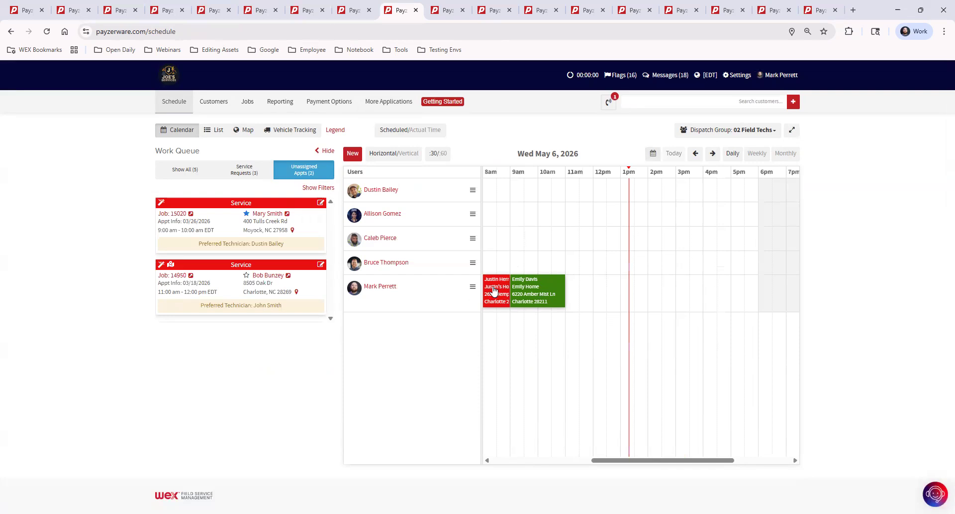
{"action": "mouse_move", "coordinate": [494, 290]}
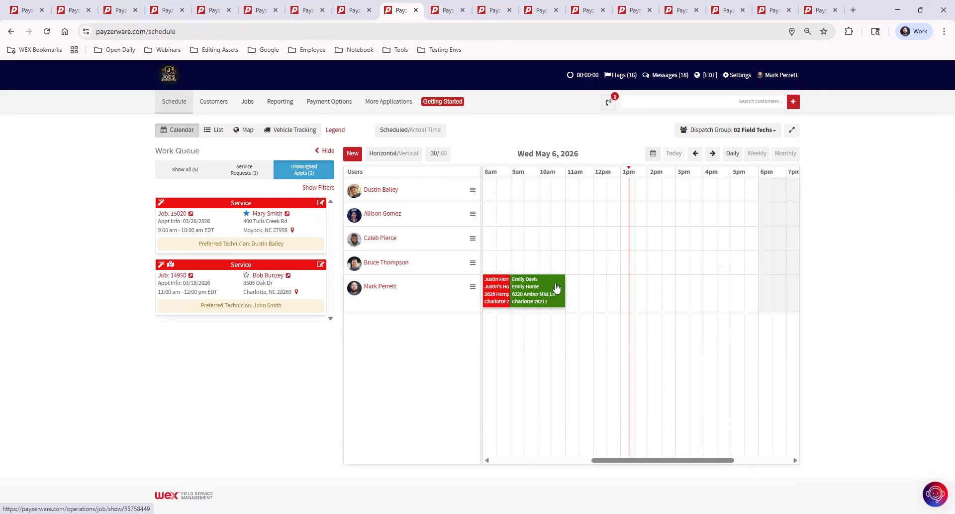
{"action": "mouse_move", "coordinate": [546, 295]}
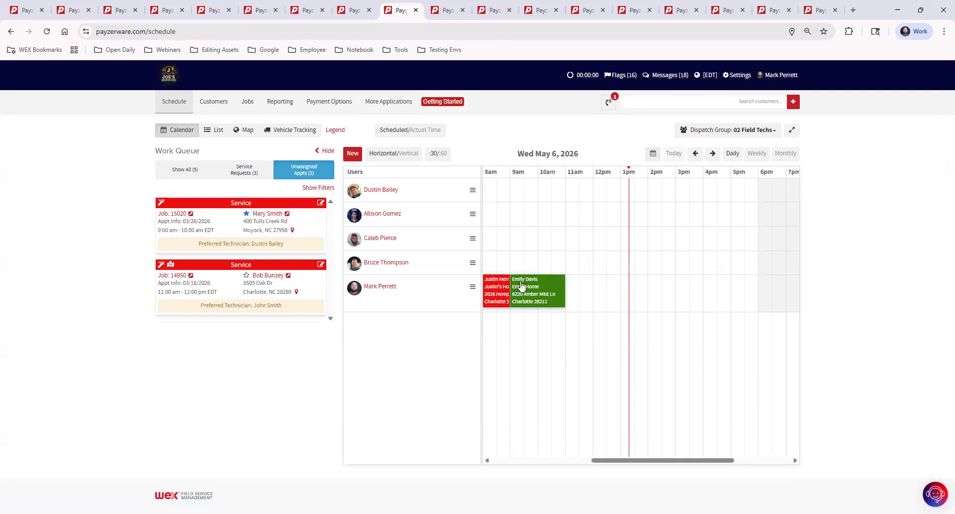
{"action": "mouse_move", "coordinate": [523, 285]}
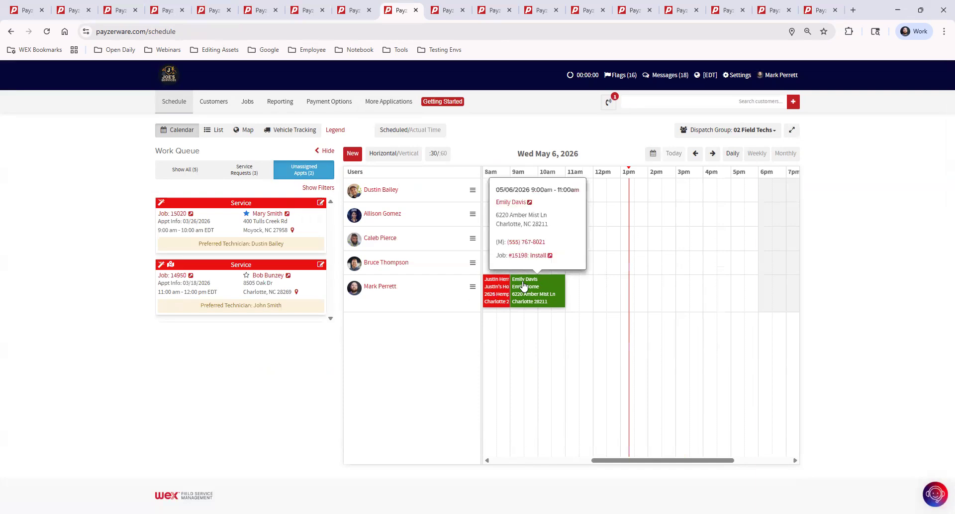
{"action": "left_click", "coordinate": [537, 256]}
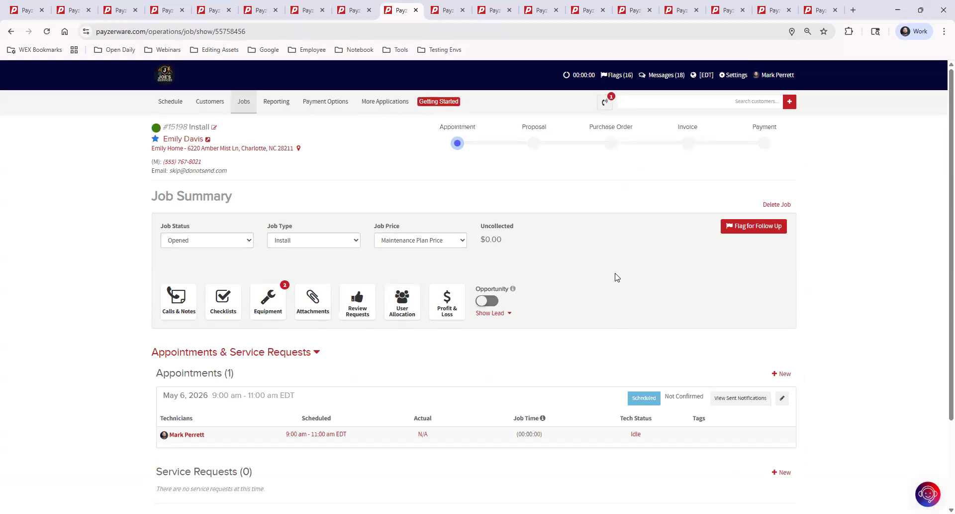
Expand the install job's Proposals & Financing and Invoices & Payments sections to view where they are created
{"action": "scroll", "coordinate": [617, 277], "scroll_direction": "down", "scroll_amount": 3}
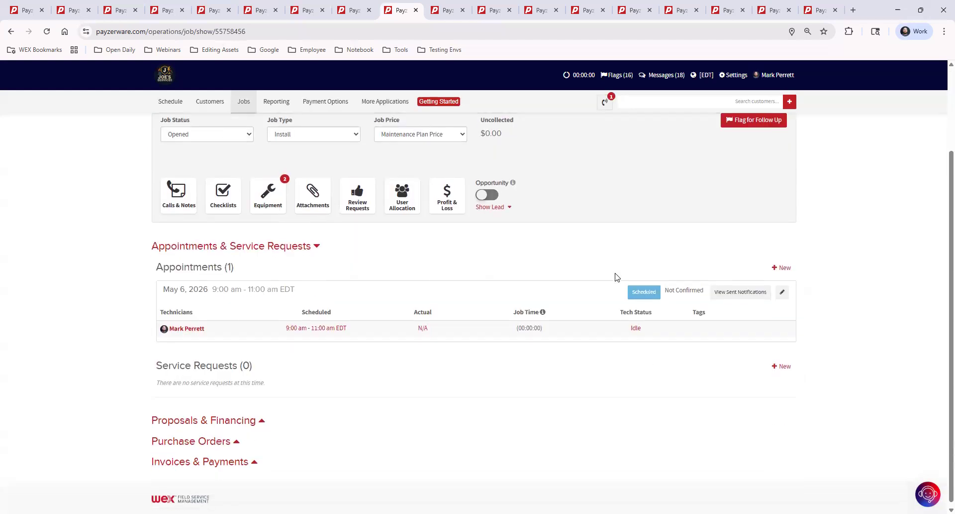
{"action": "left_click", "coordinate": [224, 417]}
{"action": "scroll", "coordinate": [244, 408], "scroll_direction": "down", "scroll_amount": 3}
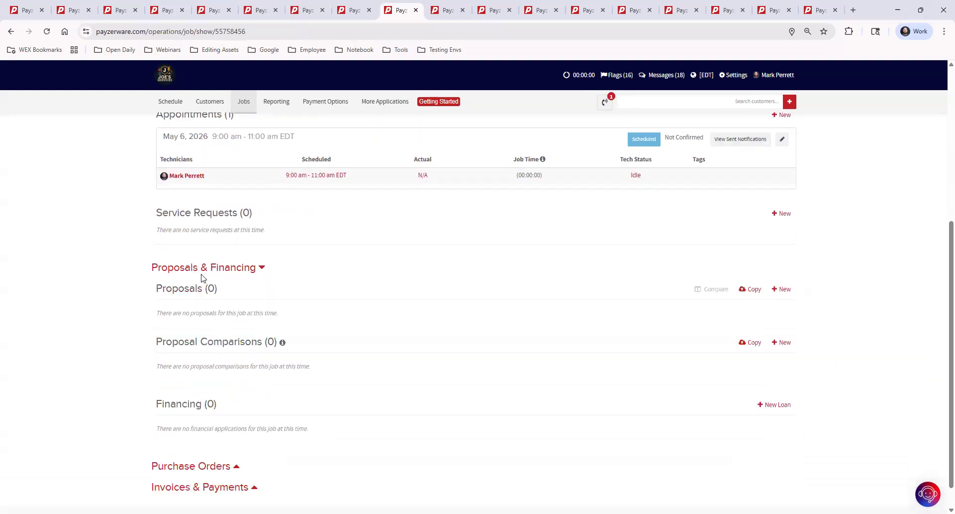
{"action": "scroll", "coordinate": [152, 256], "scroll_direction": "down", "scroll_amount": 1}
{"action": "left_click", "coordinate": [217, 460]}
{"action": "scroll", "coordinate": [239, 448], "scroll_direction": "down", "scroll_amount": 3}
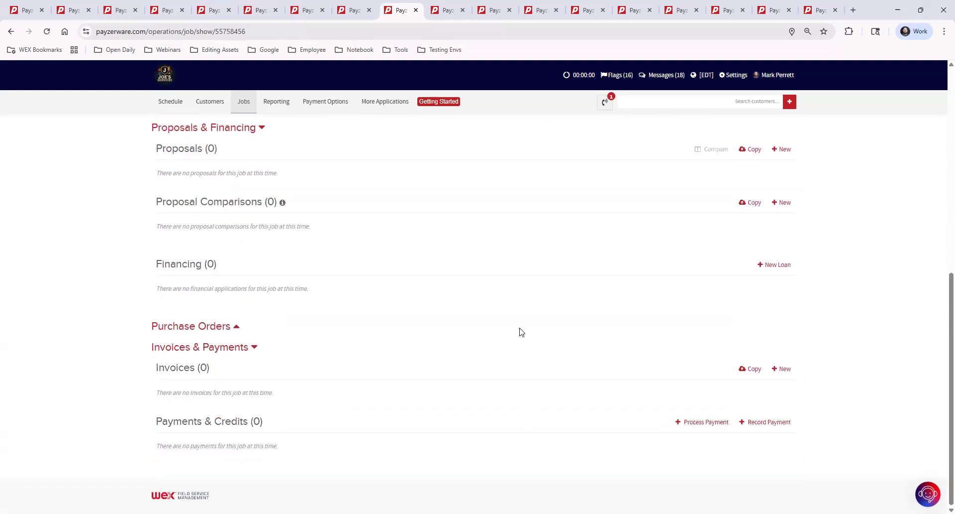
Switch to the Proposals + Invoices job, review its existing proposals, and collapse the Proposals & Financing section
{"action": "left_click", "coordinate": [446, 10]}
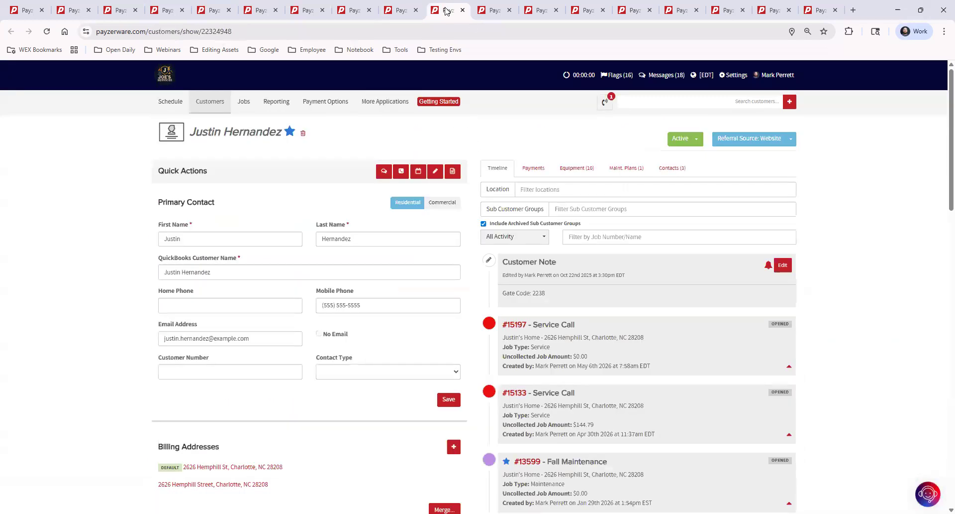
{"action": "left_click", "coordinate": [497, 11]}
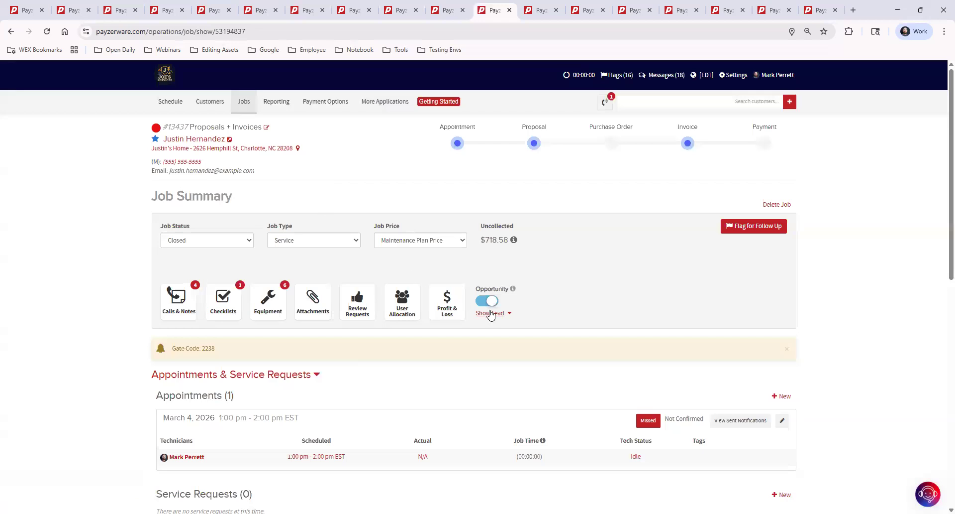
{"action": "scroll", "coordinate": [642, 307], "scroll_direction": "down", "scroll_amount": 2}
{"action": "scroll", "coordinate": [642, 307], "scroll_direction": "down", "scroll_amount": 2}
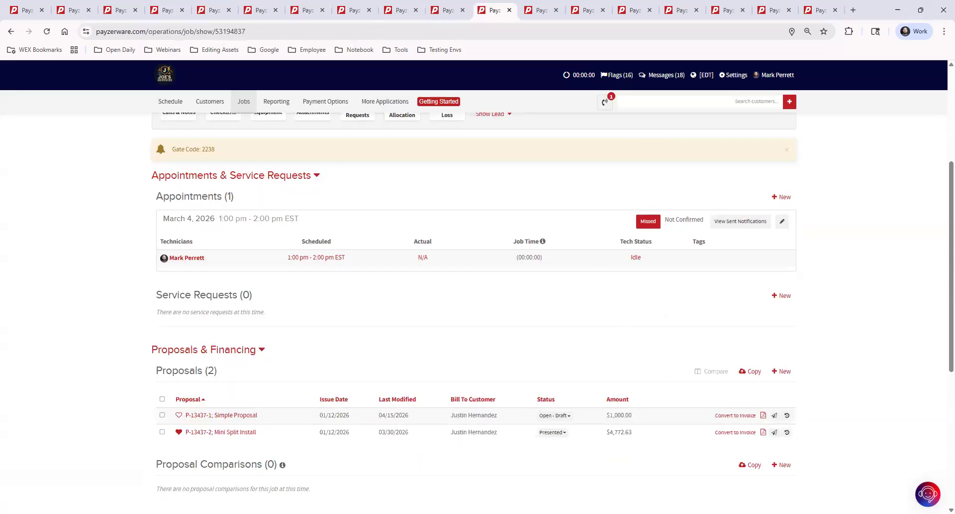
{"action": "left_click", "coordinate": [175, 352]}
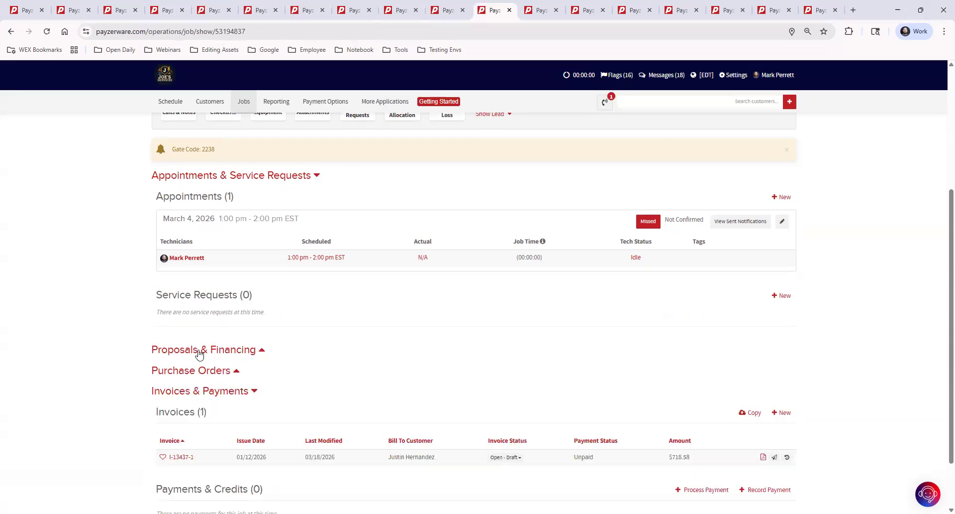
Expand the job's Proposals & Financing section and start a new proposal
{"action": "left_click", "coordinate": [213, 351]}
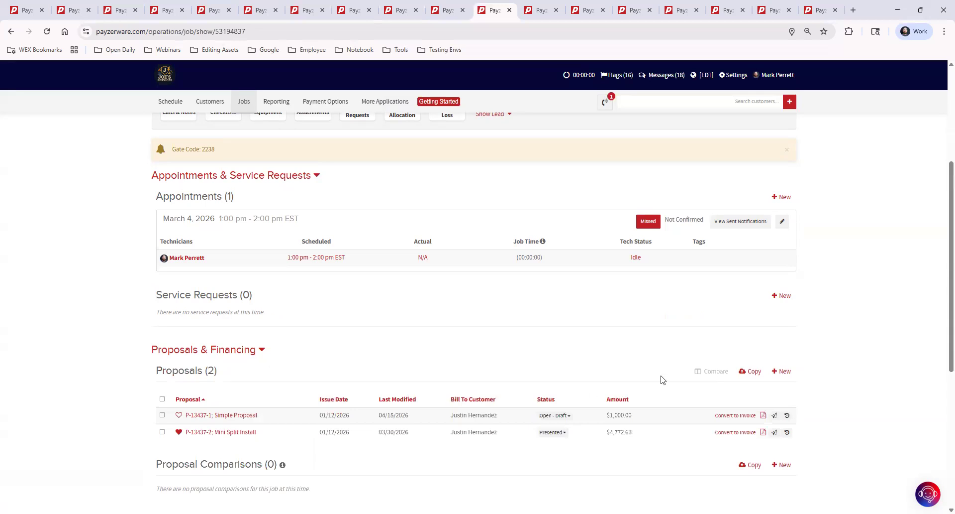
{"action": "left_click", "coordinate": [784, 374]}
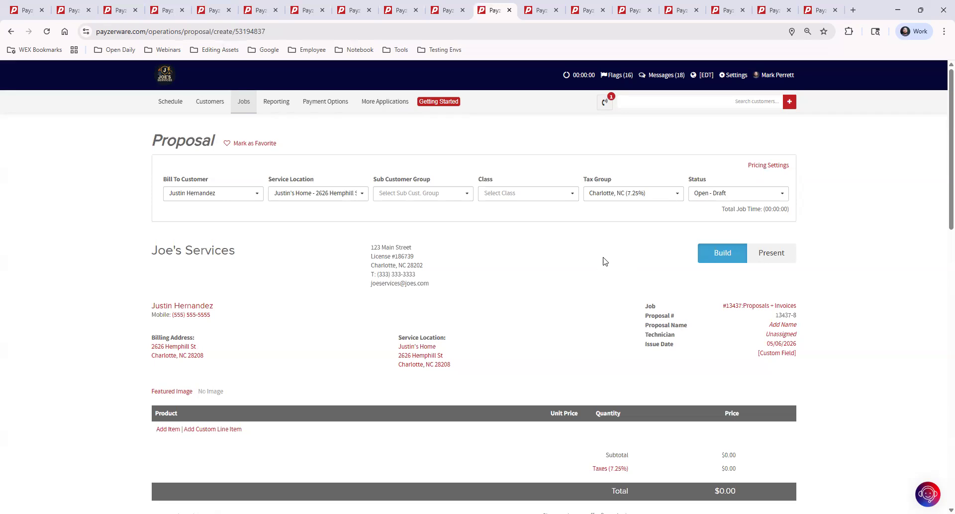
Mark the new proposal as a favorite and set its tax group to ---10744 (0%)
{"action": "left_click", "coordinate": [245, 145]}
{"action": "left_click", "coordinate": [622, 196]}
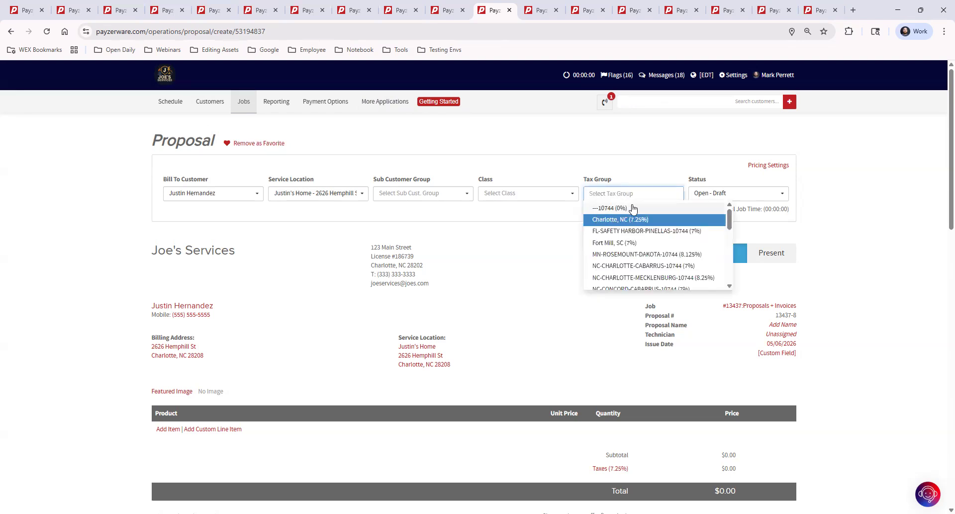
{"action": "left_click", "coordinate": [632, 207]}
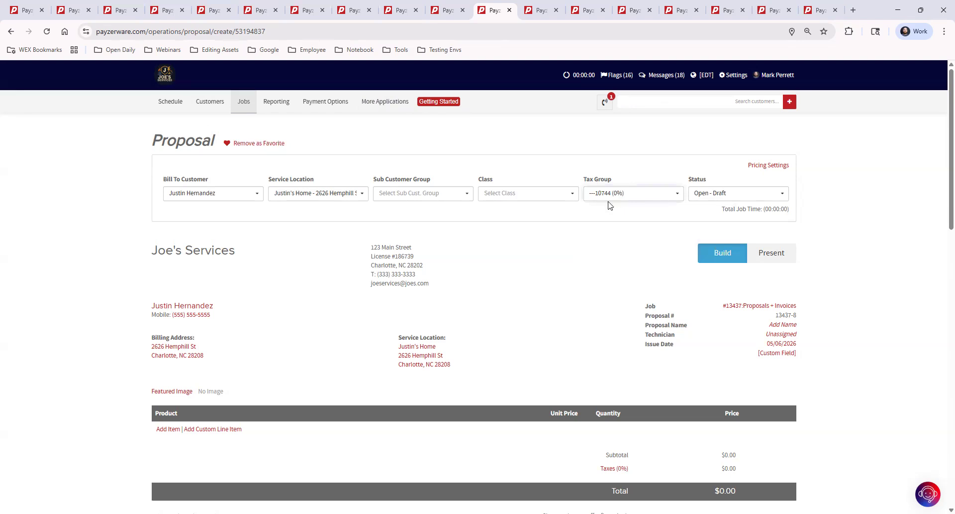
Open the proposal's pricing settings and try the Military Discount strategy and hiding maintenance plan pricing and line item quantity & prices
{"action": "left_click", "coordinate": [771, 166]}
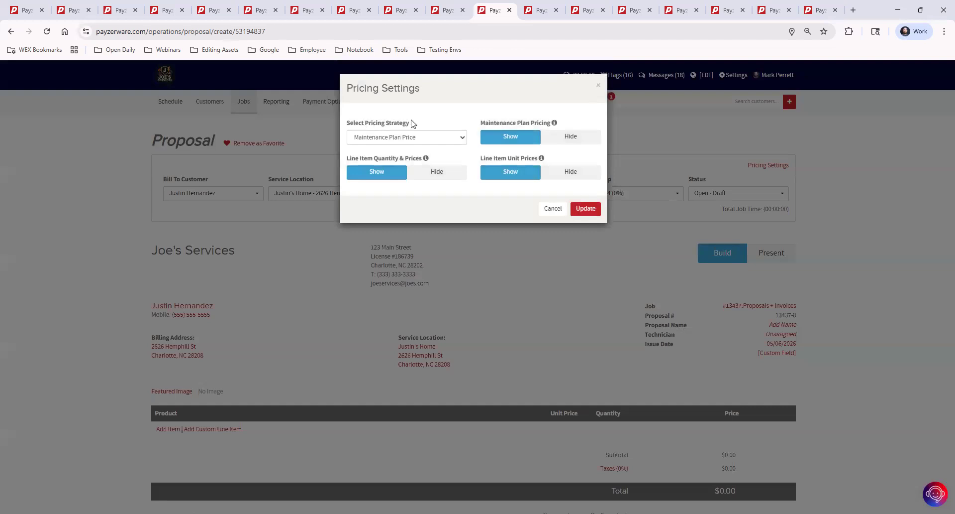
{"action": "left_click", "coordinate": [437, 143]}
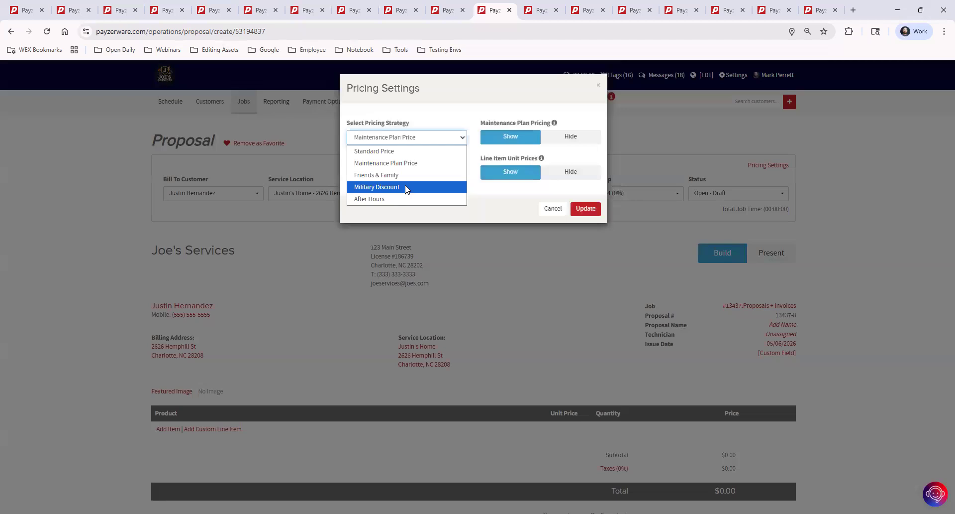
{"action": "left_click", "coordinate": [407, 188]}
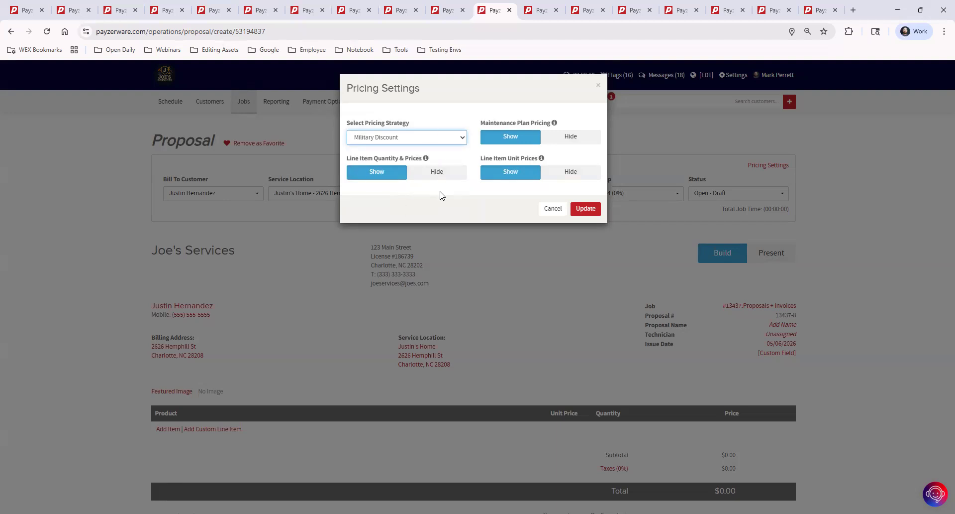
{"action": "left_click", "coordinate": [578, 139]}
{"action": "left_click", "coordinate": [522, 140]}
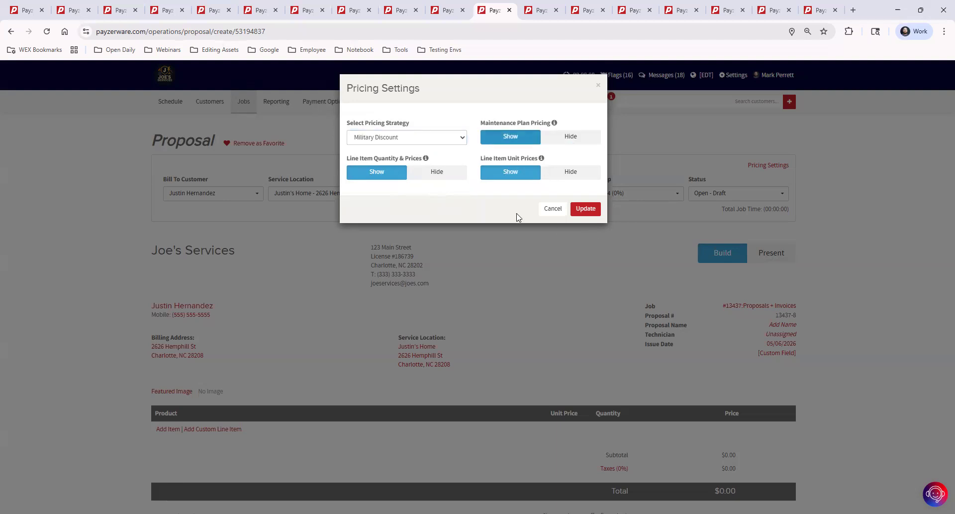
{"action": "left_click", "coordinate": [431, 174]}
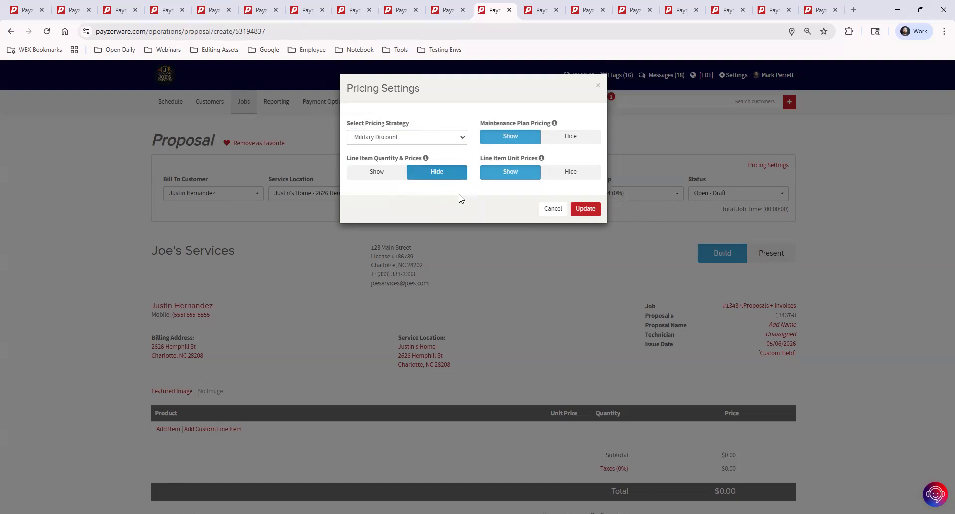
{"action": "left_click", "coordinate": [389, 174]}
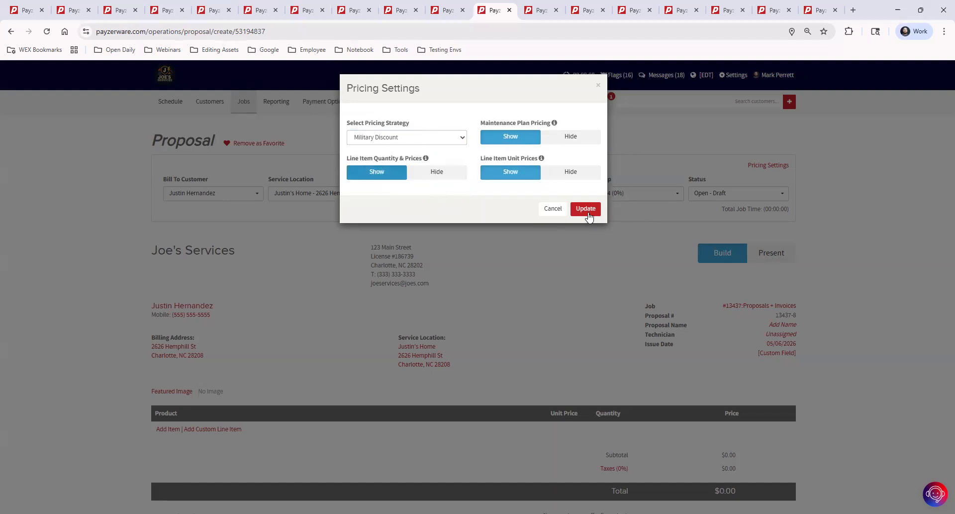
Set the pricing strategy to Standard Price and apply the pricing settings to the proposal
{"action": "left_click", "coordinate": [429, 140]}
{"action": "left_click", "coordinate": [404, 151]}
{"action": "left_click", "coordinate": [586, 210]}
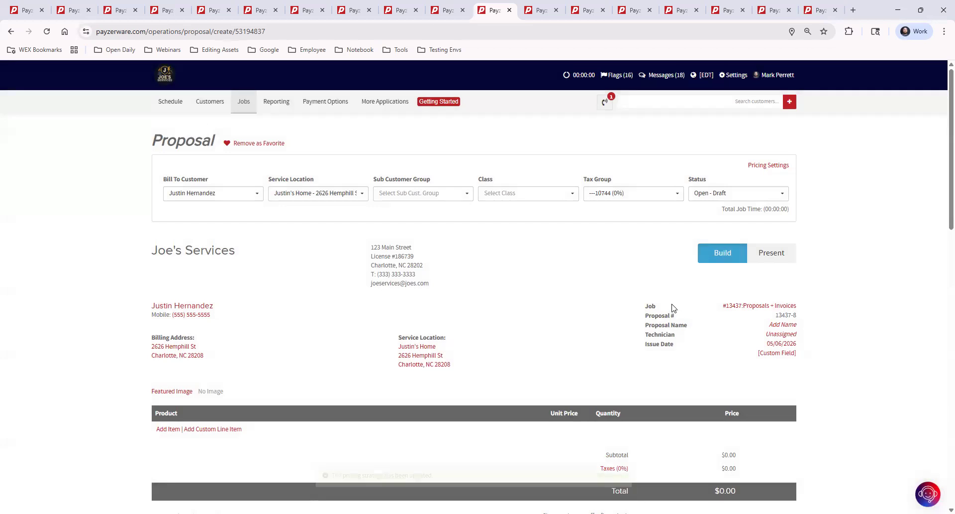
Inspect the proposal's featured image choices in the image library and from the Price Book, and close without choosing one
{"action": "scroll", "coordinate": [535, 416], "scroll_direction": "down", "scroll_amount": 2}
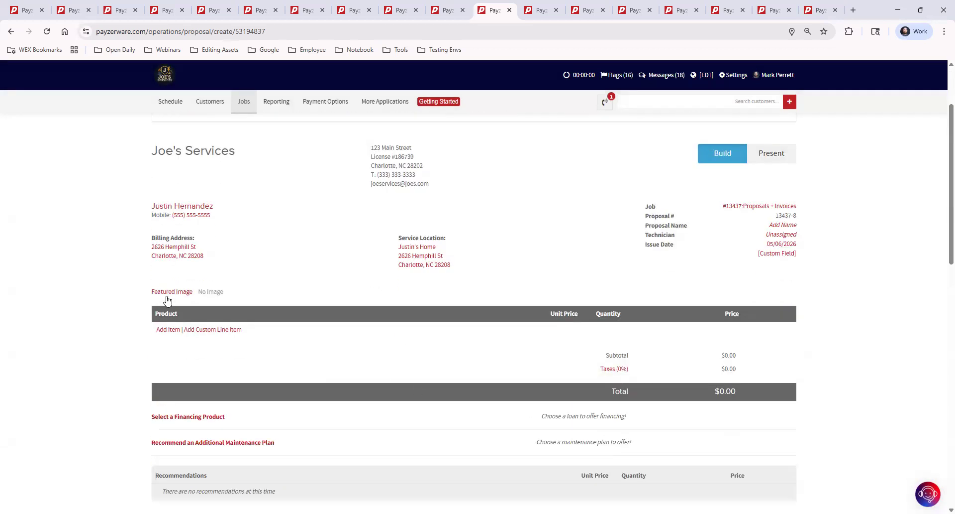
{"action": "scroll", "coordinate": [167, 300], "scroll_direction": "up", "scroll_amount": 2}
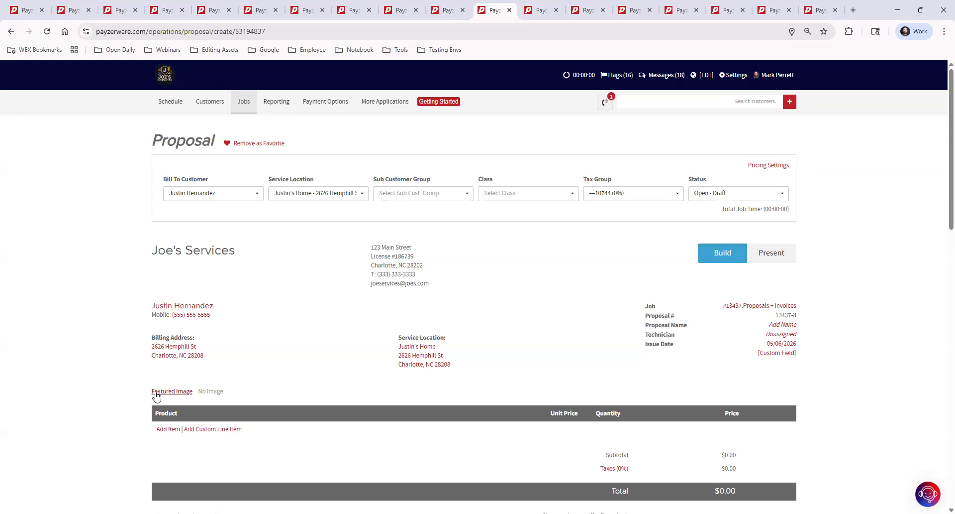
{"action": "left_click", "coordinate": [164, 391]}
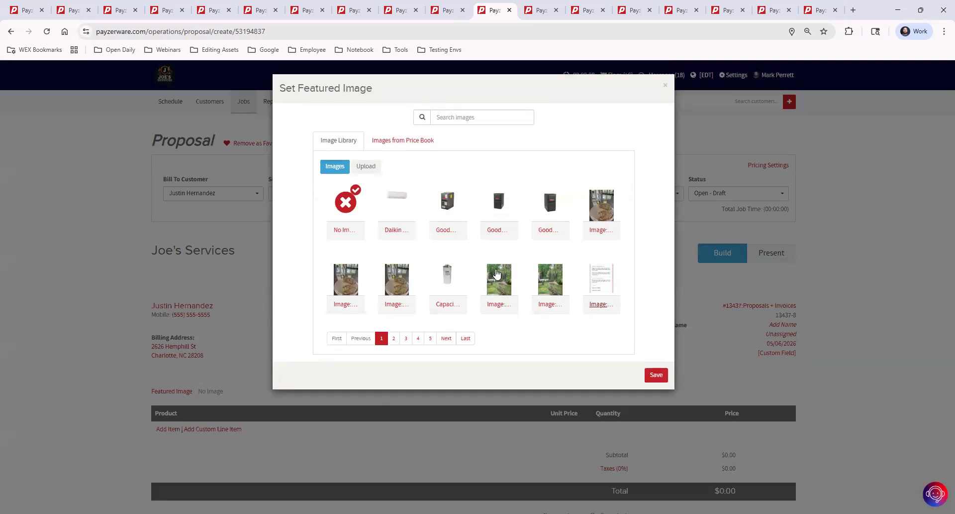
{"action": "left_click", "coordinate": [408, 145]}
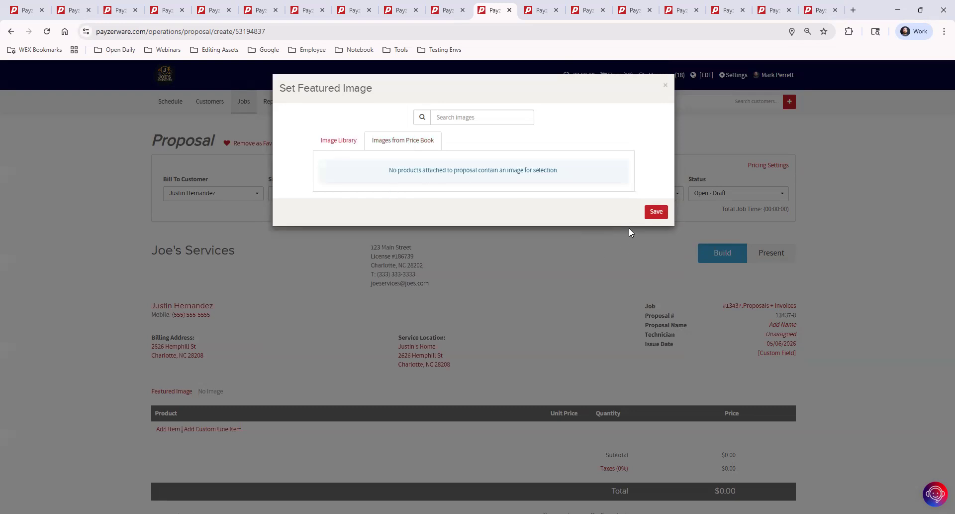
{"action": "left_click", "coordinate": [665, 88]}
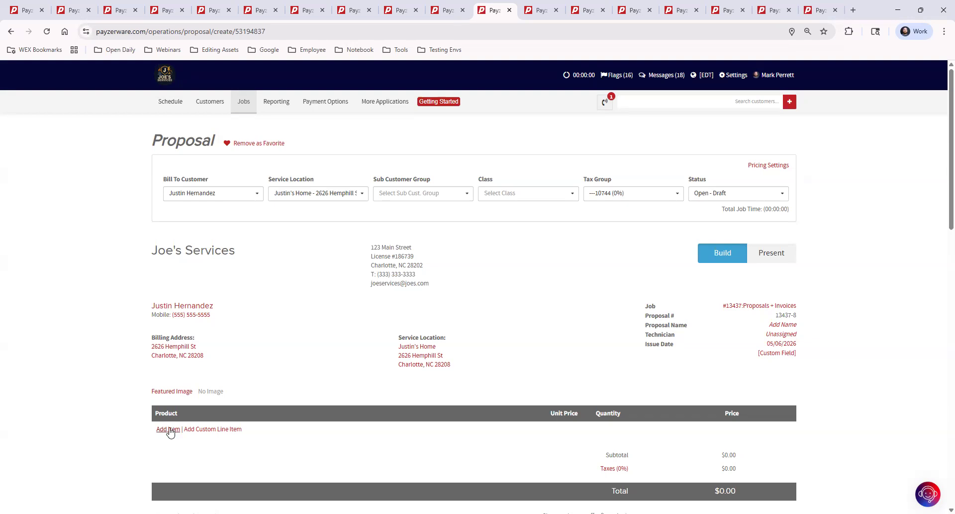
Search the items available for the proposal for "general part" and select General Part
{"action": "left_click", "coordinate": [168, 429]}
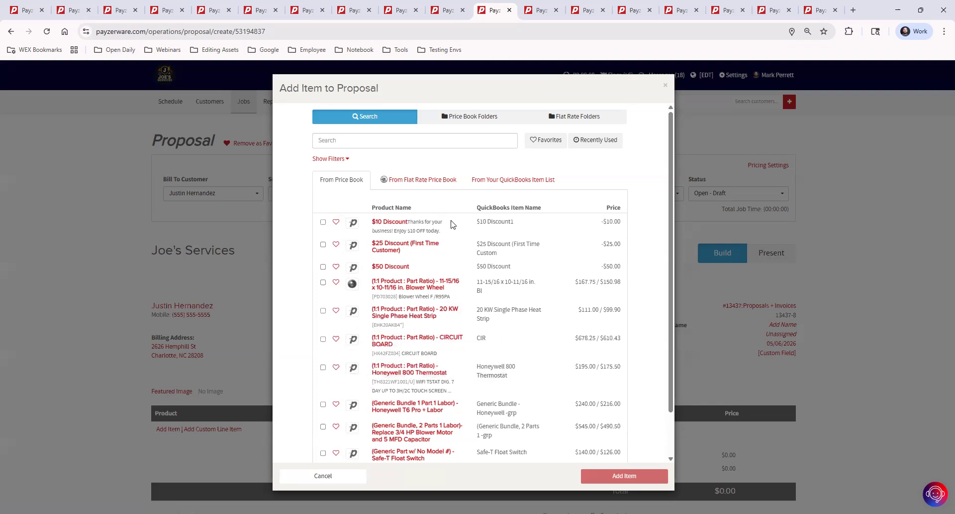
{"action": "left_click", "coordinate": [372, 140]}
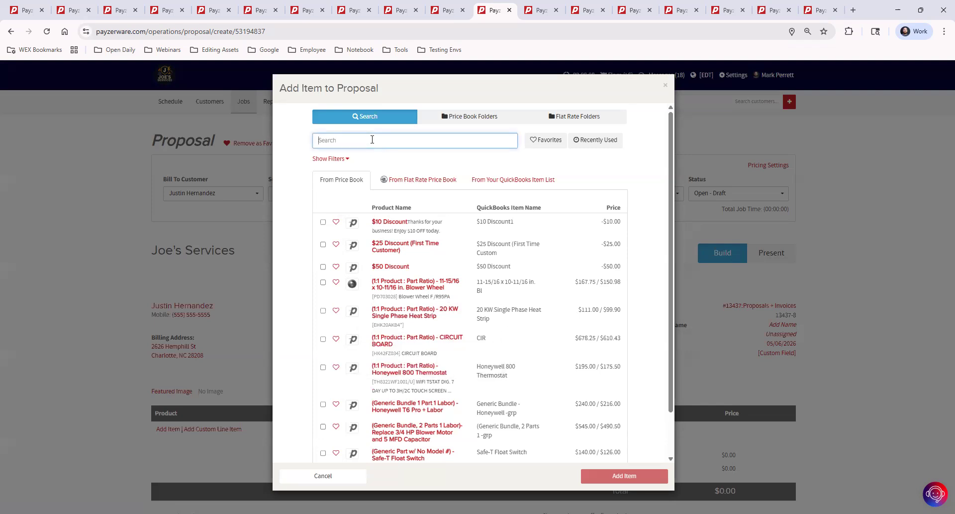
{"action": "type", "text": "general part"}
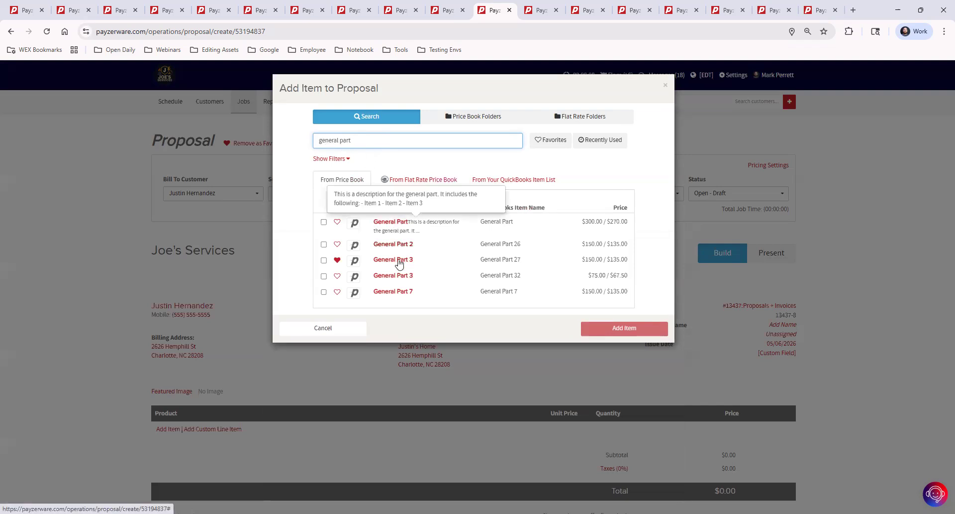
{"action": "left_click", "coordinate": [401, 224]}
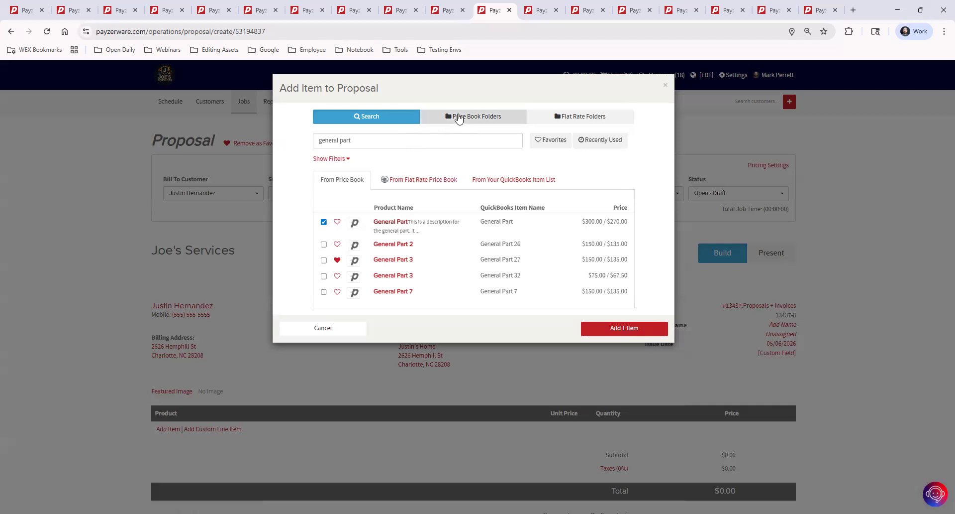
Select General Labor from the Price Book folder 01 General / 2 Service and add both selected items to the proposal
{"action": "left_click", "coordinate": [503, 120]}
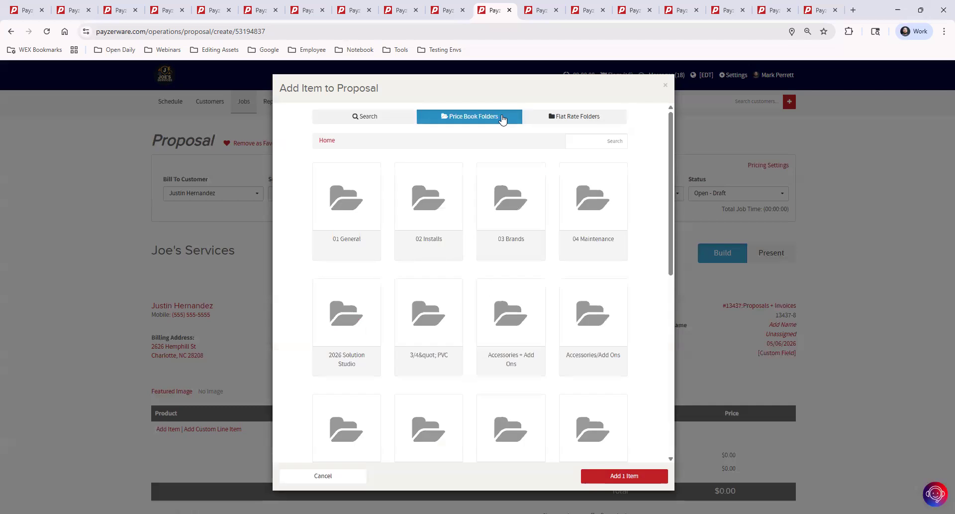
{"action": "left_click", "coordinate": [348, 216]}
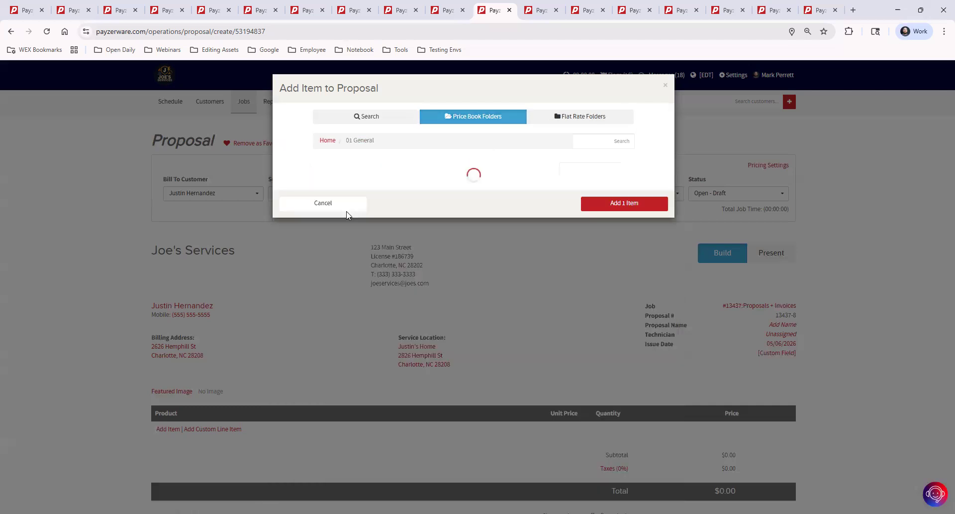
{"action": "left_click", "coordinate": [431, 208]}
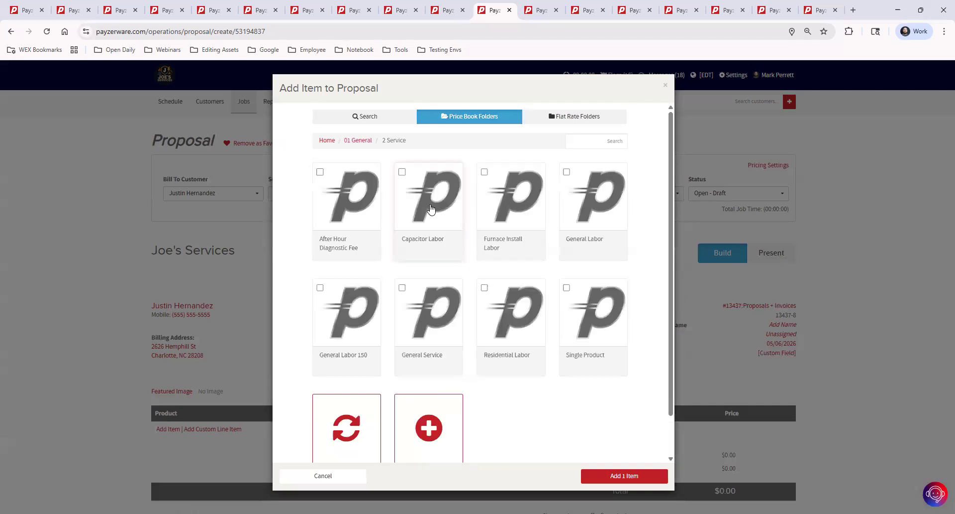
{"action": "left_click", "coordinate": [598, 204]}
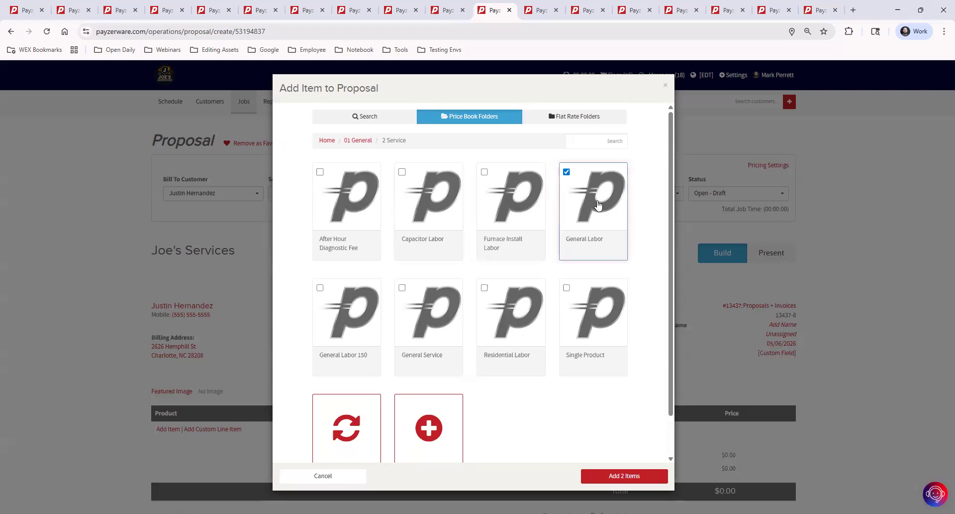
{"action": "left_click", "coordinate": [640, 474]}
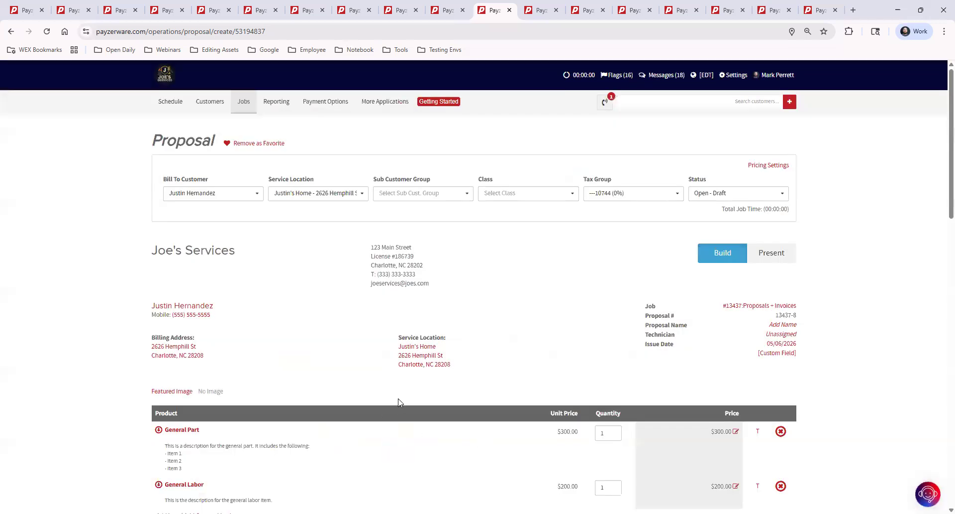
Open the New Product form from the Price Book folders, view the fields for Product - Single Part Only, and close without saving
{"action": "scroll", "coordinate": [398, 402], "scroll_direction": "down", "scroll_amount": 2}
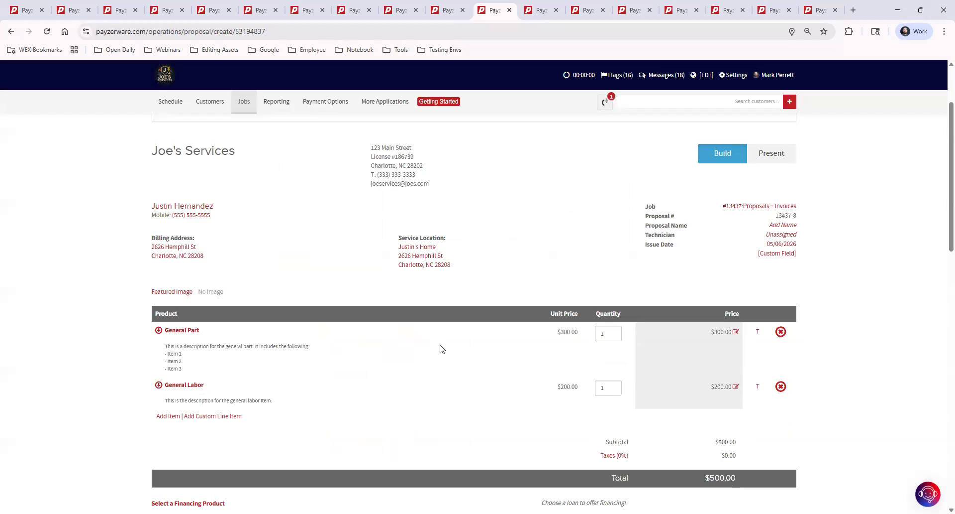
{"action": "scroll", "coordinate": [676, 466], "scroll_direction": "down", "scroll_amount": 1}
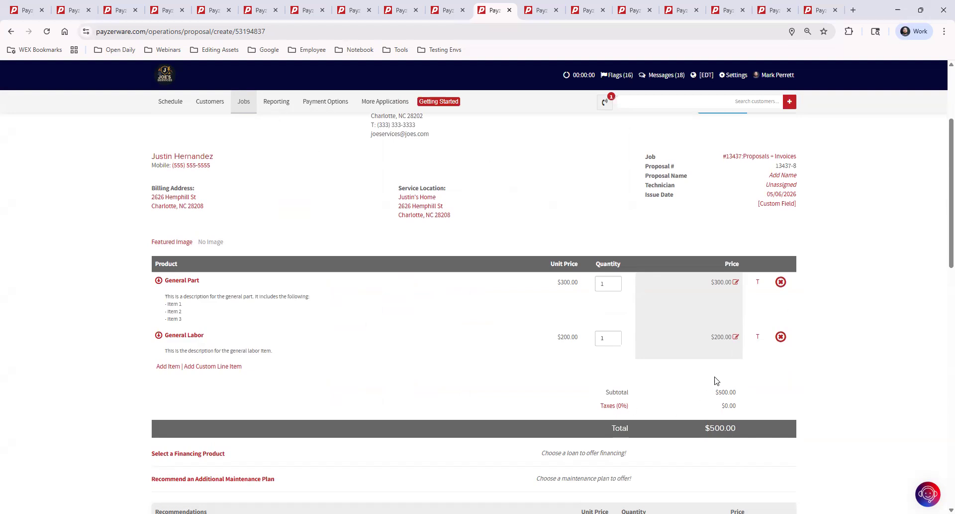
{"action": "left_click", "coordinate": [168, 366]}
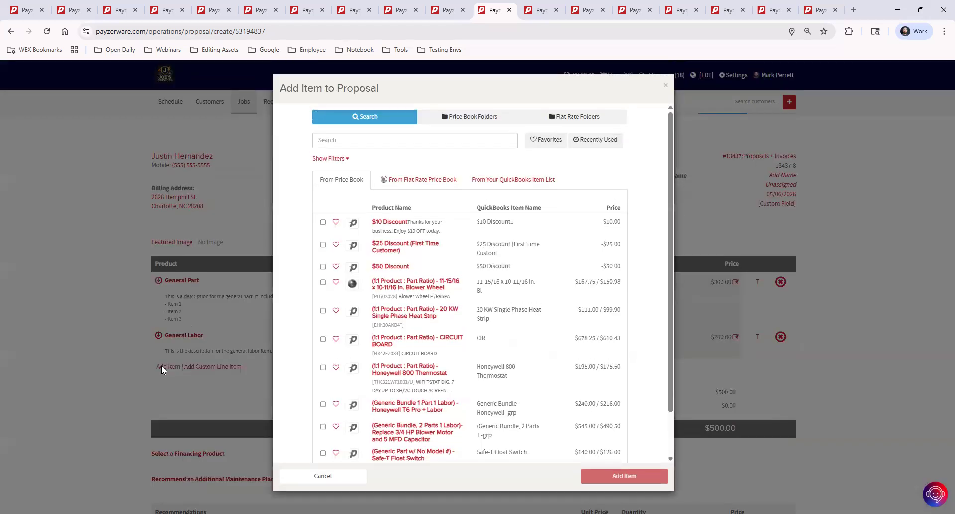
{"action": "left_click", "coordinate": [470, 119]}
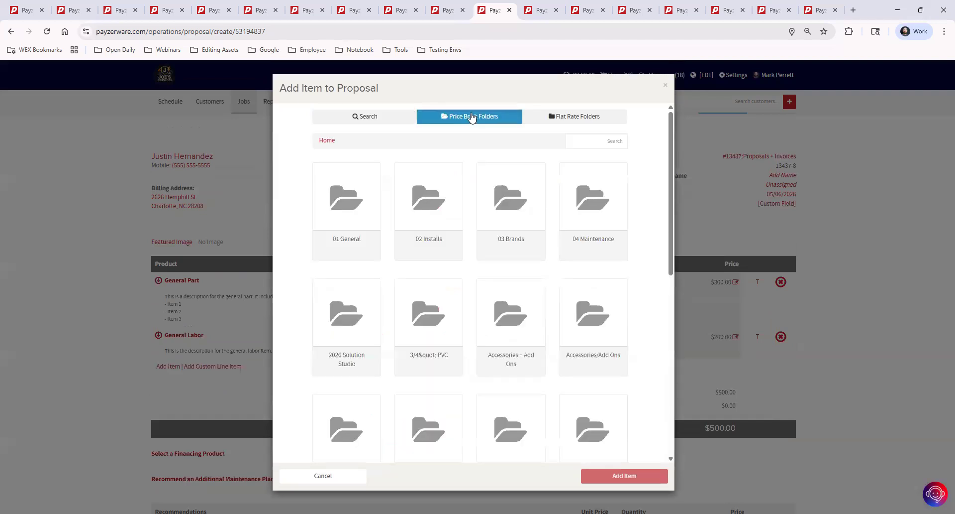
{"action": "scroll", "coordinate": [581, 273], "scroll_direction": "down", "scroll_amount": 10}
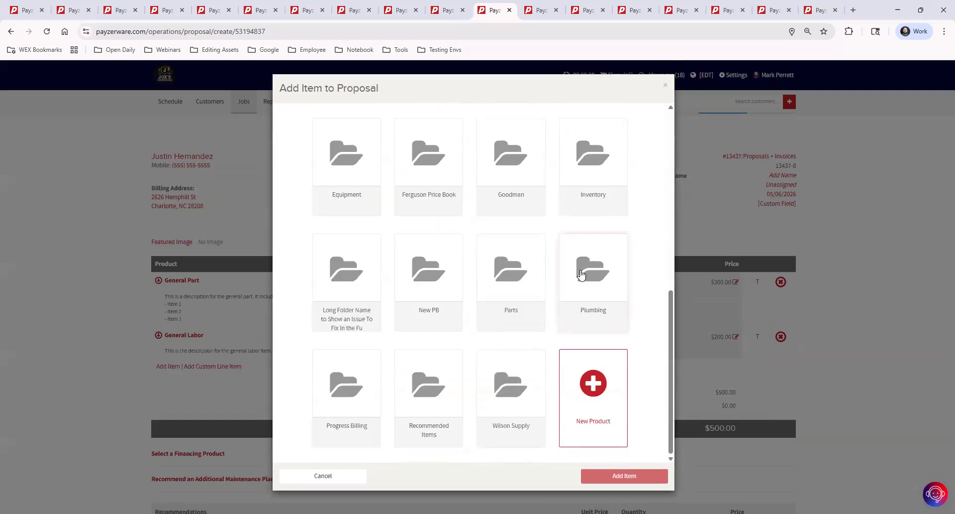
{"action": "left_click", "coordinate": [593, 381]}
{"action": "left_click", "coordinate": [217, 114]}
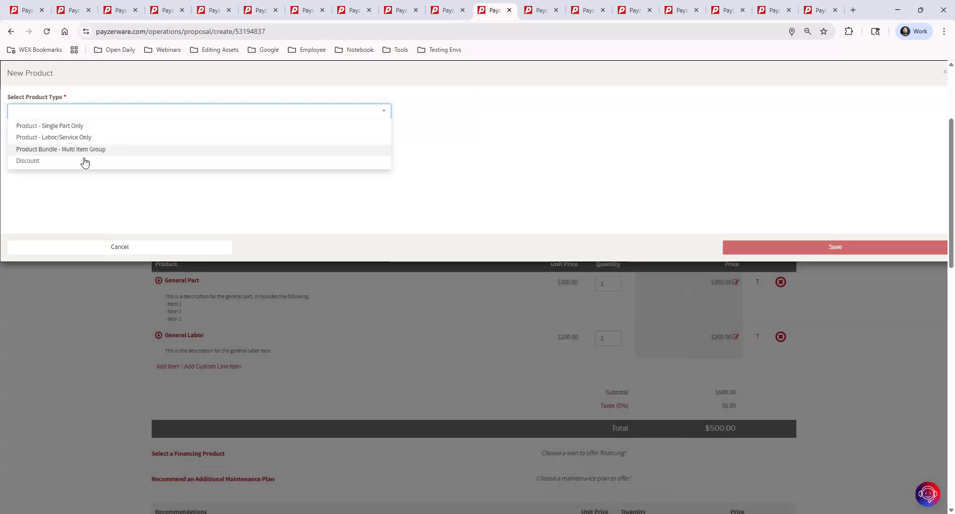
{"action": "left_click", "coordinate": [86, 126]}
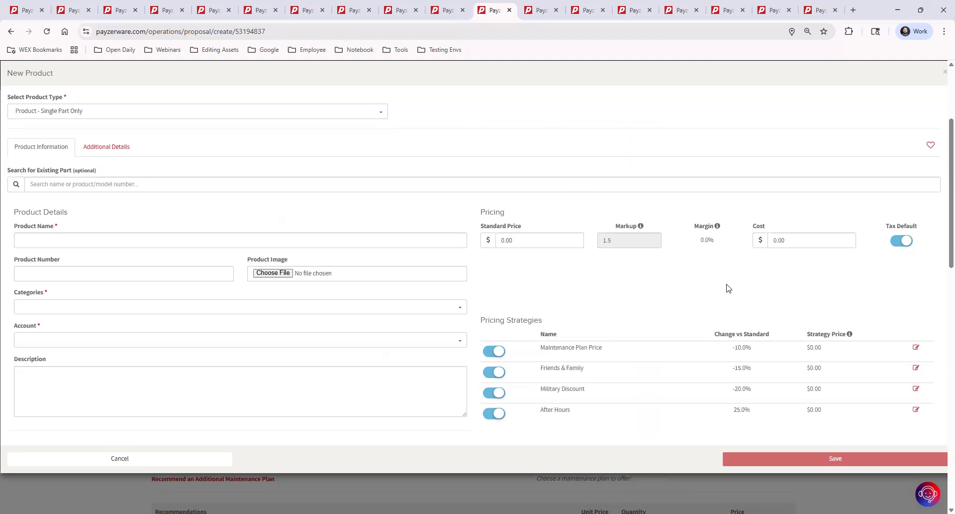
{"action": "left_click", "coordinate": [942, 72]}
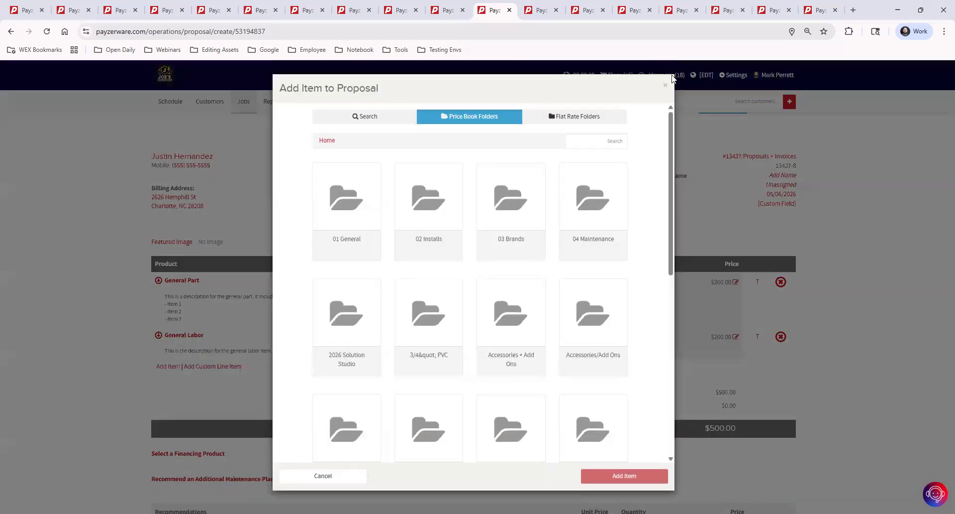
{"action": "left_click", "coordinate": [666, 89]}
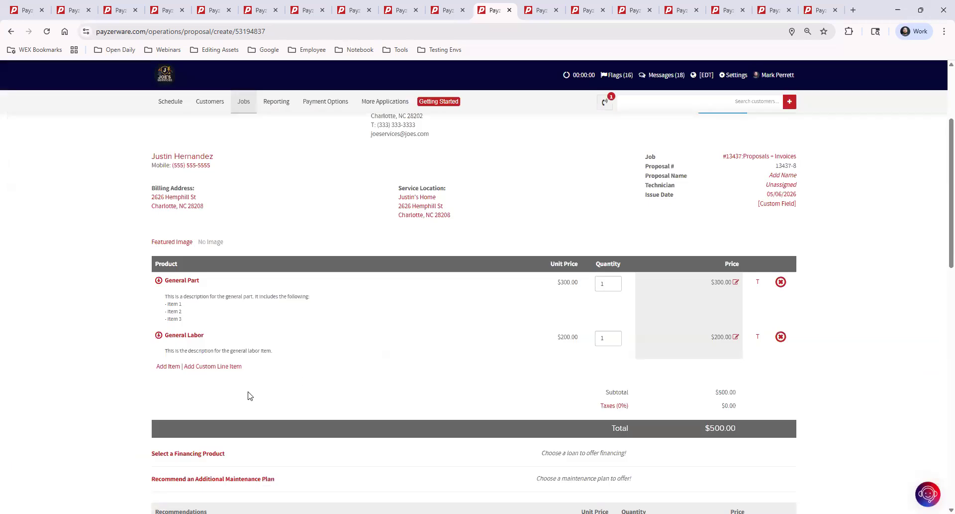
Create a custom line item for the proposal named Duct Tape, exactly as entered
{"action": "left_click", "coordinate": [209, 369]}
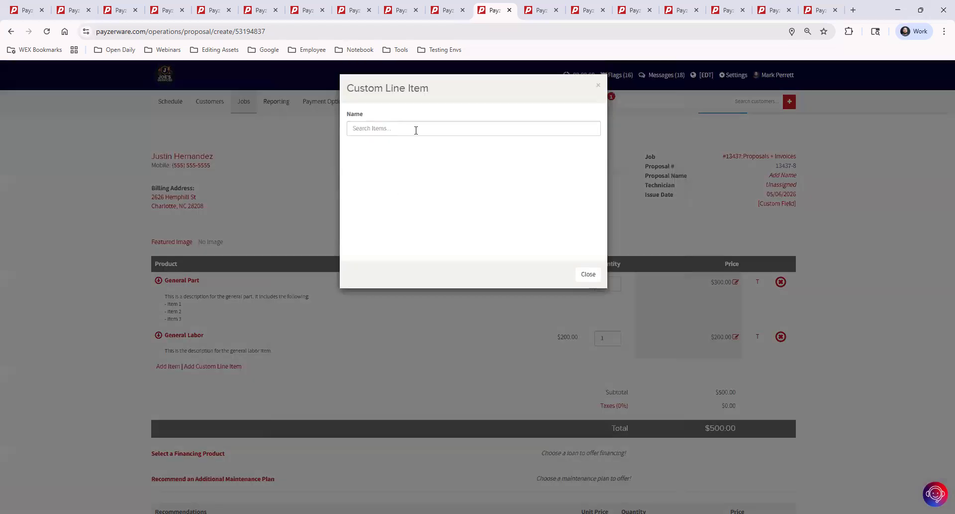
{"action": "left_click", "coordinate": [416, 130]}
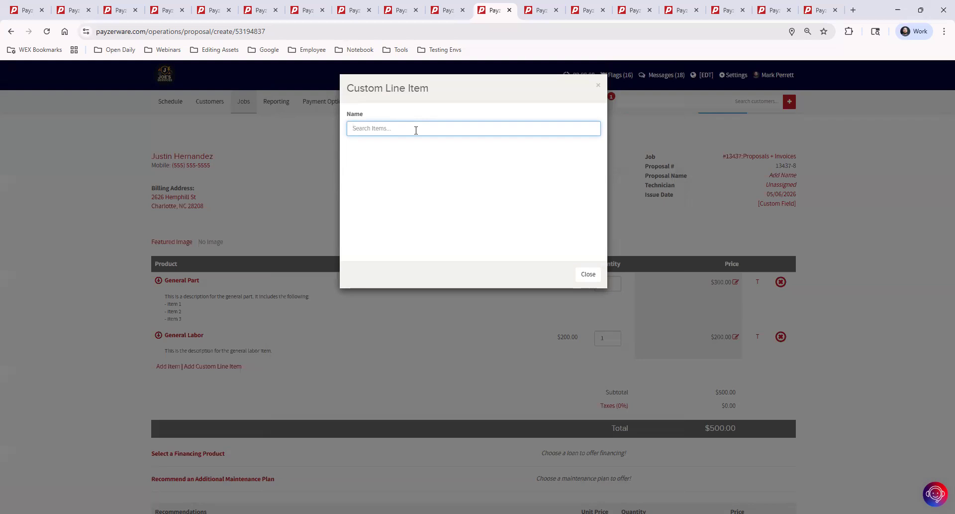
{"action": "type", "text": "Duct Ta"}
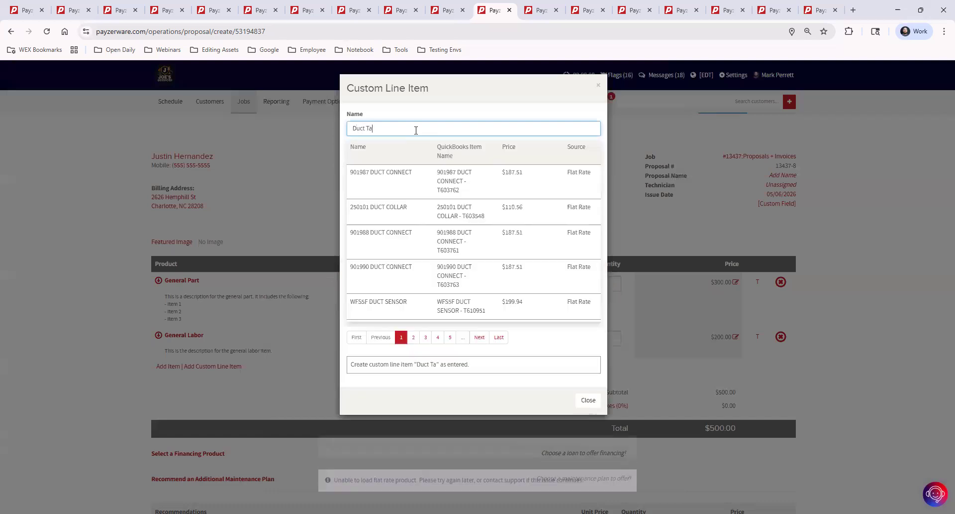
{"action": "type", "text": "pe"}
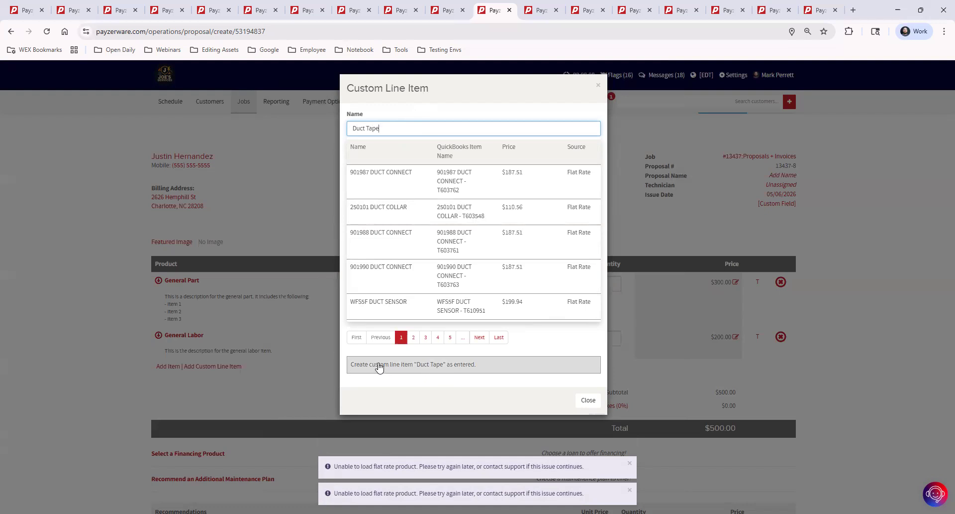
{"action": "left_click", "coordinate": [439, 362]}
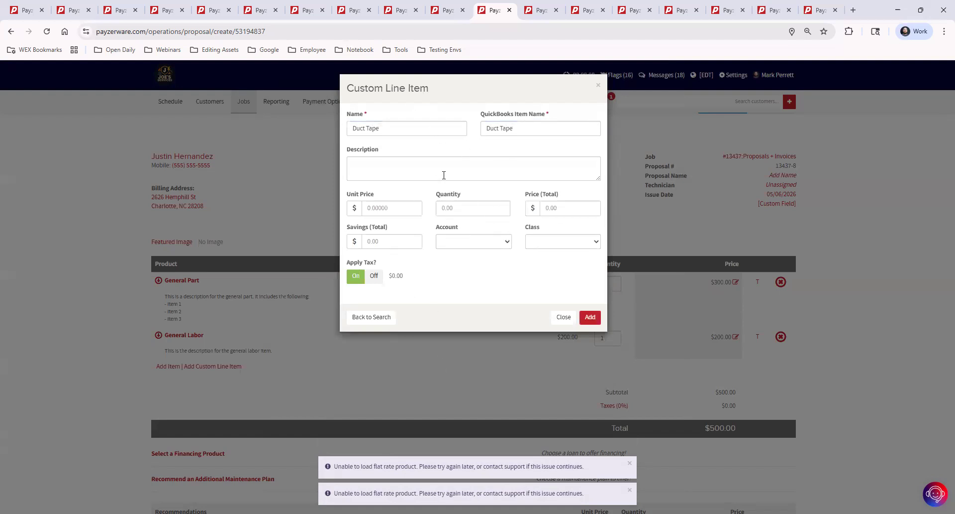
Give the Duct Tape item quantity 1, price $12 and account Income - Job, add it to the proposal and dismiss the notices
{"action": "left_click", "coordinate": [489, 209]}
{"action": "type", "text": "1"}
{"action": "left_click", "coordinate": [527, 210]}
{"action": "type", "text": "12"}
{"action": "left_click", "coordinate": [505, 258]}
{"action": "left_click", "coordinate": [493, 244]}
{"action": "left_click", "coordinate": [490, 277]}
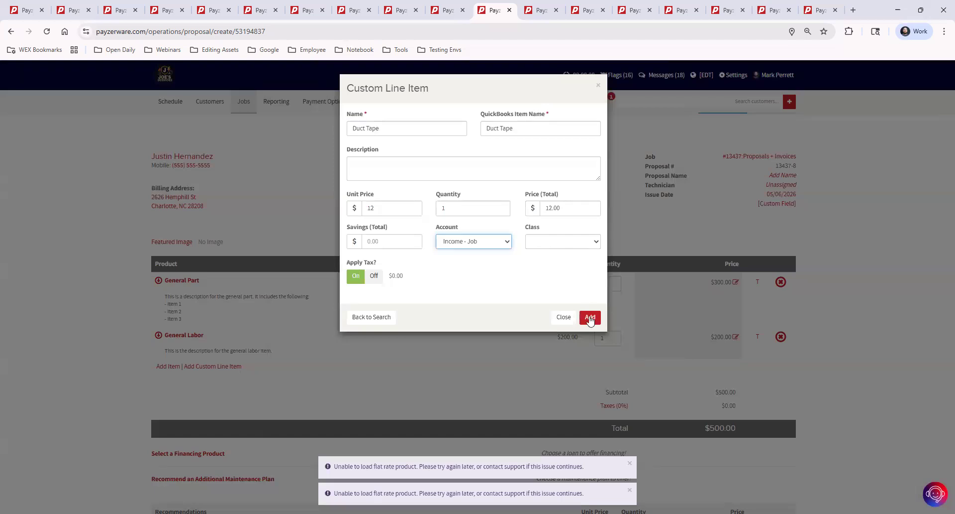
{"action": "left_click", "coordinate": [589, 319]}
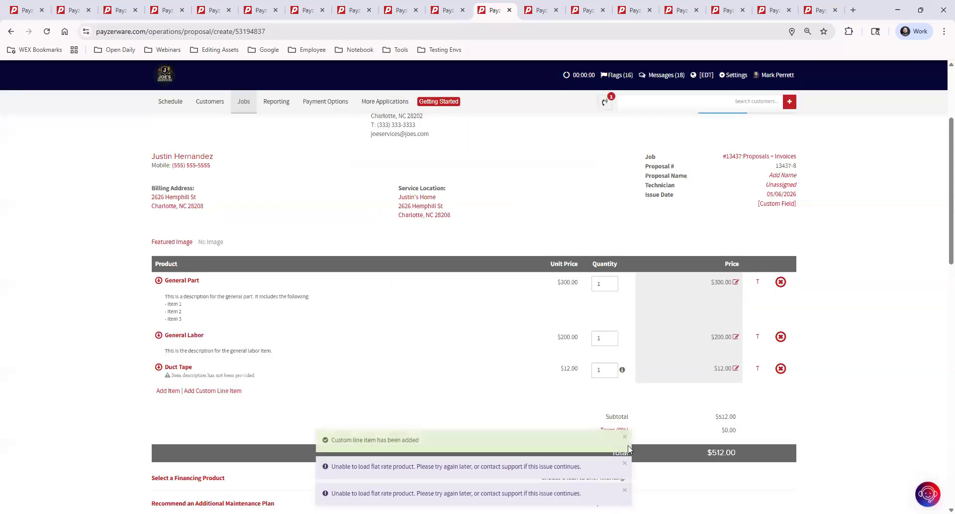
{"action": "left_click", "coordinate": [625, 462]}
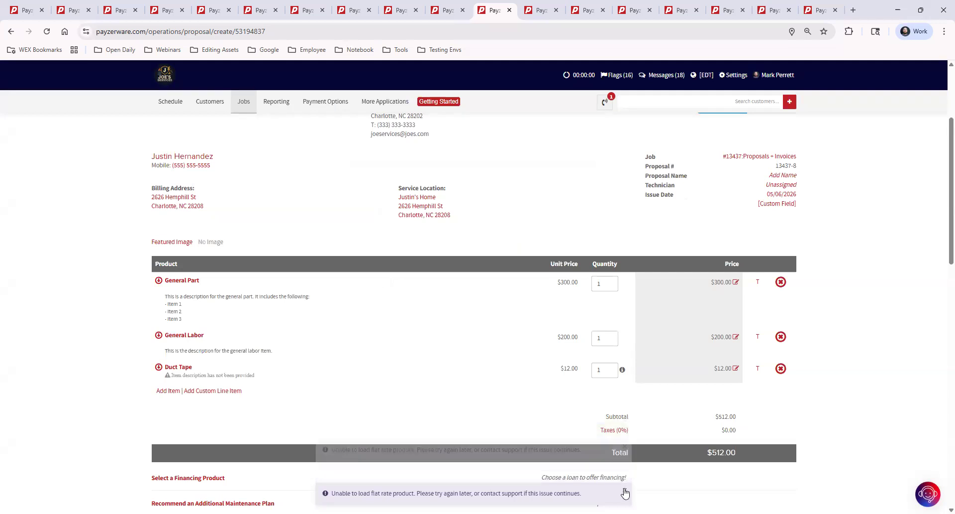
{"action": "left_click", "coordinate": [625, 489]}
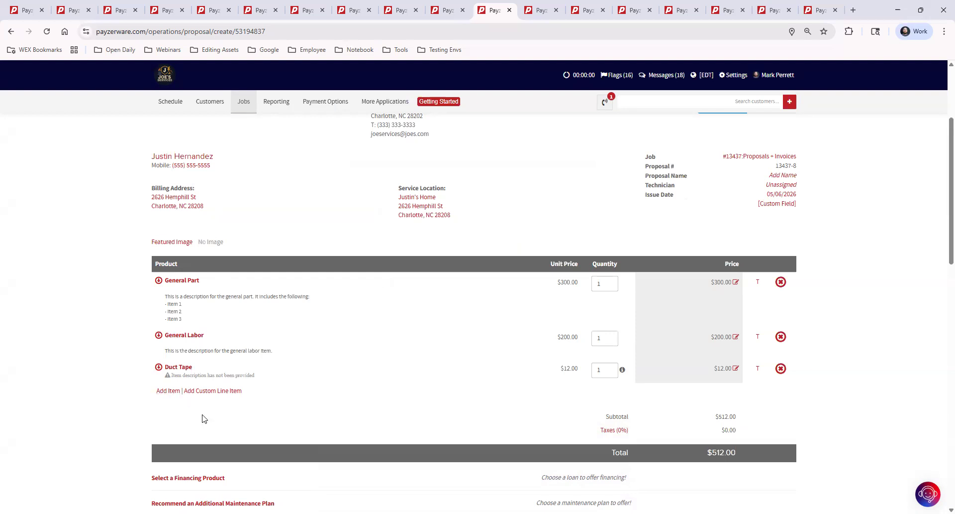
Look through the Price Book folders available for adding proposal items down to New Product, and close without adding anything
{"action": "left_click", "coordinate": [160, 390]}
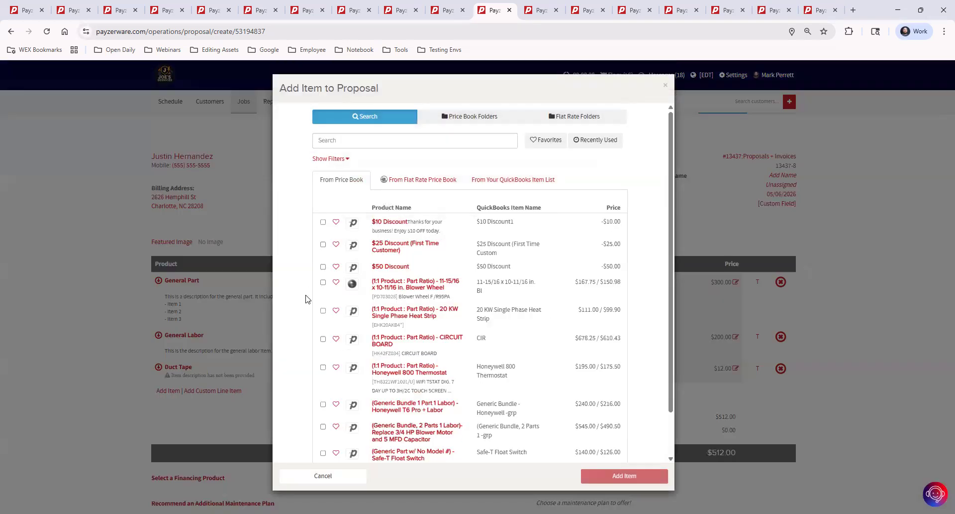
{"action": "left_click", "coordinate": [454, 117]}
{"action": "scroll", "coordinate": [527, 365], "scroll_direction": "down", "scroll_amount": 7}
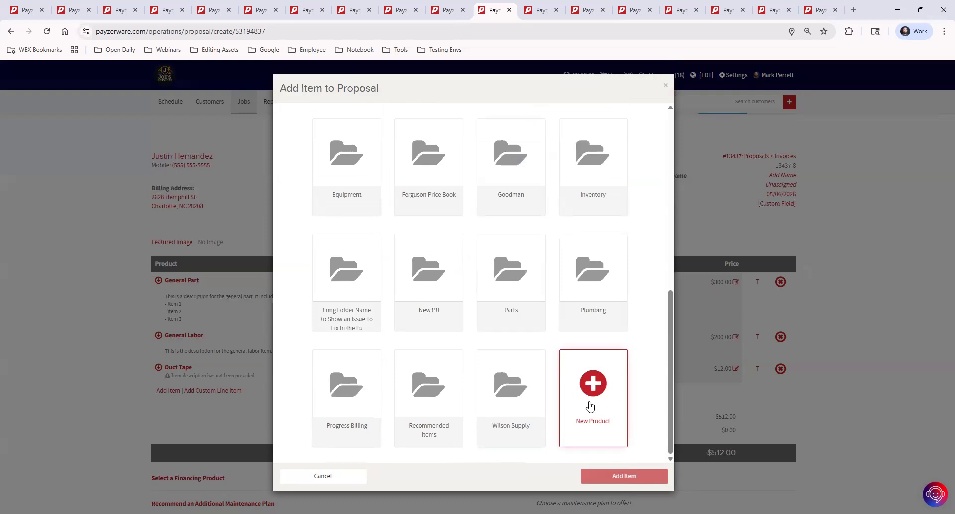
{"action": "left_click", "coordinate": [665, 87]}
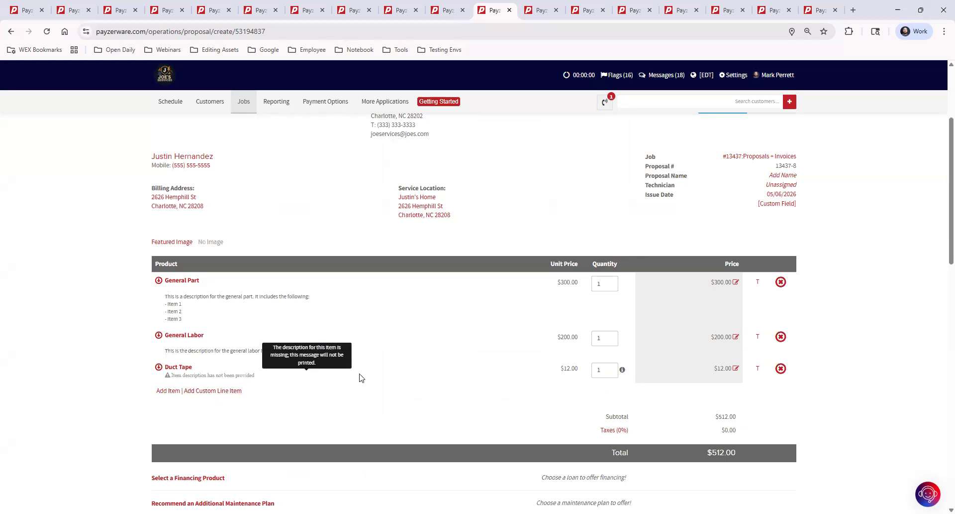
Search the Price Book for "filter" and add only Filter Replacement as a recommended item on the proposal
{"action": "scroll", "coordinate": [362, 401], "scroll_direction": "down", "scroll_amount": 3}
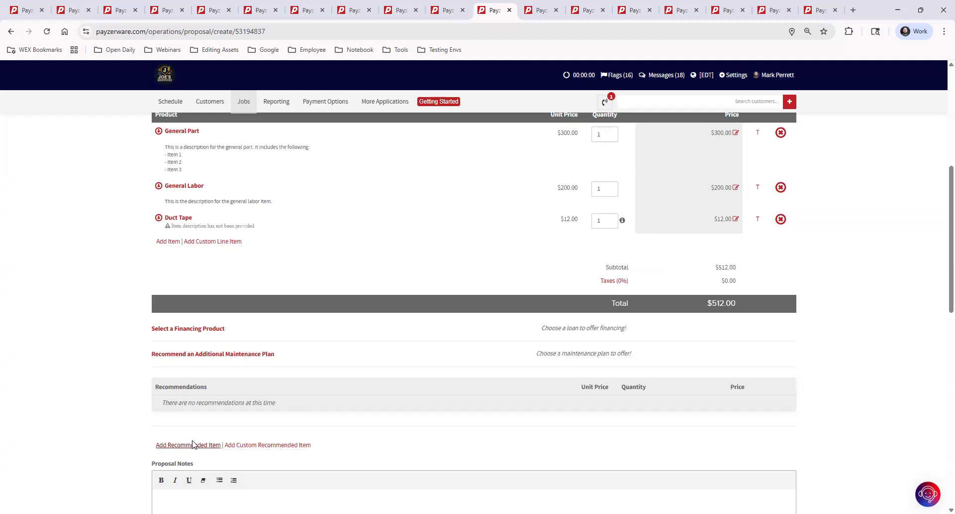
{"action": "left_click", "coordinate": [198, 445]}
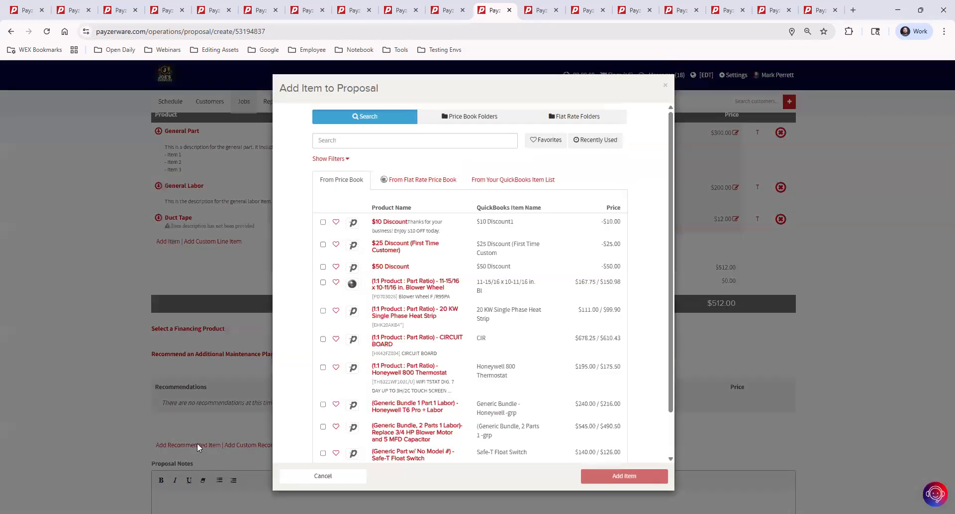
{"action": "left_click", "coordinate": [382, 145]}
{"action": "type", "text": "filte"}
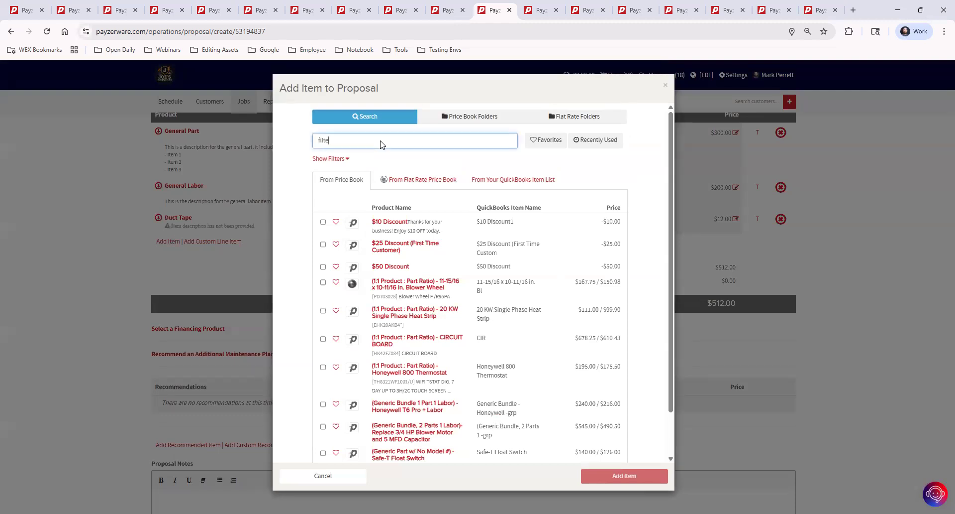
{"action": "type", "text": "r"}
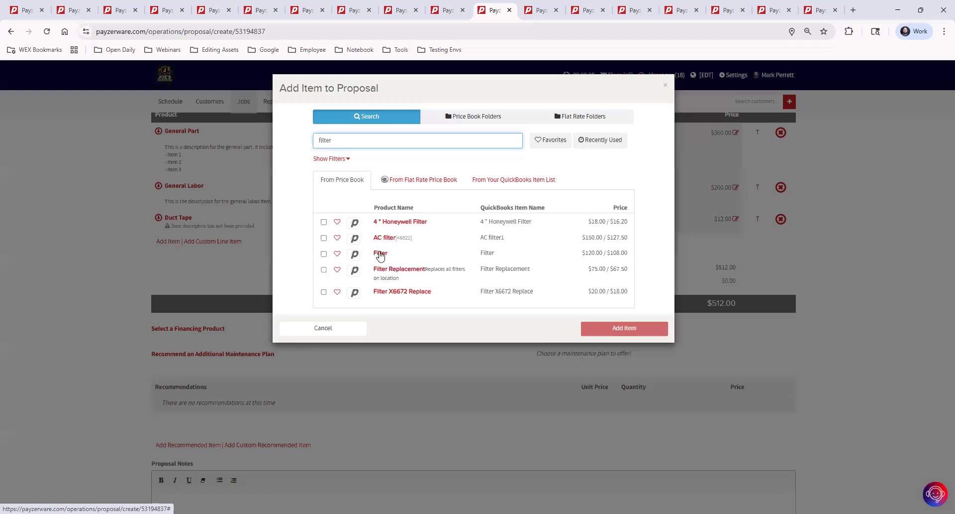
{"action": "left_click", "coordinate": [380, 254]}
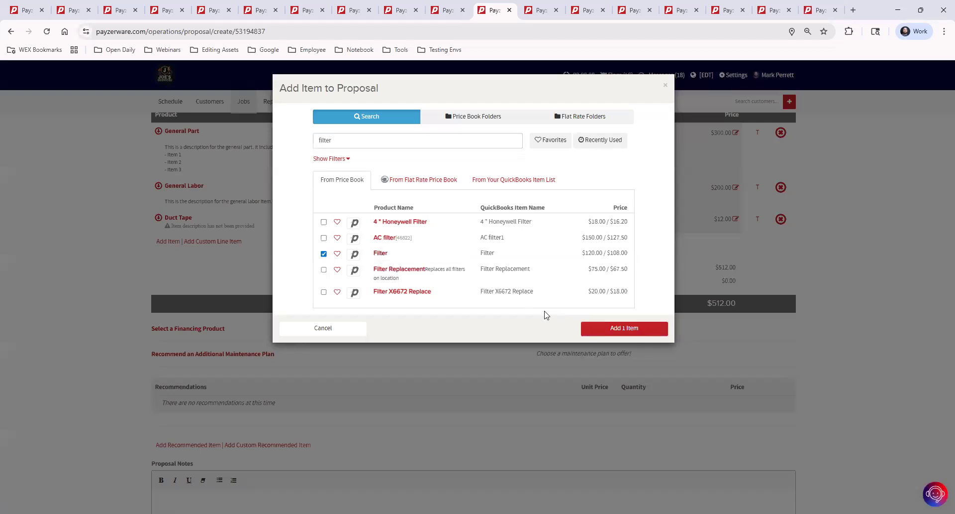
{"action": "left_click", "coordinate": [408, 271]}
{"action": "left_click", "coordinate": [324, 253]}
{"action": "left_click", "coordinate": [631, 329]}
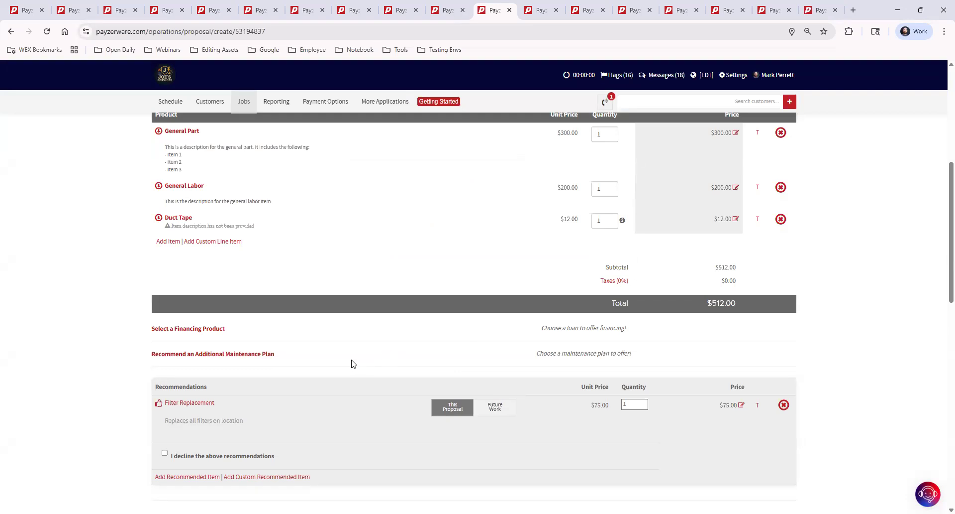
Accept the Filter Replacement recommendation into the proposal's products, and return it to the recommendations
{"action": "left_click", "coordinate": [159, 404]}
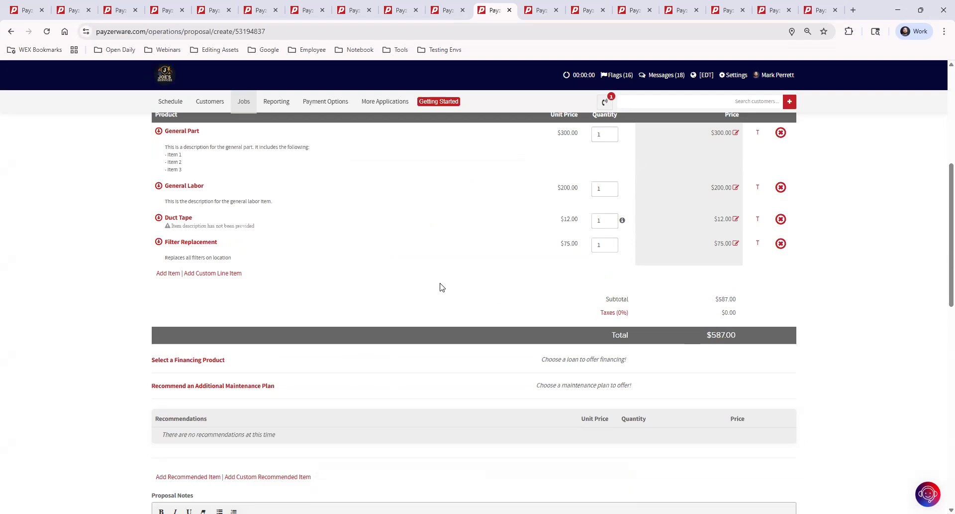
{"action": "left_click", "coordinate": [158, 242]}
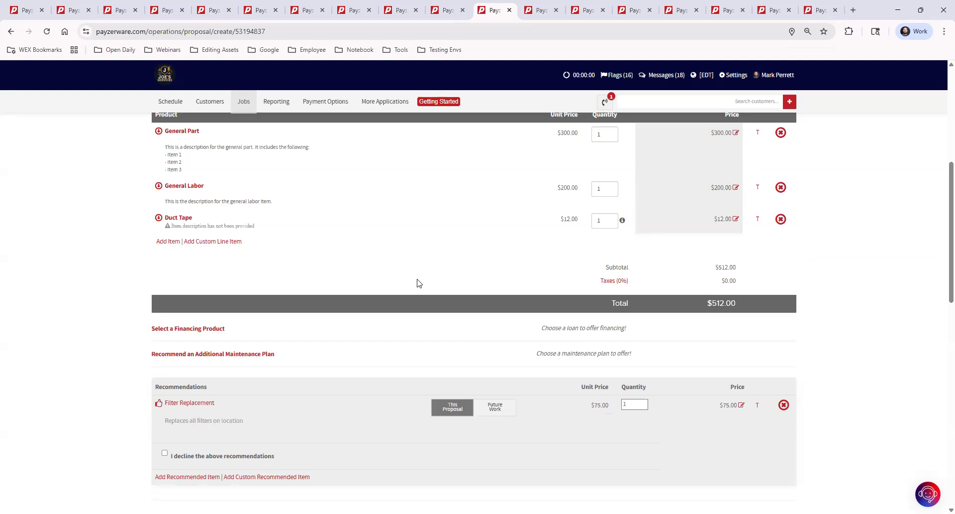
Enter "Thanks for your business!" in the proposal notes
{"action": "scroll", "coordinate": [419, 293], "scroll_direction": "down", "scroll_amount": 2}
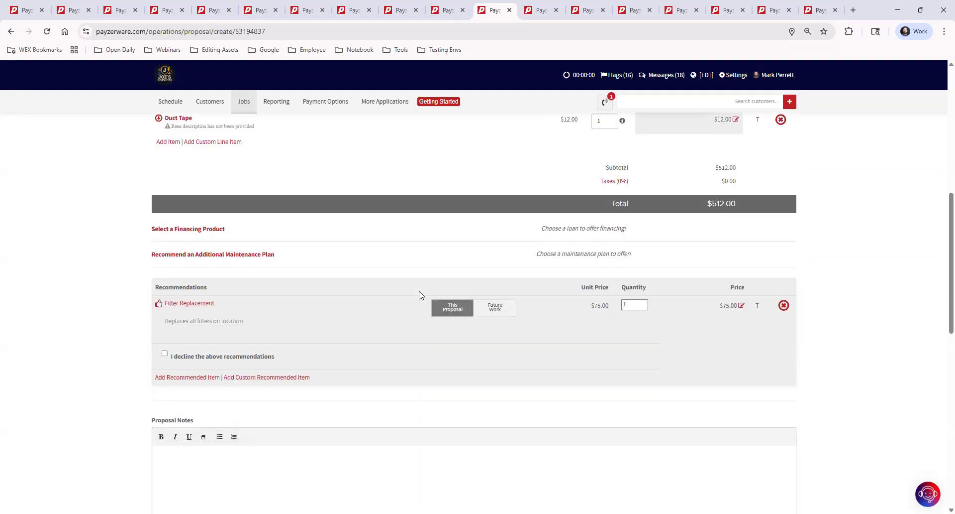
{"action": "scroll", "coordinate": [419, 295], "scroll_direction": "down", "scroll_amount": 4}
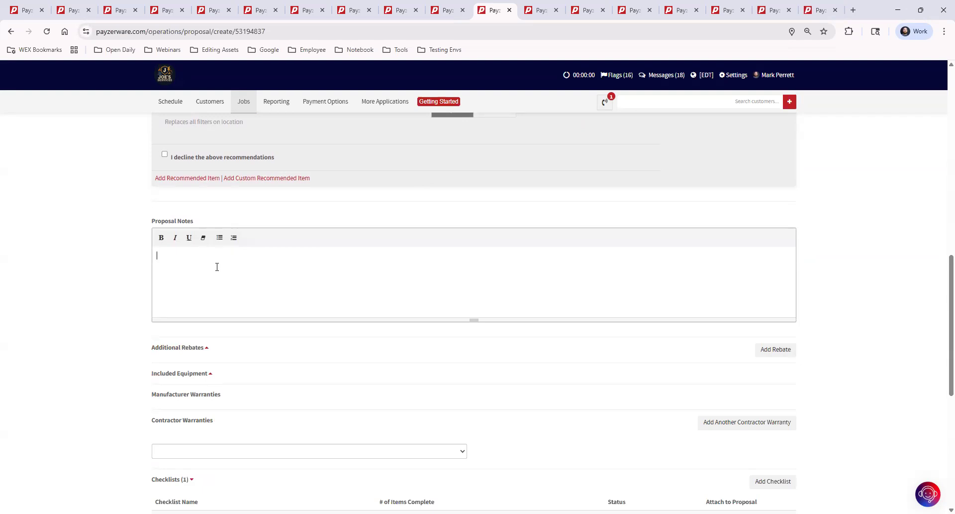
{"action": "type", "text": "hanks for your business!"}
Present the proposal in its customer view and accept the Filter Replacement recommendation there
{"action": "scroll", "coordinate": [493, 360], "scroll_direction": "down", "scroll_amount": 4}
{"action": "scroll", "coordinate": [545, 353], "scroll_direction": "down", "scroll_amount": 3}
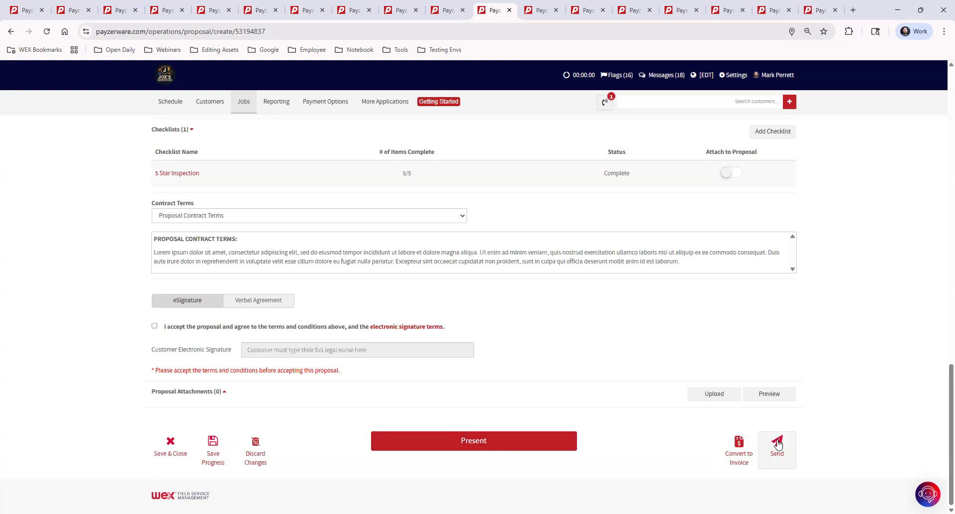
{"action": "left_click", "coordinate": [522, 442]}
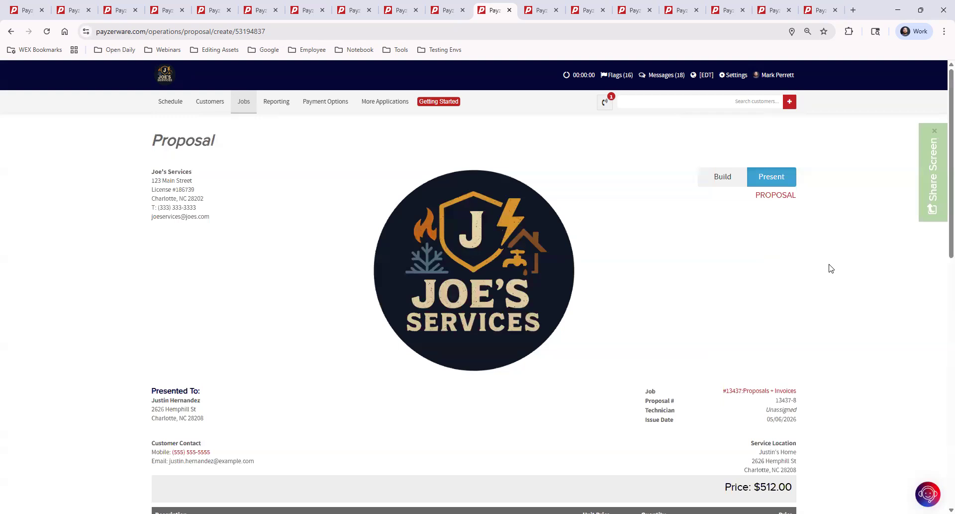
{"action": "scroll", "coordinate": [835, 269], "scroll_direction": "down", "scroll_amount": 5}
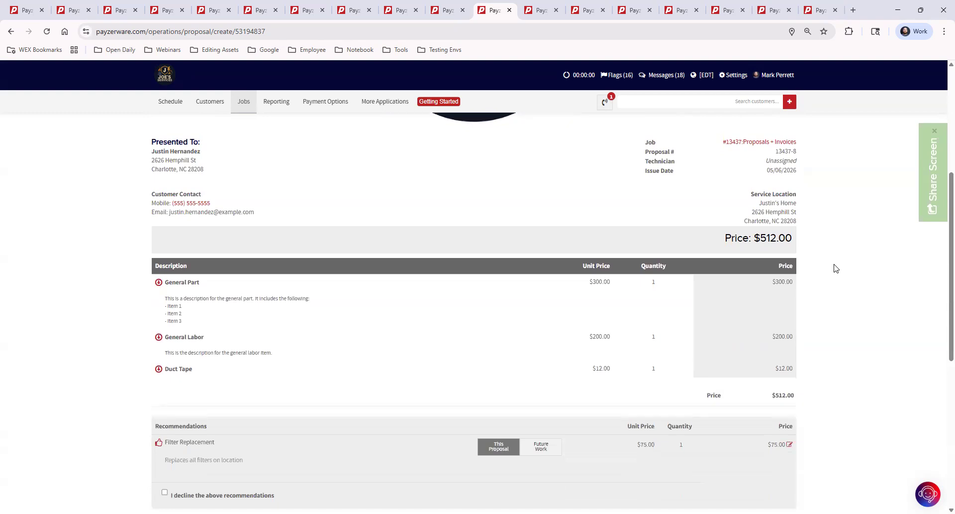
{"action": "scroll", "coordinate": [835, 269], "scroll_direction": "down", "scroll_amount": 2}
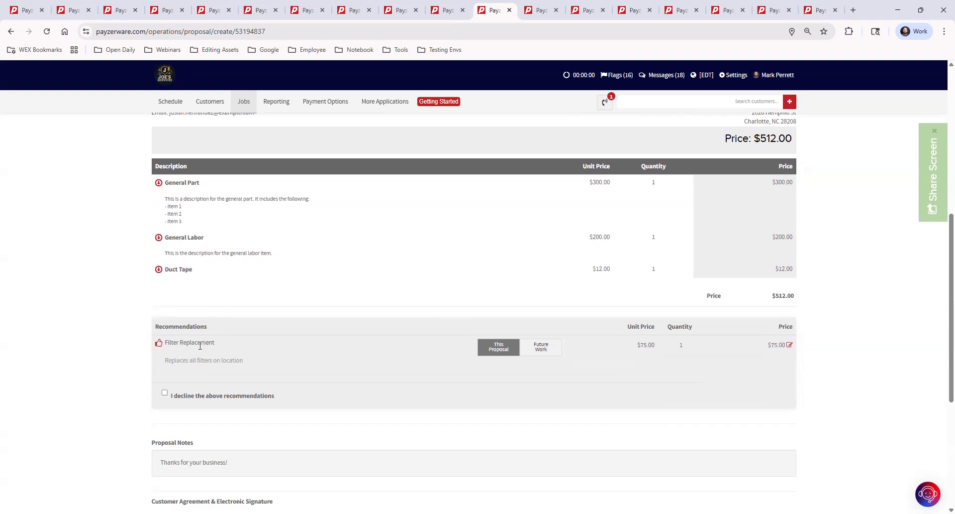
{"action": "left_click", "coordinate": [158, 342]}
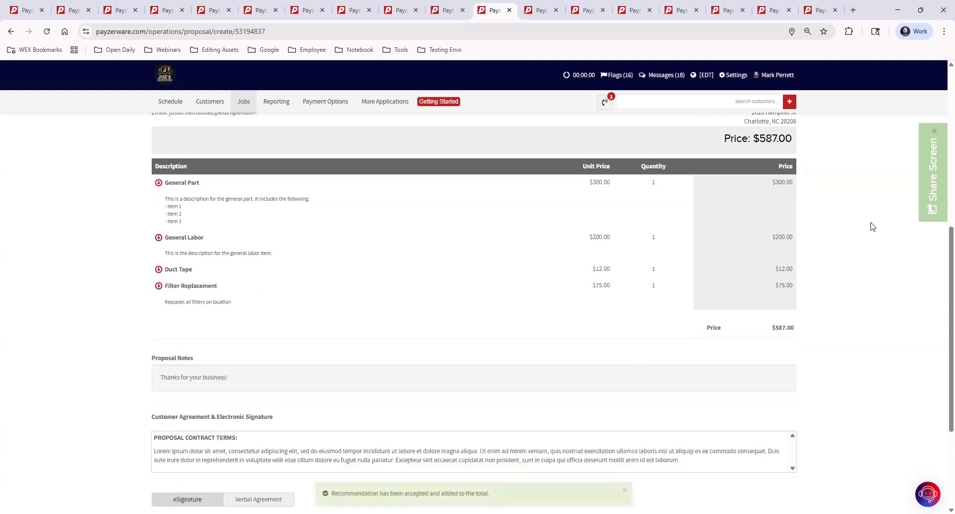
Agree to the terms and conditions, enter the customer's full name as electronic signature, and accept the proposal
{"action": "scroll", "coordinate": [921, 360], "scroll_direction": "up", "scroll_amount": 8}
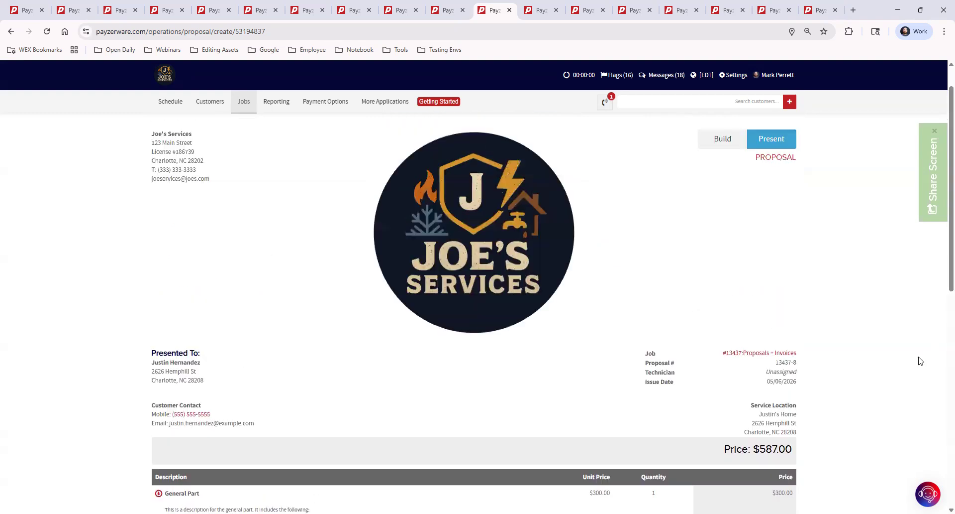
{"action": "scroll", "coordinate": [924, 361], "scroll_direction": "down", "scroll_amount": 9}
{"action": "scroll", "coordinate": [923, 360], "scroll_direction": "down", "scroll_amount": 1}
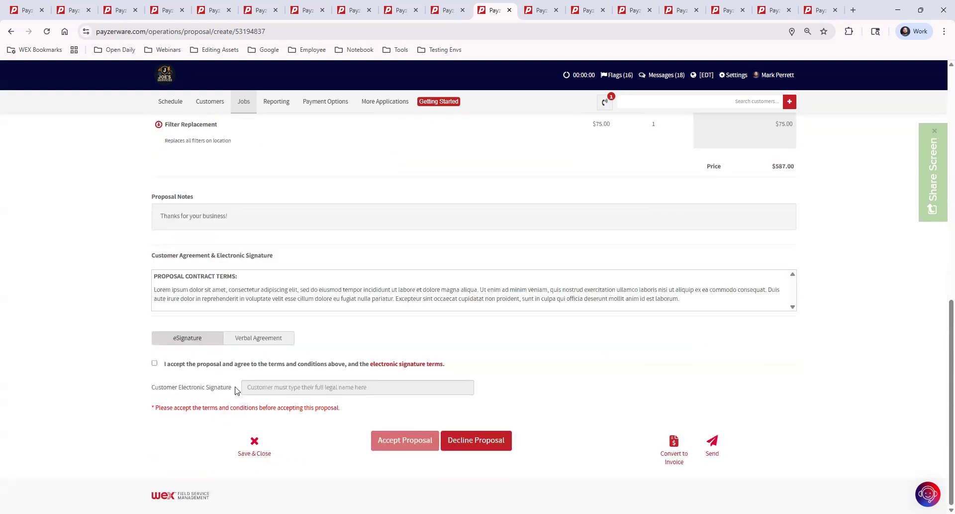
{"action": "left_click", "coordinate": [155, 364]}
{"action": "left_click", "coordinate": [299, 387]}
{"action": "left_click", "coordinate": [314, 411]}
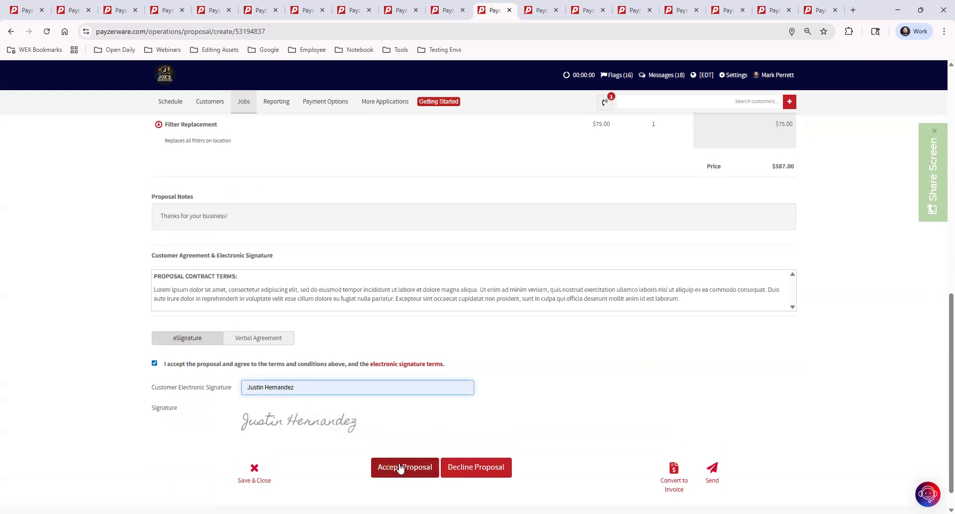
{"action": "left_click", "coordinate": [401, 468]}
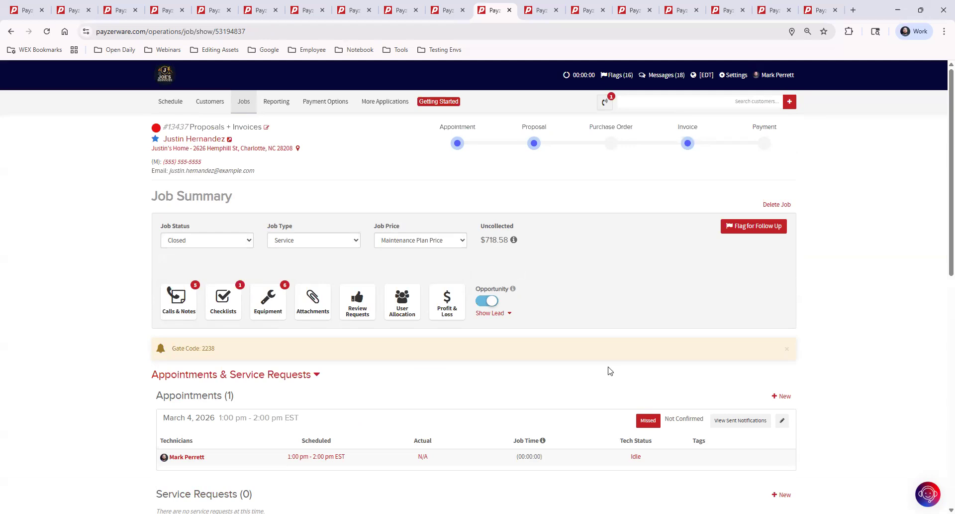
Convert the signed proposal on the job to an invoice for the total proposal amount
{"action": "scroll", "coordinate": [611, 376], "scroll_direction": "down", "scroll_amount": 6}
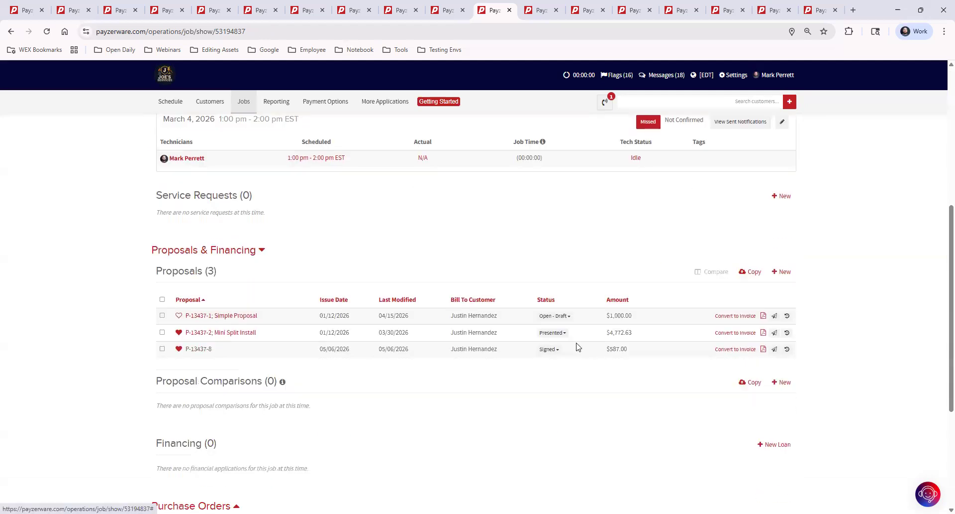
{"action": "left_click_drag", "start_coordinate": [190, 350], "coordinate": [219, 351]}
{"action": "left_click", "coordinate": [476, 383]}
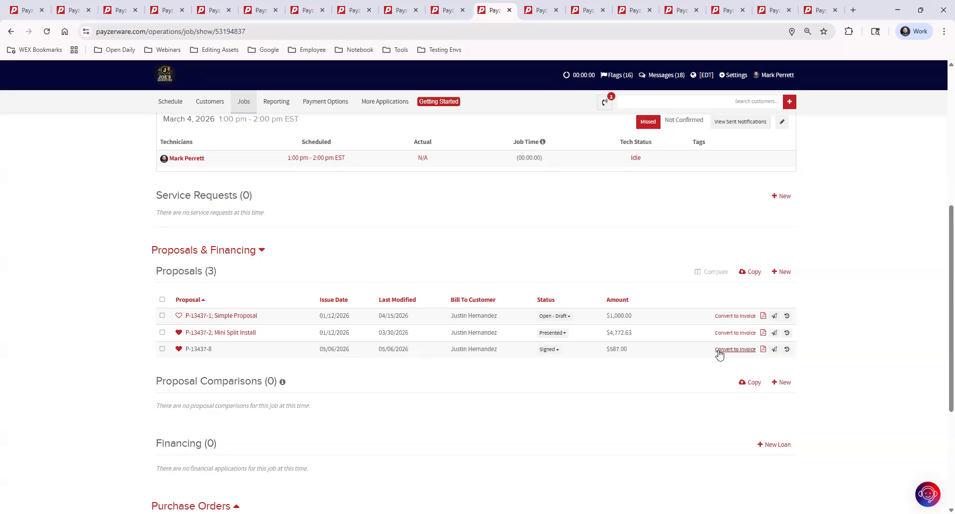
{"action": "left_click", "coordinate": [745, 348]}
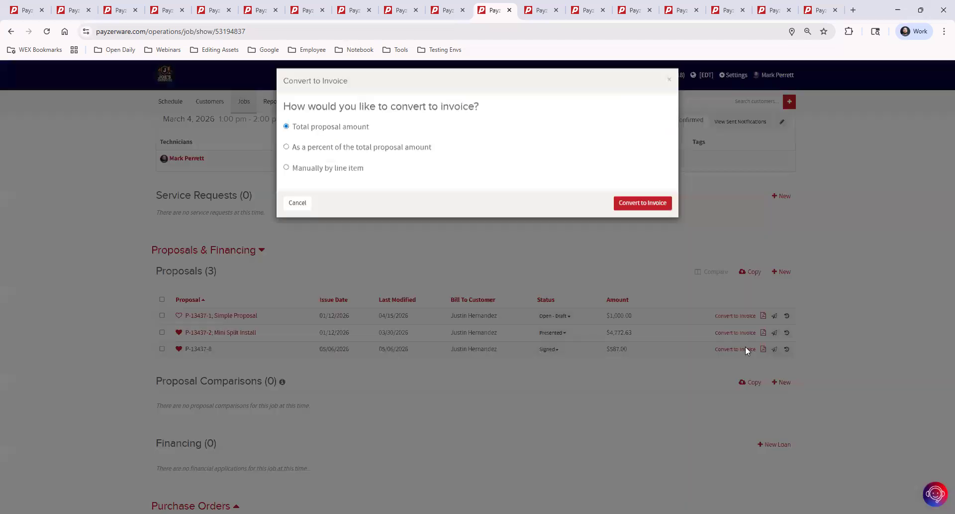
{"action": "left_click", "coordinate": [287, 153]}
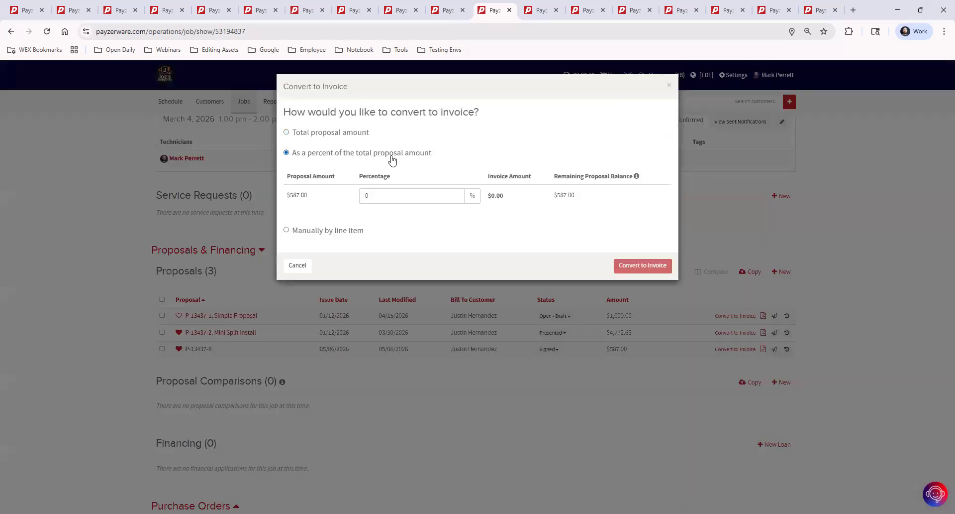
{"action": "left_click", "coordinate": [288, 133]}
{"action": "left_click", "coordinate": [287, 132]}
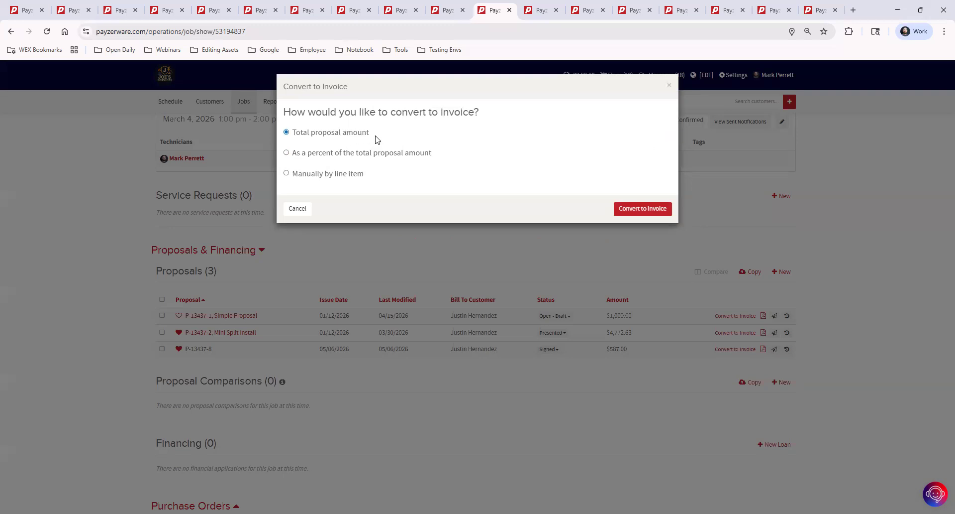
{"action": "left_click", "coordinate": [637, 209]}
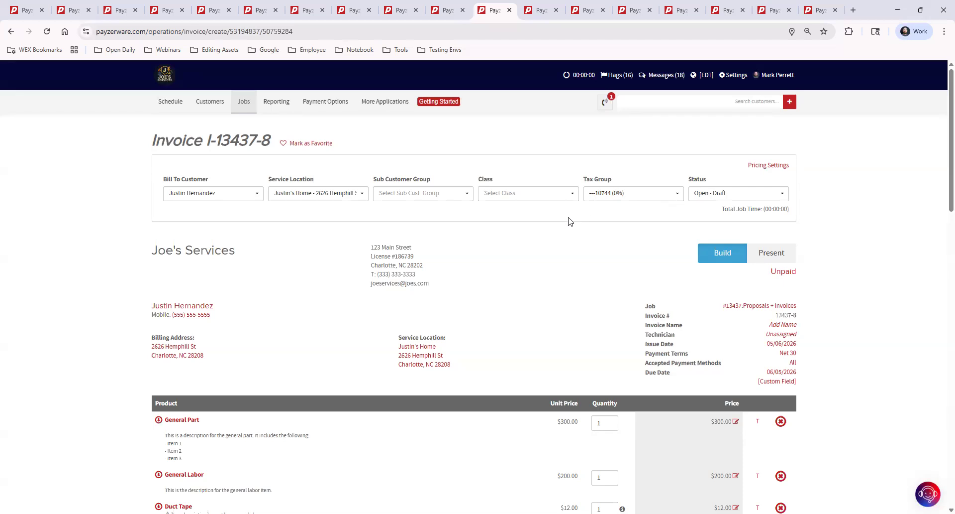
Review the new invoice from its line items to its contract terms, including the editable details of the General Part item
{"action": "scroll", "coordinate": [570, 221], "scroll_direction": "down", "scroll_amount": 3}
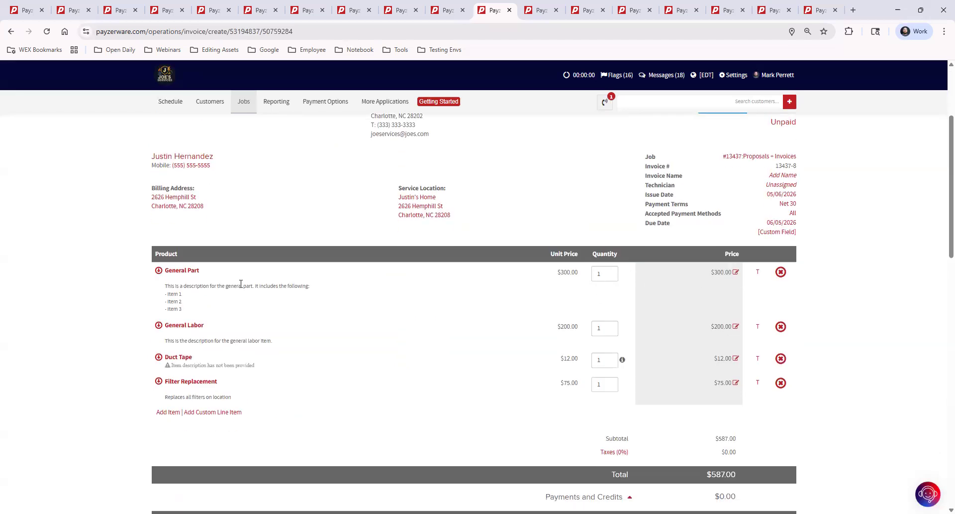
{"action": "left_click", "coordinate": [193, 271]}
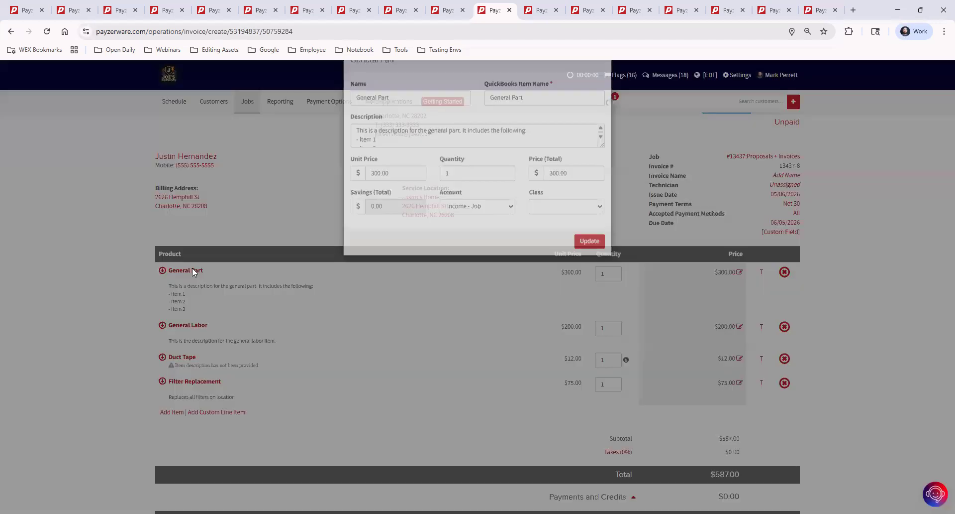
{"action": "left_click_drag", "start_coordinate": [603, 170], "coordinate": [604, 244]}
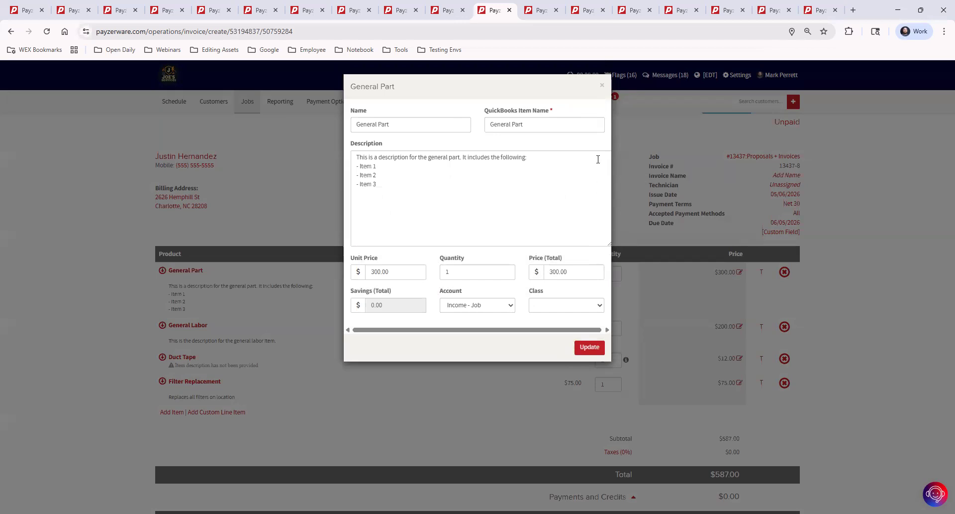
{"action": "left_click", "coordinate": [602, 86]}
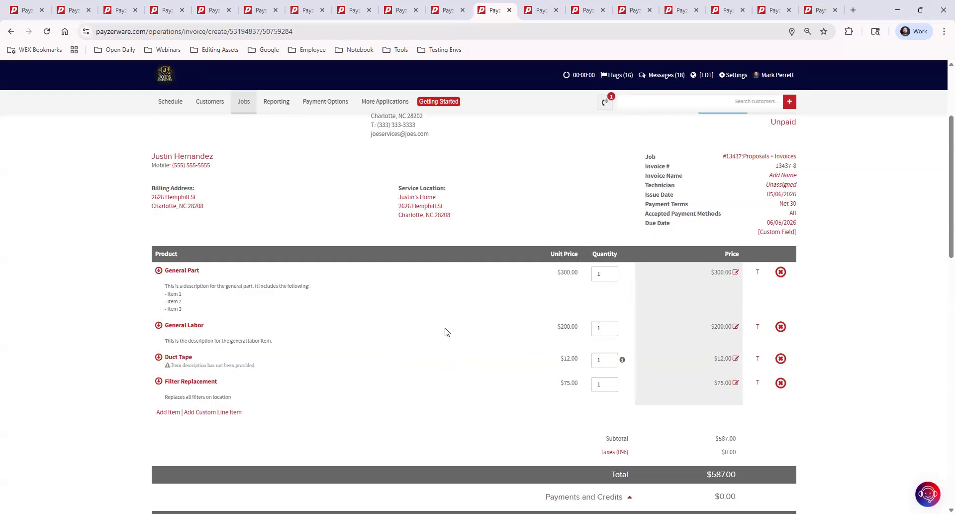
{"action": "scroll", "coordinate": [446, 327], "scroll_direction": "down", "scroll_amount": 7}
{"action": "scroll", "coordinate": [447, 332], "scroll_direction": "down", "scroll_amount": 9}
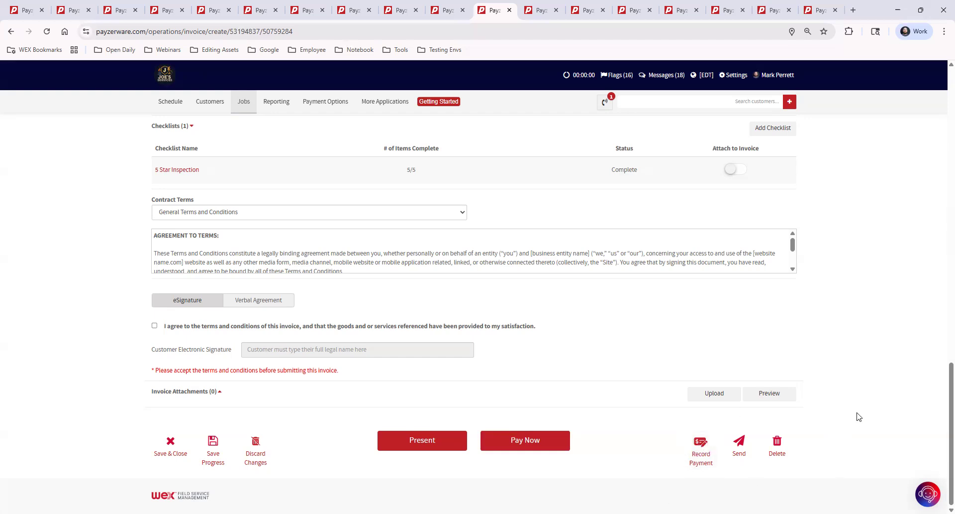
{"action": "scroll", "coordinate": [861, 418], "scroll_direction": "up", "scroll_amount": 15}
{"action": "scroll", "coordinate": [862, 416], "scroll_direction": "down", "scroll_amount": 15}
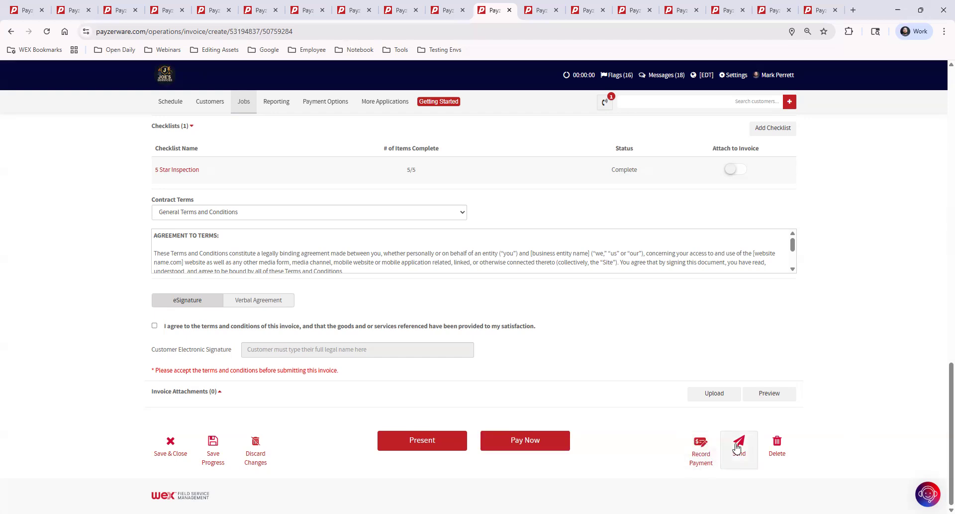
Open the invoice's send form, switch the delivery method to Email, and close the form without sending
{"action": "left_click", "coordinate": [739, 445]}
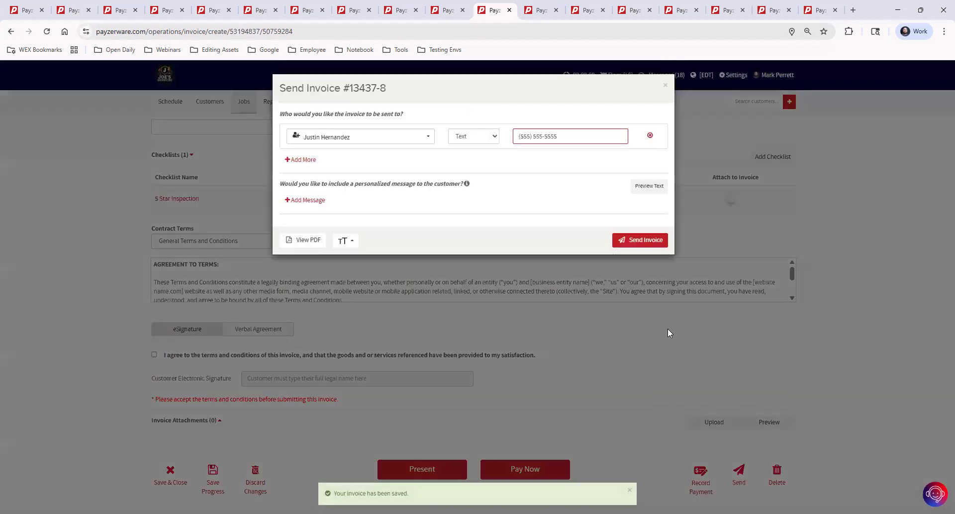
{"action": "left_click", "coordinate": [470, 138]}
{"action": "left_click", "coordinate": [472, 149]}
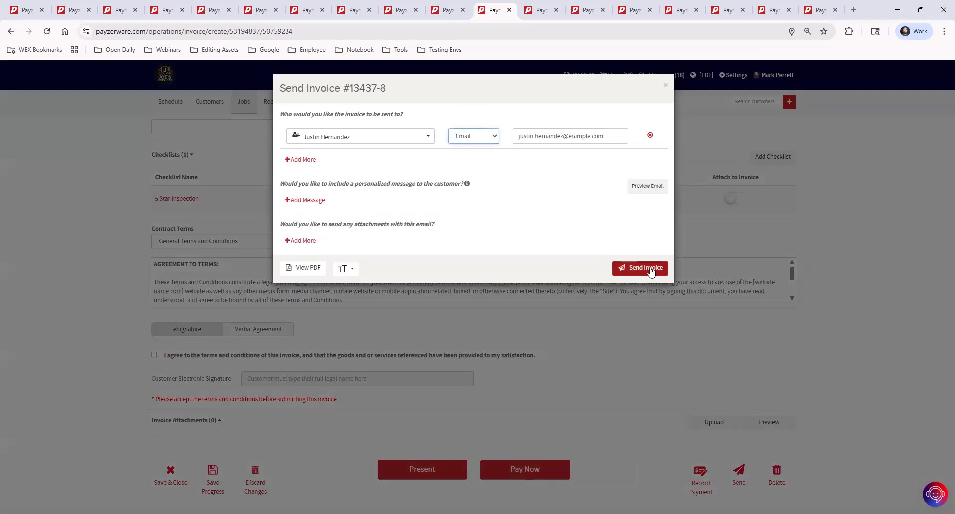
{"action": "left_click", "coordinate": [666, 86]}
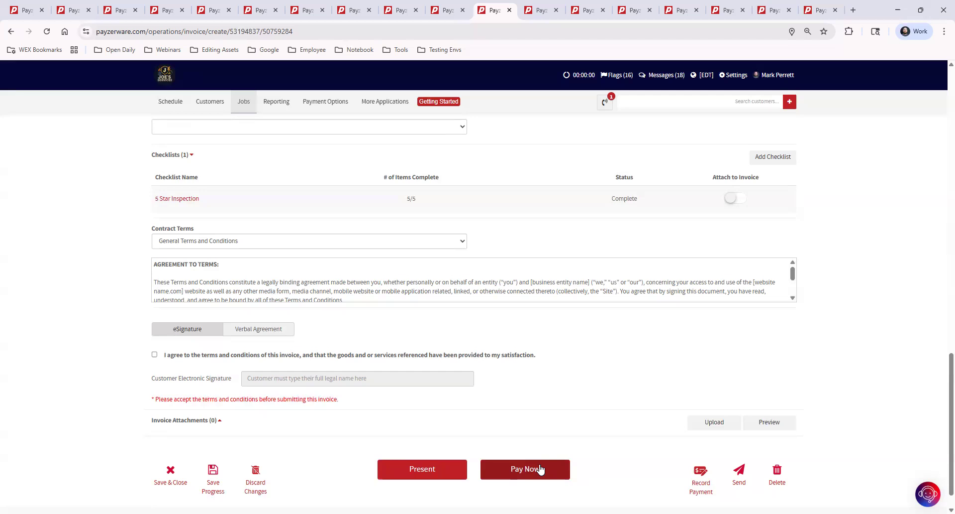
Record a cash payment of $587.00 received 05/06/2026 against the new invoice, proceeding without the customer's electronic signature
{"action": "left_click", "coordinate": [699, 472]}
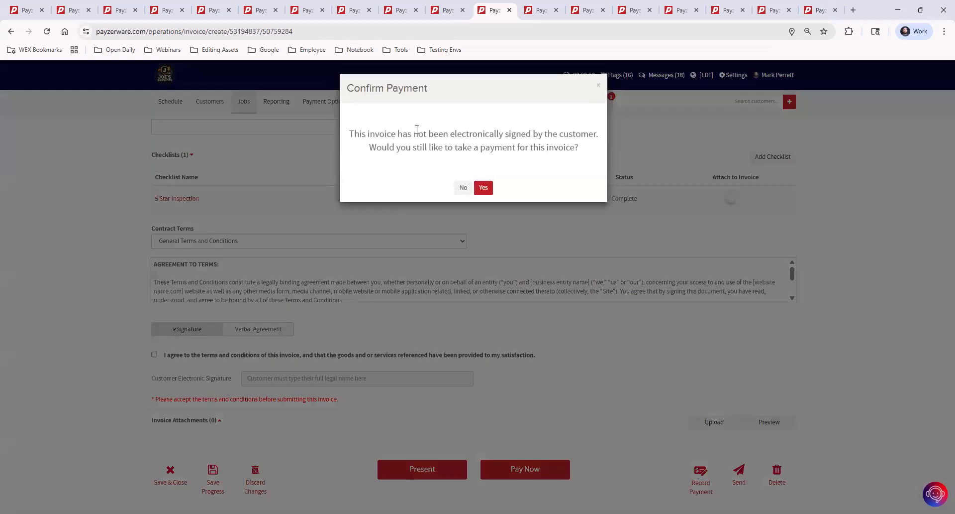
{"action": "left_click", "coordinate": [489, 187]}
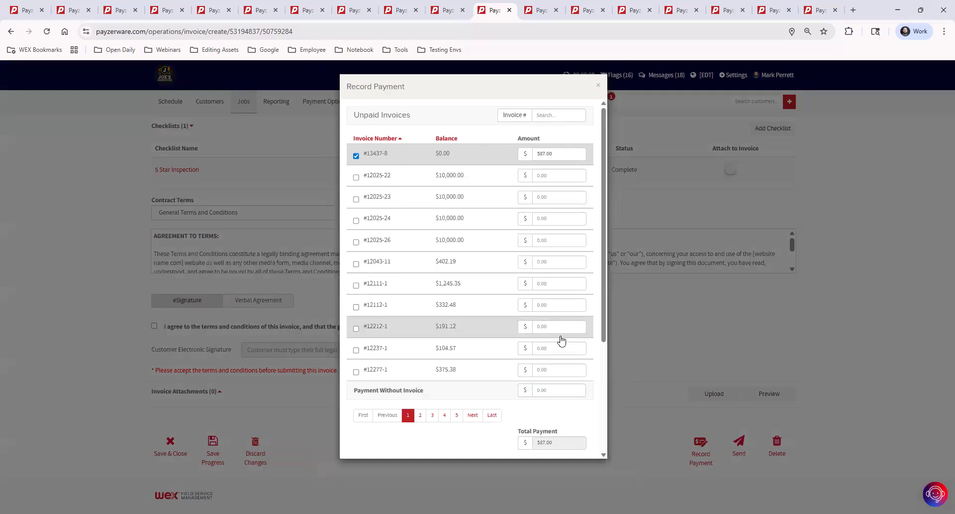
{"action": "scroll", "coordinate": [563, 333], "scroll_direction": "down", "scroll_amount": 2}
{"action": "scroll", "coordinate": [563, 333], "scroll_direction": "down", "scroll_amount": 2}
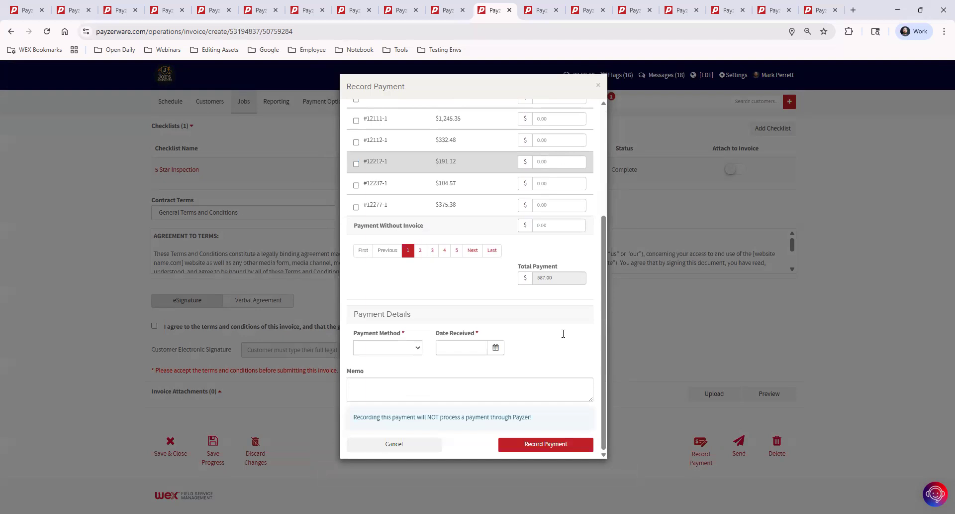
{"action": "left_click", "coordinate": [373, 349]}
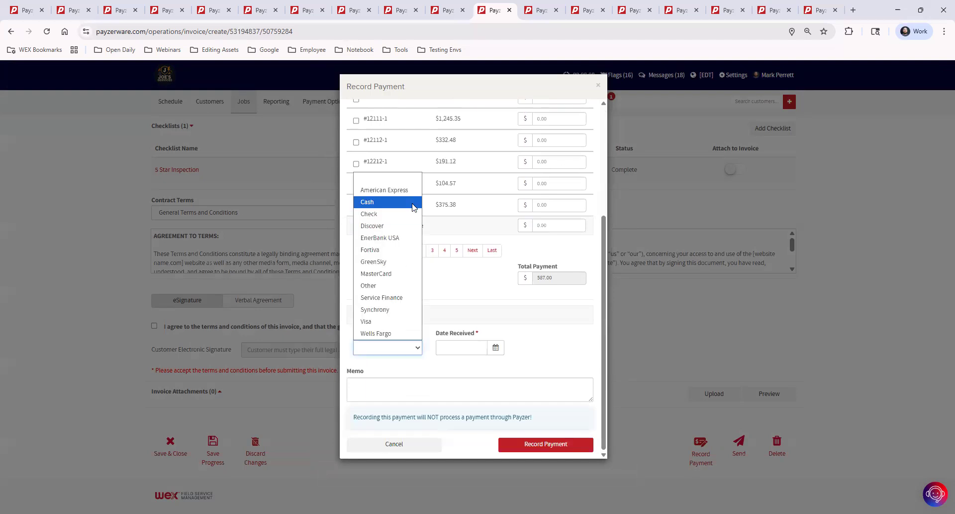
{"action": "left_click", "coordinate": [470, 347]}
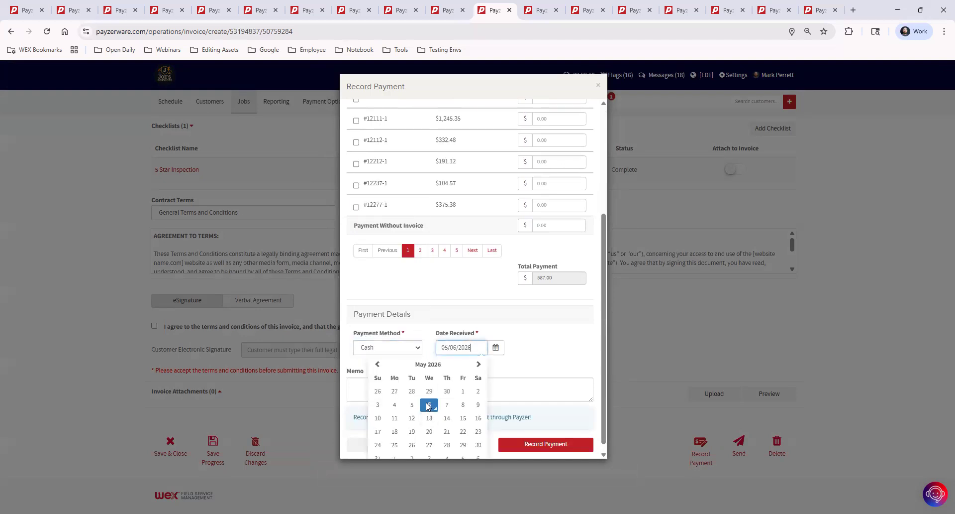
{"action": "left_click", "coordinate": [429, 404]}
{"action": "left_click", "coordinate": [537, 445]}
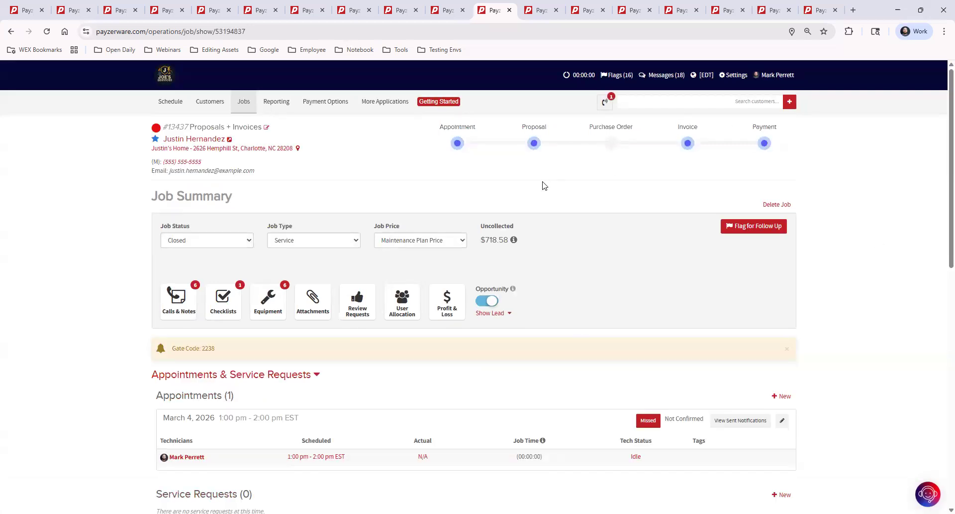
Check the new invoice's status and payment status on the job, and read through its PDF
{"action": "scroll", "coordinate": [544, 240], "scroll_direction": "down", "scroll_amount": 9}
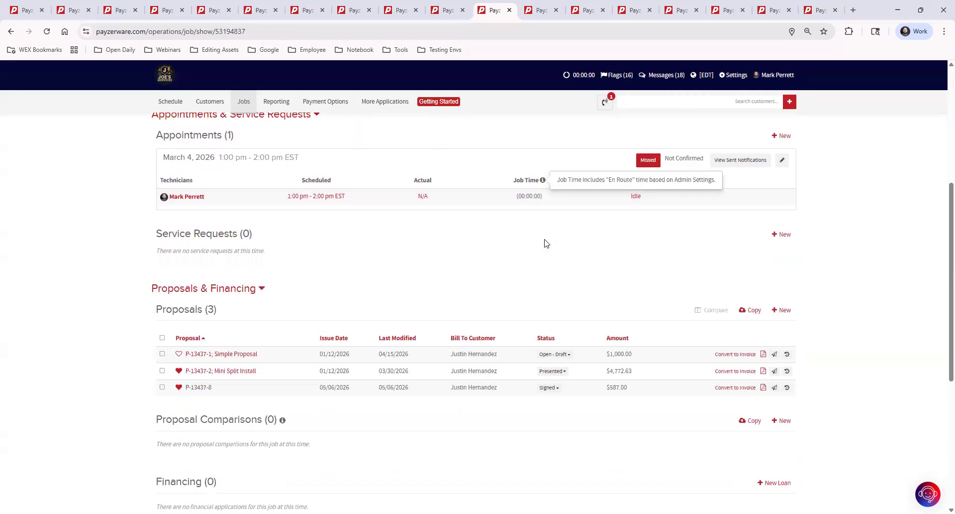
{"action": "scroll", "coordinate": [544, 243], "scroll_direction": "down", "scroll_amount": 2}
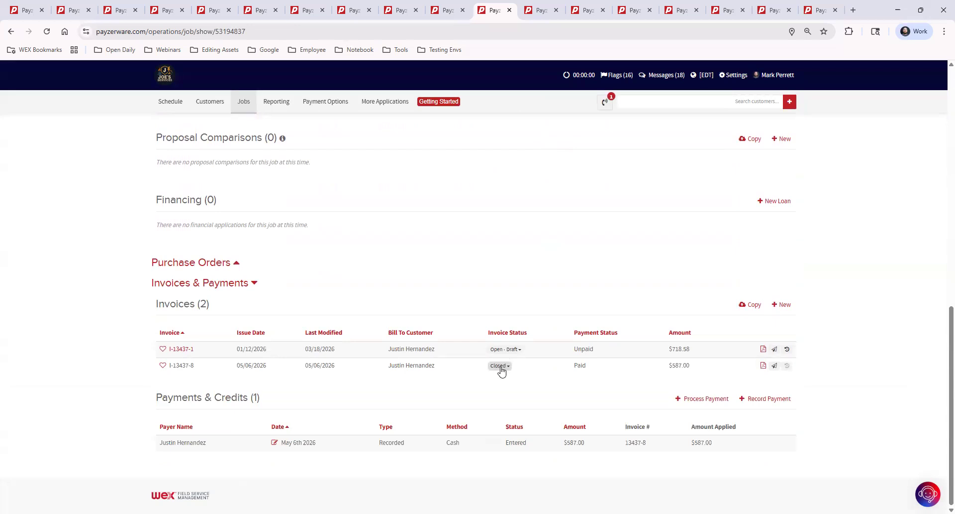
{"action": "left_click_drag", "start_coordinate": [561, 366], "coordinate": [628, 365]}
{"action": "left_click", "coordinate": [728, 378]}
{"action": "left_click", "coordinate": [764, 366]}
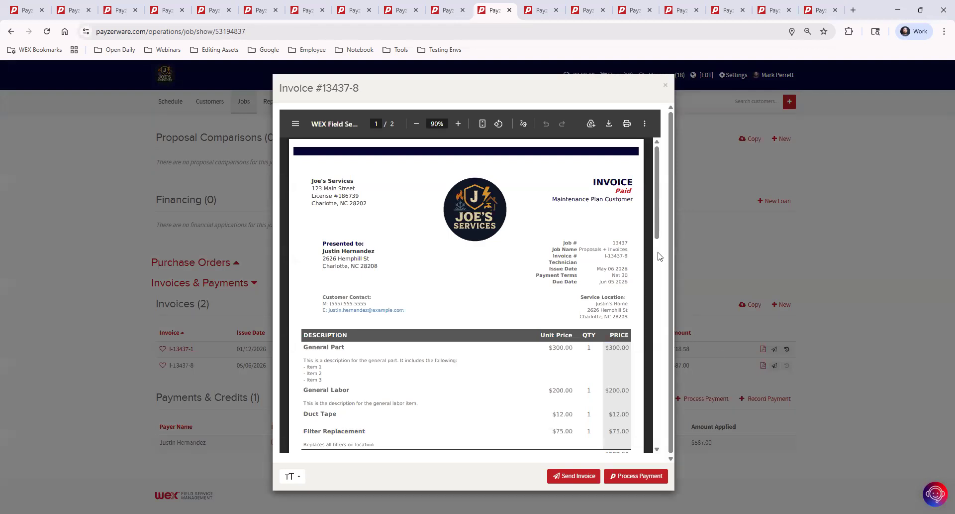
{"action": "scroll", "coordinate": [660, 255], "scroll_direction": "down", "scroll_amount": 7}
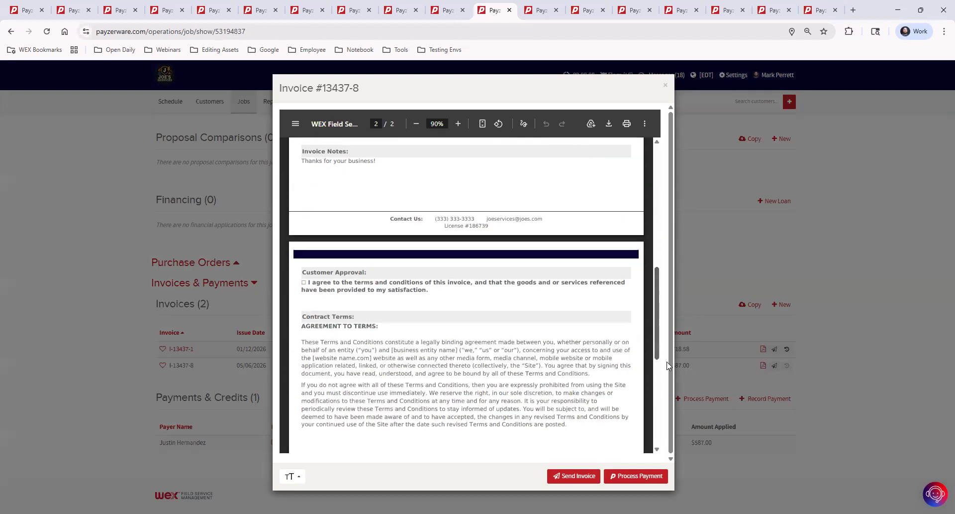
{"action": "scroll", "coordinate": [657, 209], "scroll_direction": "up", "scroll_amount": 8}
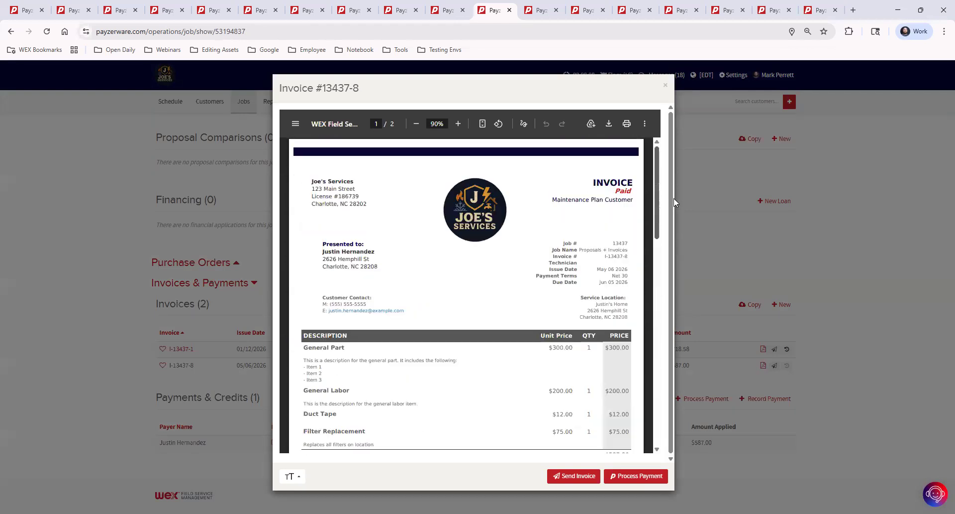
{"action": "left_click", "coordinate": [665, 85]}
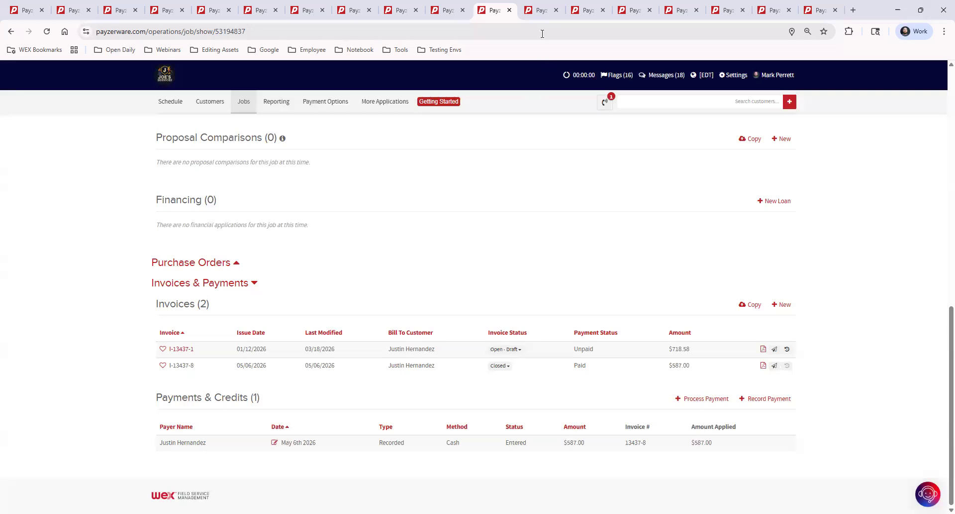
Switch to the Progress Billing Install job and review the PDF of its signed Progress Billing Proposal with its phases
{"action": "left_click", "coordinate": [537, 10]}
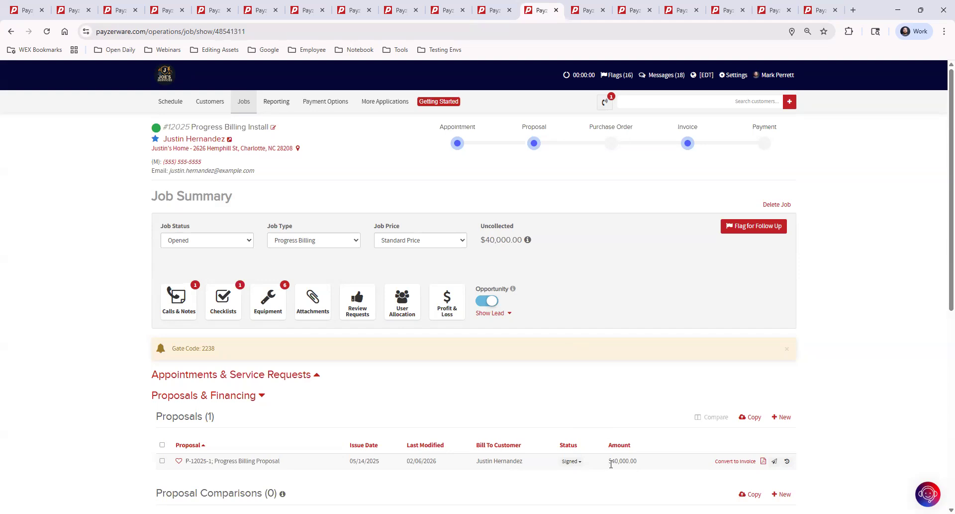
{"action": "scroll", "coordinate": [672, 415], "scroll_direction": "down", "scroll_amount": 1}
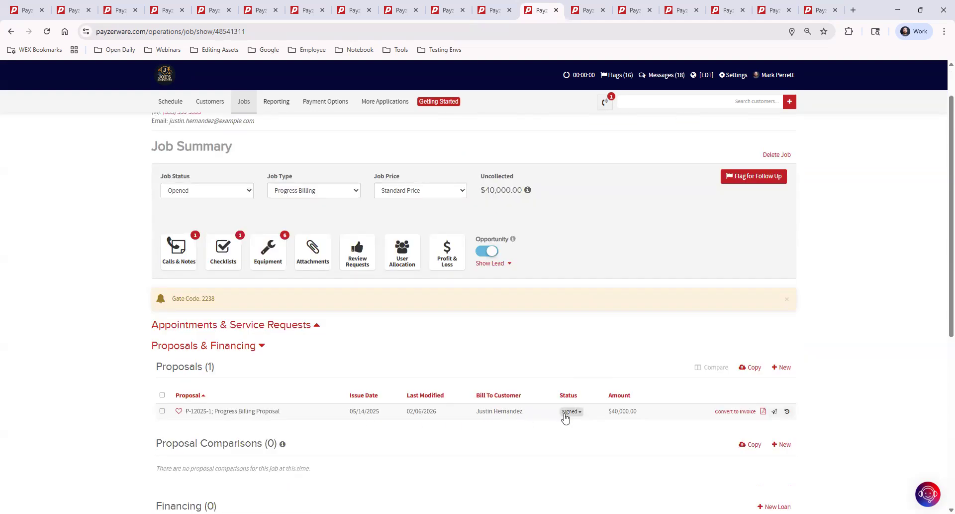
{"action": "left_click", "coordinate": [764, 411]}
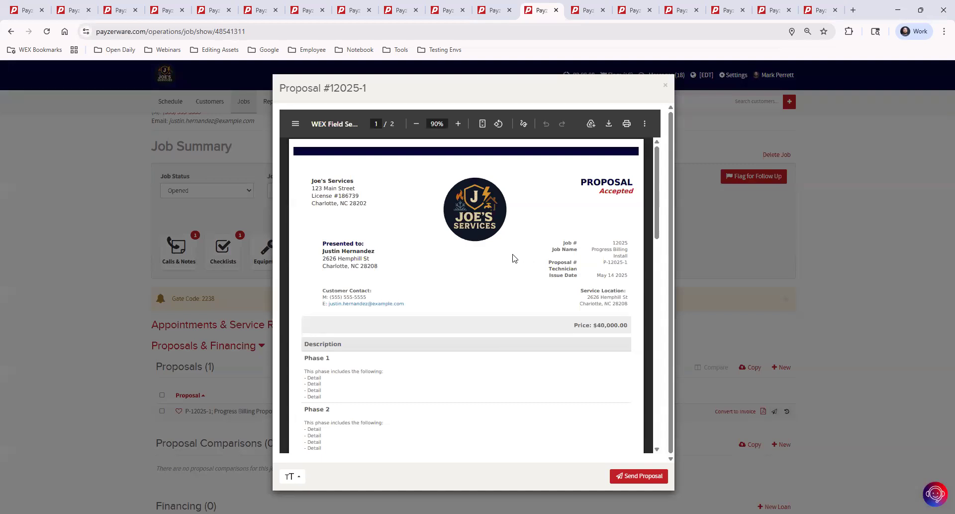
{"action": "scroll", "coordinate": [494, 284], "scroll_direction": "down", "scroll_amount": 1}
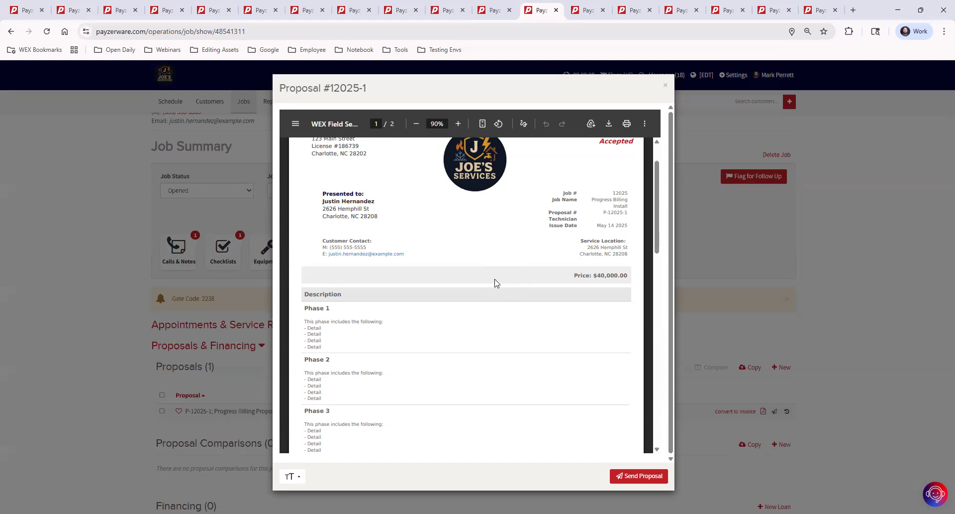
{"action": "scroll", "coordinate": [495, 282], "scroll_direction": "down", "scroll_amount": 2}
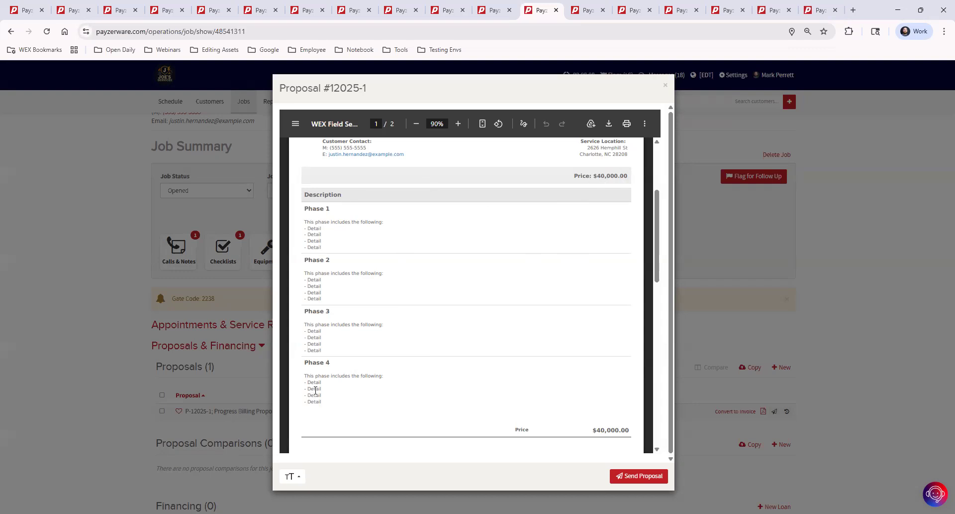
{"action": "left_click", "coordinate": [666, 85]}
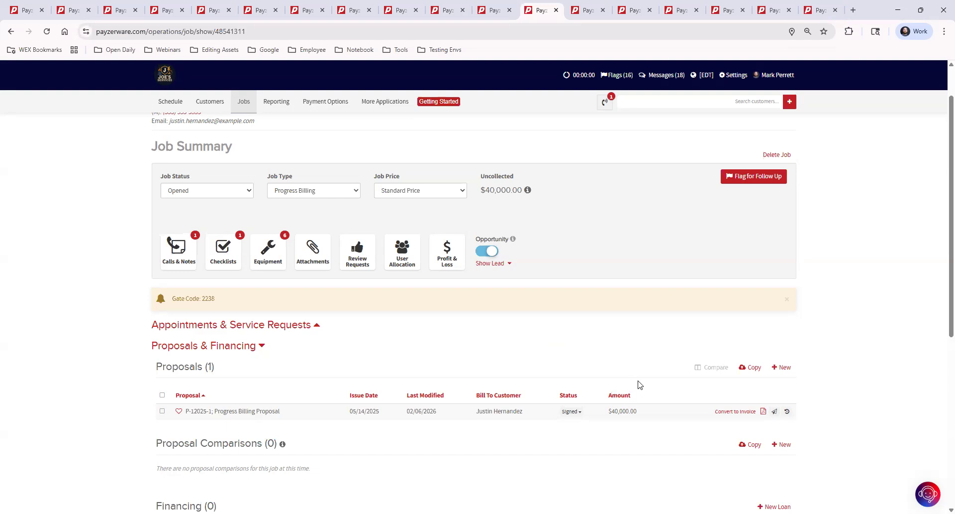
Look over the Progress Billing Install job's signed proposal and the progress billing invoices created from it
{"action": "scroll", "coordinate": [647, 385], "scroll_direction": "down", "scroll_amount": 1}
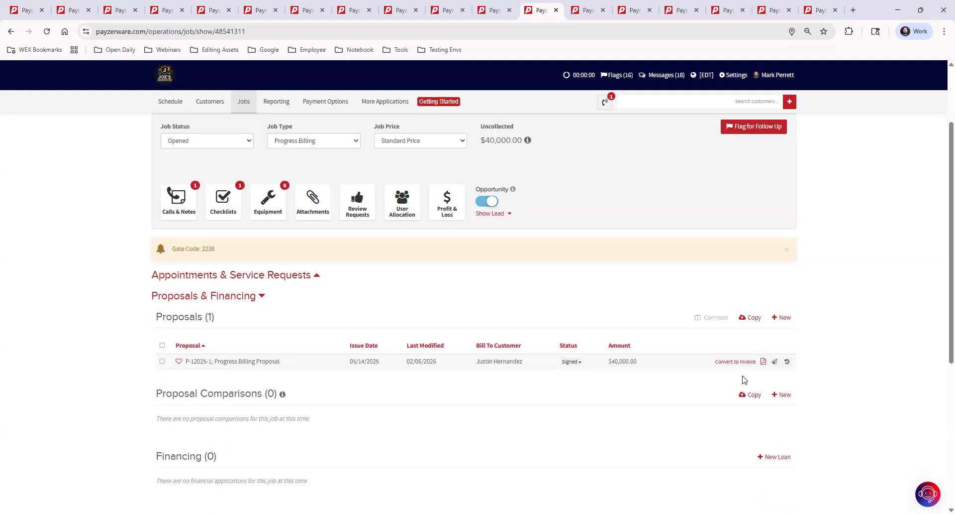
{"action": "scroll", "coordinate": [745, 381], "scroll_direction": "down", "scroll_amount": 2}
{"action": "scroll", "coordinate": [746, 381], "scroll_direction": "down", "scroll_amount": 2}
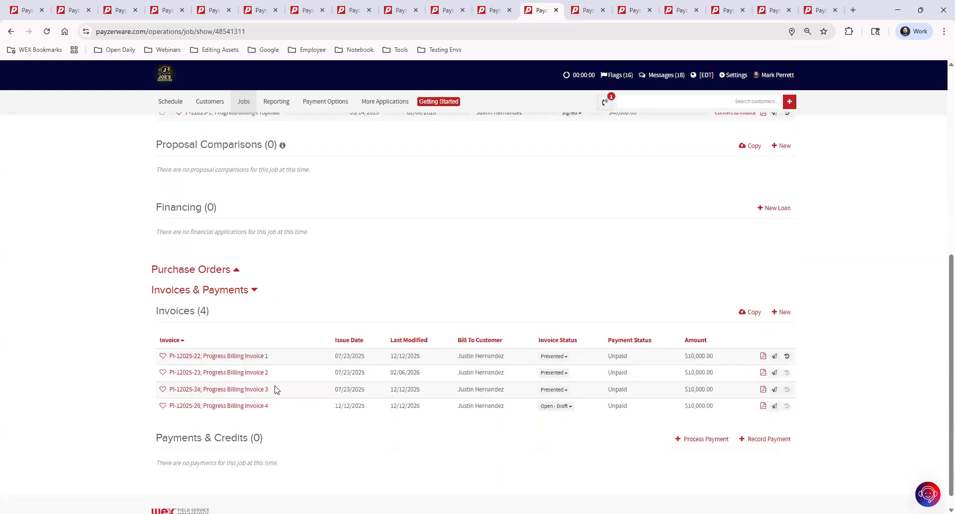
{"action": "scroll", "coordinate": [654, 330], "scroll_direction": "up", "scroll_amount": 2}
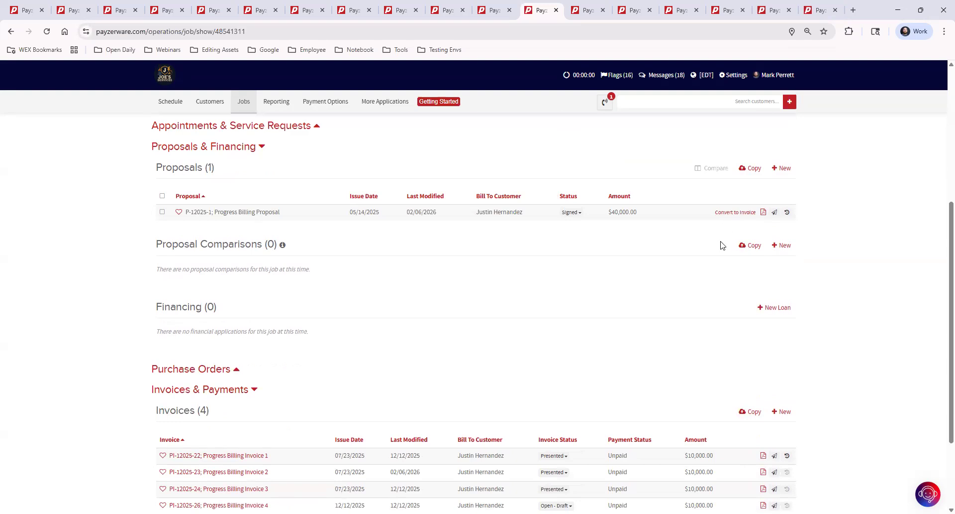
{"action": "scroll", "coordinate": [720, 244], "scroll_direction": "down", "scroll_amount": 1}
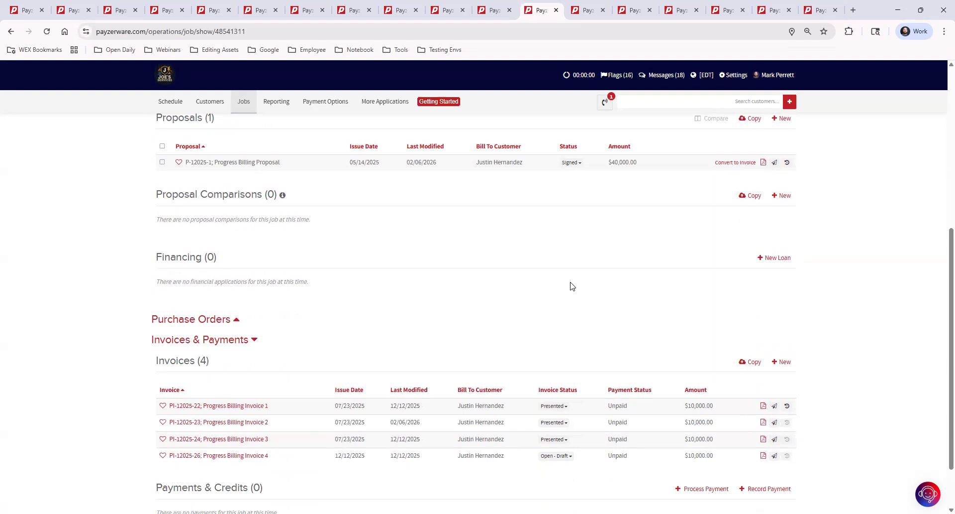
{"action": "scroll", "coordinate": [573, 286], "scroll_direction": "up", "scroll_amount": 4}
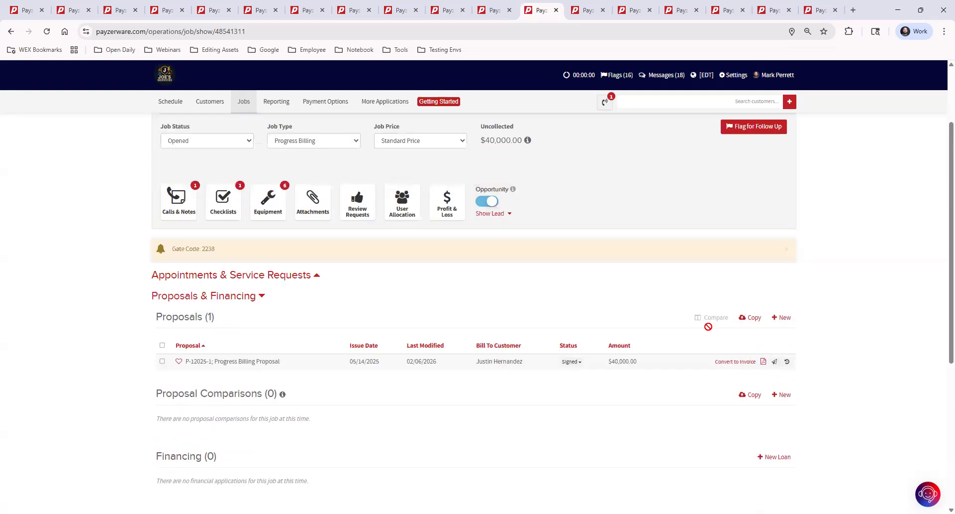
Try converting the signed Progress Billing Proposal to an invoice at 25% of the total proposal amount, and close the dialog without converting
{"action": "left_click", "coordinate": [723, 364]}
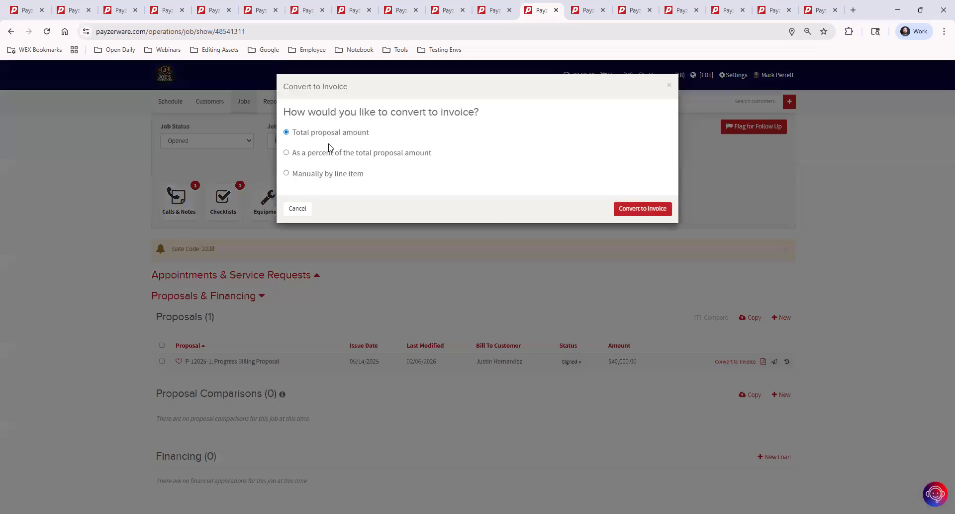
{"action": "left_click", "coordinate": [287, 153]}
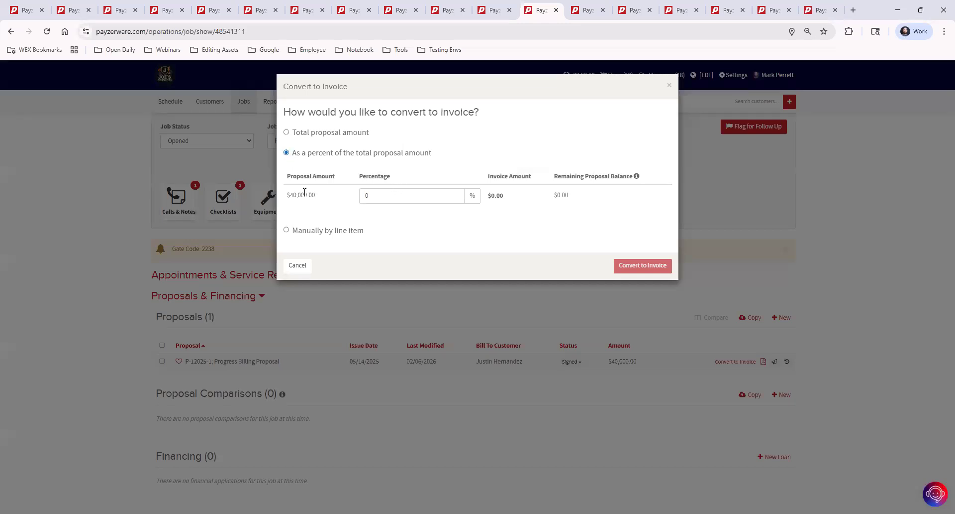
{"action": "left_click_drag", "start_coordinate": [392, 197], "coordinate": [350, 198]}
{"action": "type", "text": "25"}
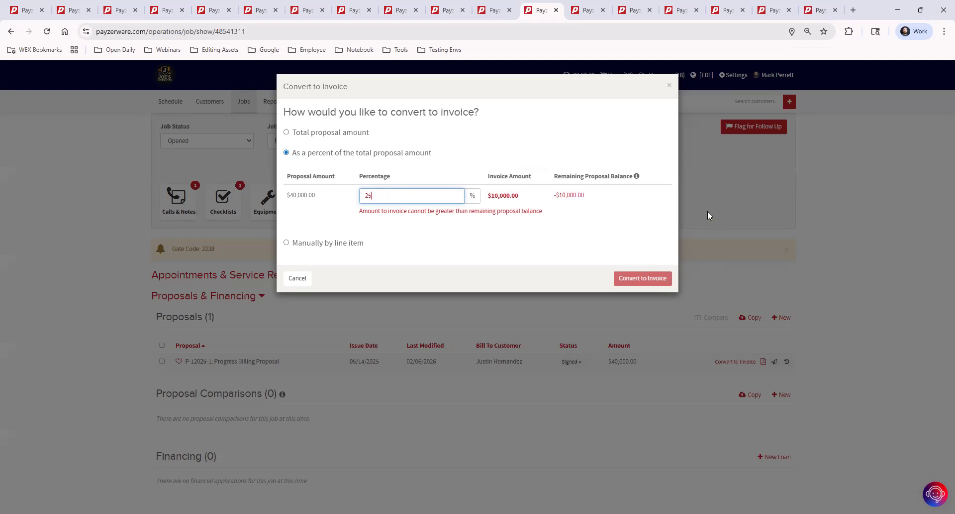
{"action": "left_click", "coordinate": [669, 86]}
Open the send form for Progress Billing Invoice 1, check its delivery options, and close it without sending
{"action": "scroll", "coordinate": [859, 337], "scroll_direction": "down", "scroll_amount": 5}
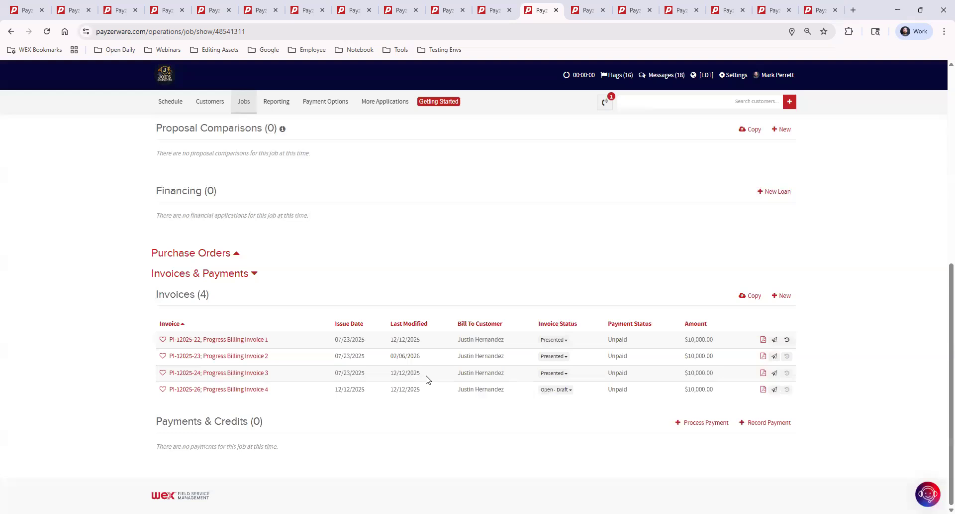
{"action": "left_click", "coordinate": [775, 339]}
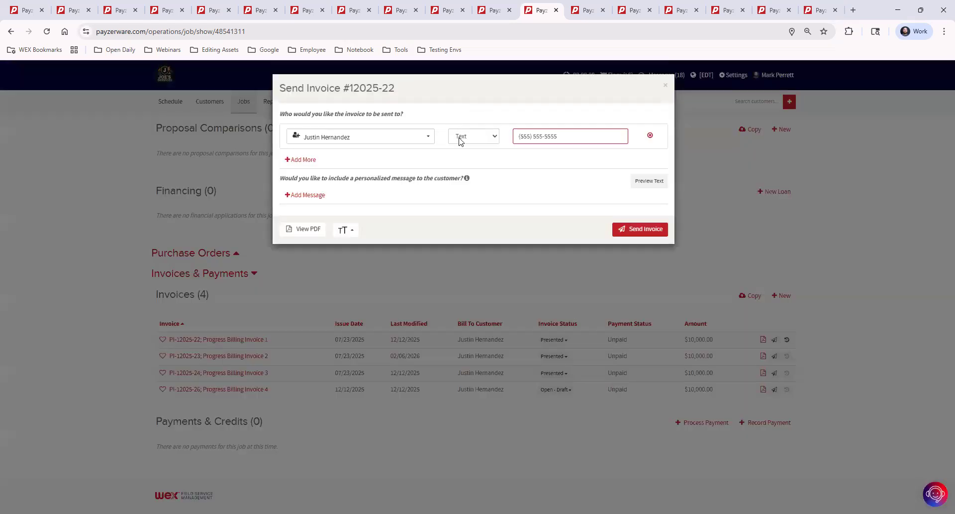
{"action": "left_click", "coordinate": [646, 257]}
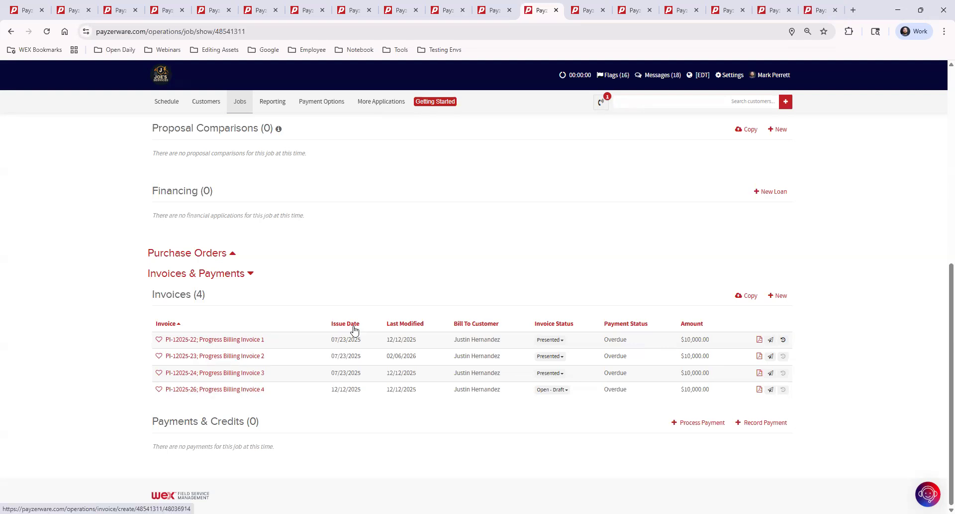
Open Progress Billing Invoice 2, bring up its due date setting with the date picker, and close it without saving
{"action": "scroll", "coordinate": [426, 316], "scroll_direction": "up", "scroll_amount": 5}
{"action": "scroll", "coordinate": [426, 316], "scroll_direction": "down", "scroll_amount": 5}
{"action": "left_click", "coordinate": [247, 358]}
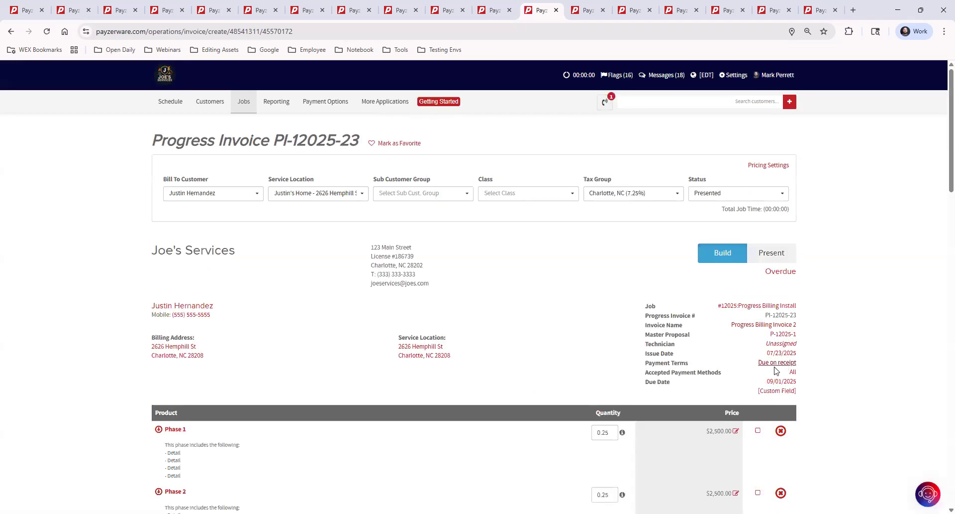
{"action": "left_click_drag", "start_coordinate": [677, 385], "coordinate": [640, 388]}
{"action": "left_click", "coordinate": [785, 381]}
{"action": "left_click", "coordinate": [485, 155]}
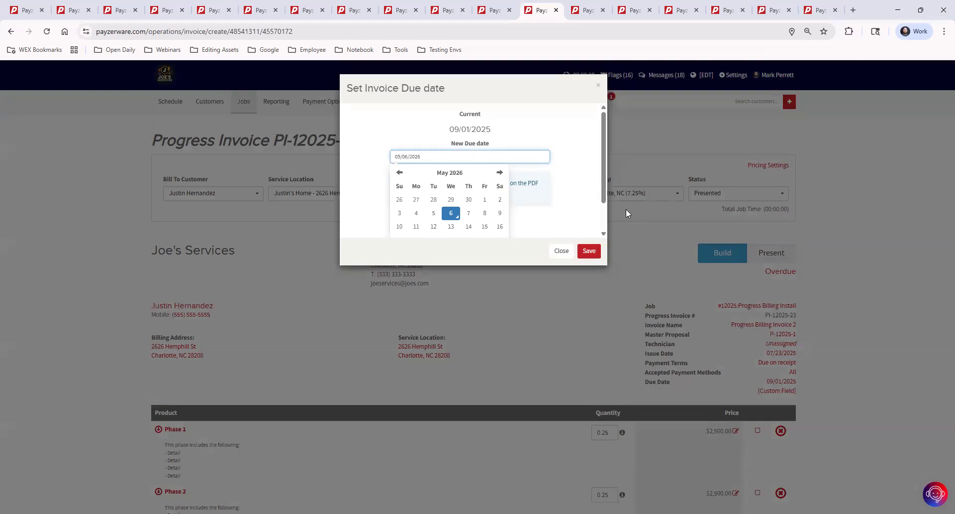
{"action": "left_click", "coordinate": [598, 88]}
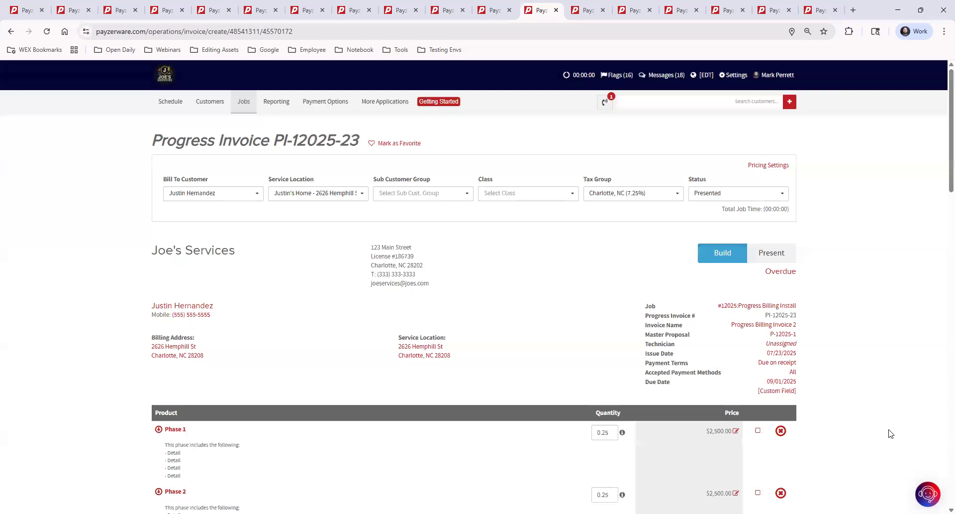
Read through Progress Billing Invoice 2's phase line items, totals and contract terms, and exit the invoice by discarding changes
{"action": "scroll", "coordinate": [846, 429], "scroll_direction": "down", "scroll_amount": 5}
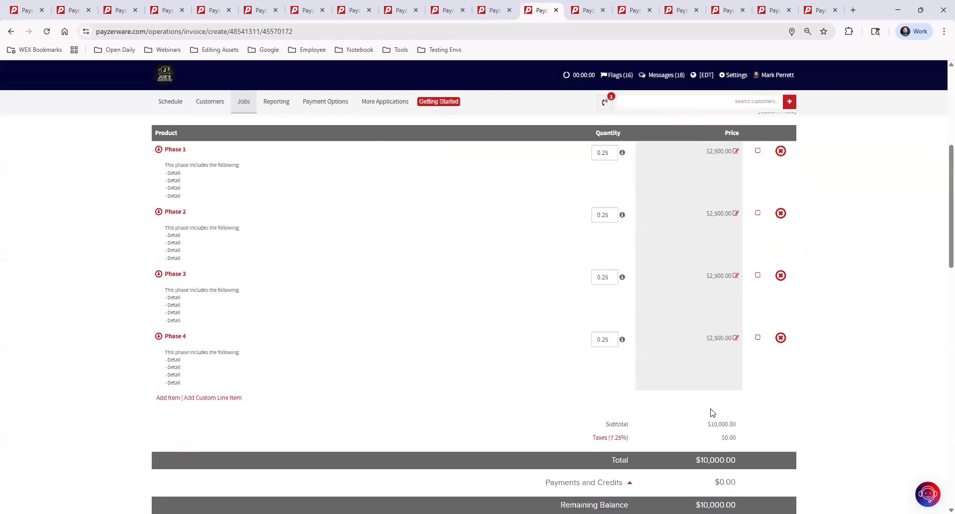
{"action": "scroll", "coordinate": [712, 412], "scroll_direction": "down", "scroll_amount": 20}
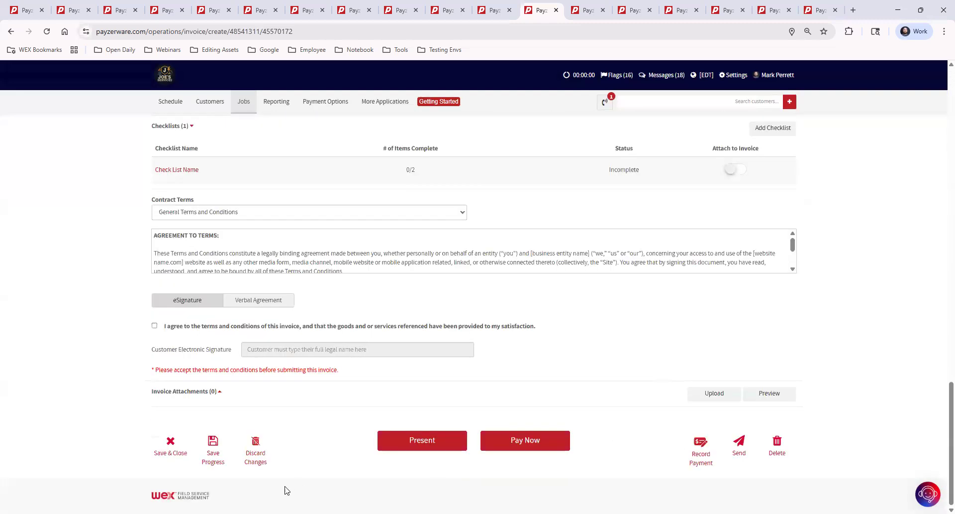
{"action": "left_click", "coordinate": [254, 441]}
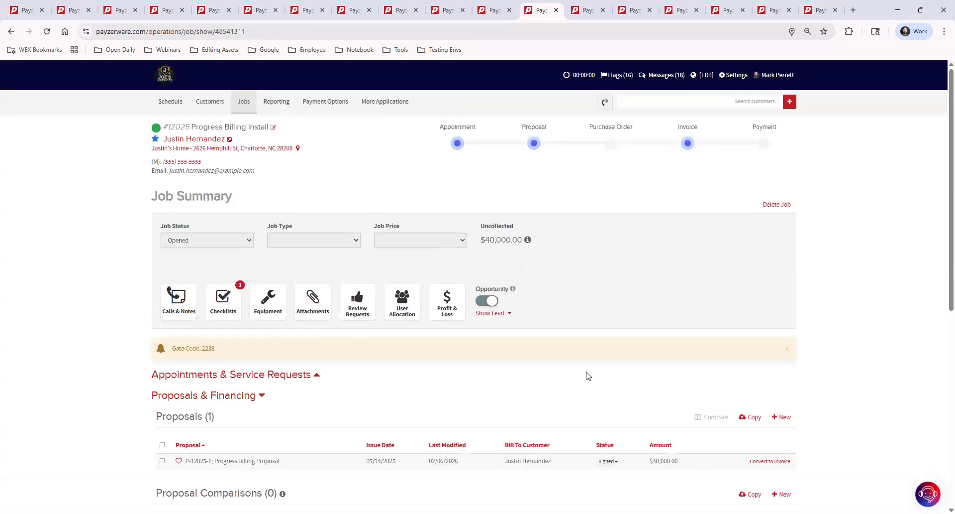
Recheck the job's summary, its signed proposal, and the status and payment status of its progress billing invoices
{"action": "scroll", "coordinate": [589, 376], "scroll_direction": "down", "scroll_amount": 2}
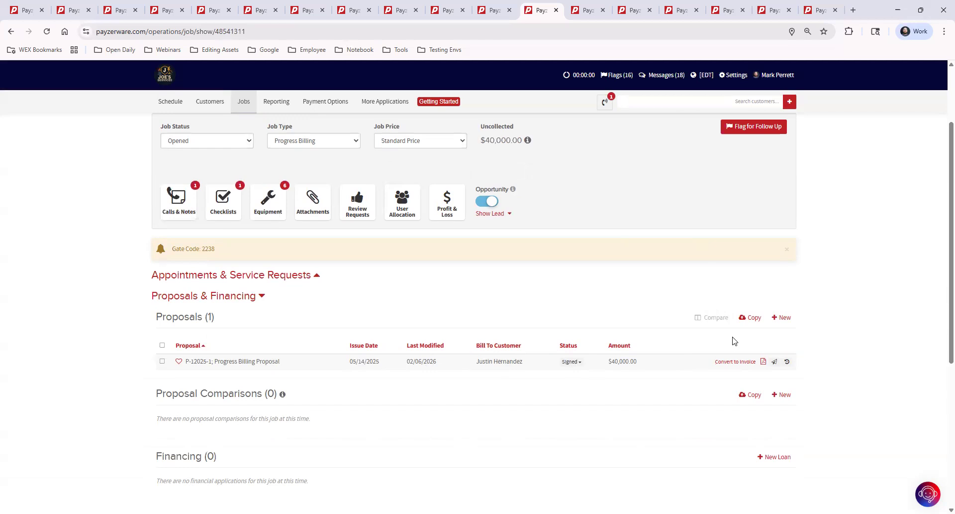
{"action": "scroll", "coordinate": [497, 408], "scroll_direction": "down", "scroll_amount": 5}
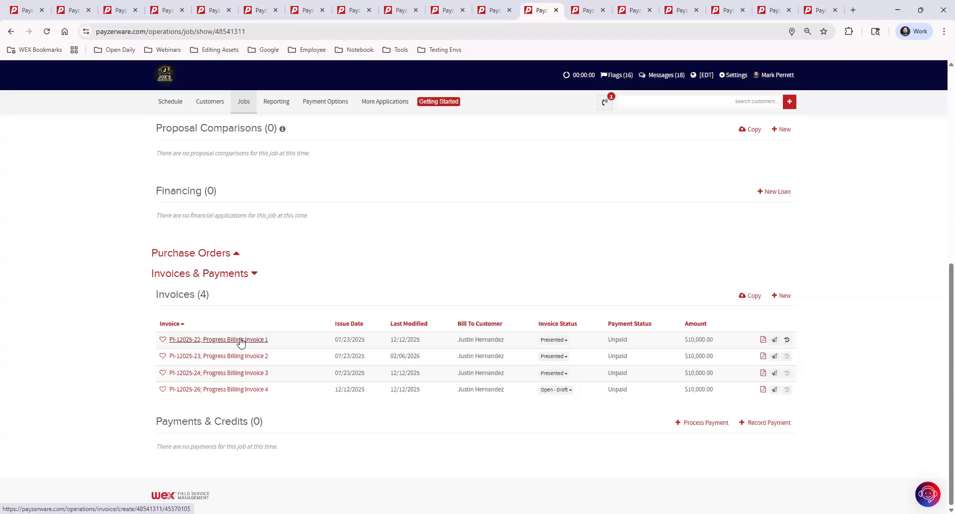
{"action": "scroll", "coordinate": [686, 388], "scroll_direction": "up", "scroll_amount": 7}
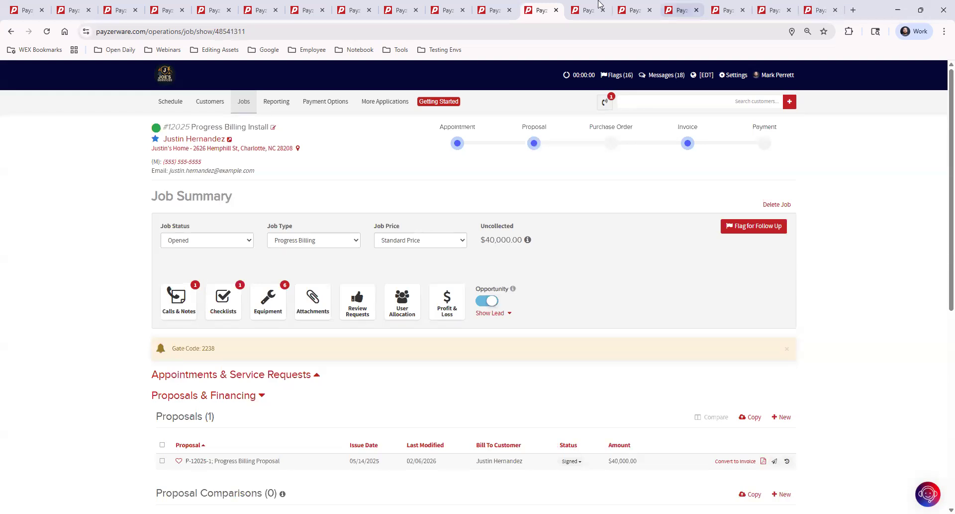
Switch to the Job List and examine its columns, filters and job number search
{"action": "left_click", "coordinate": [584, 14]}
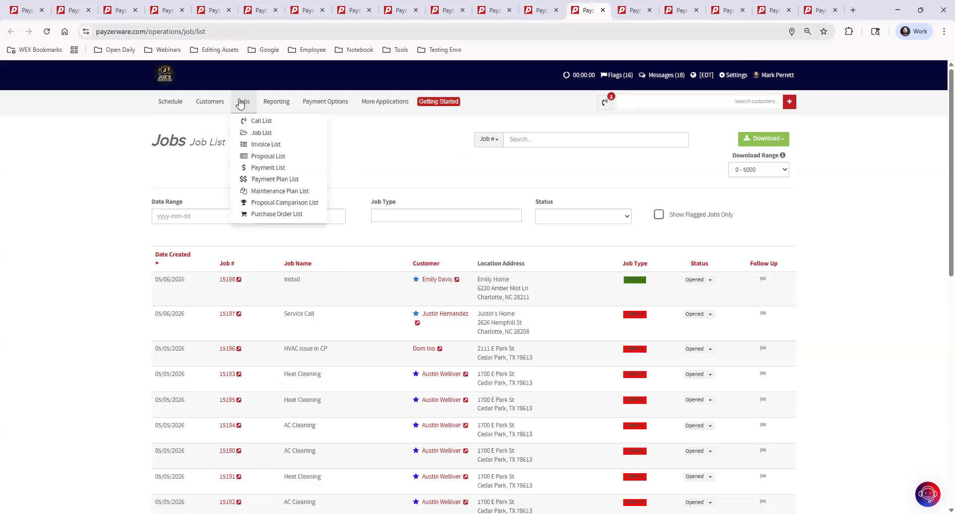
{"action": "mouse_move", "coordinate": [242, 104]}
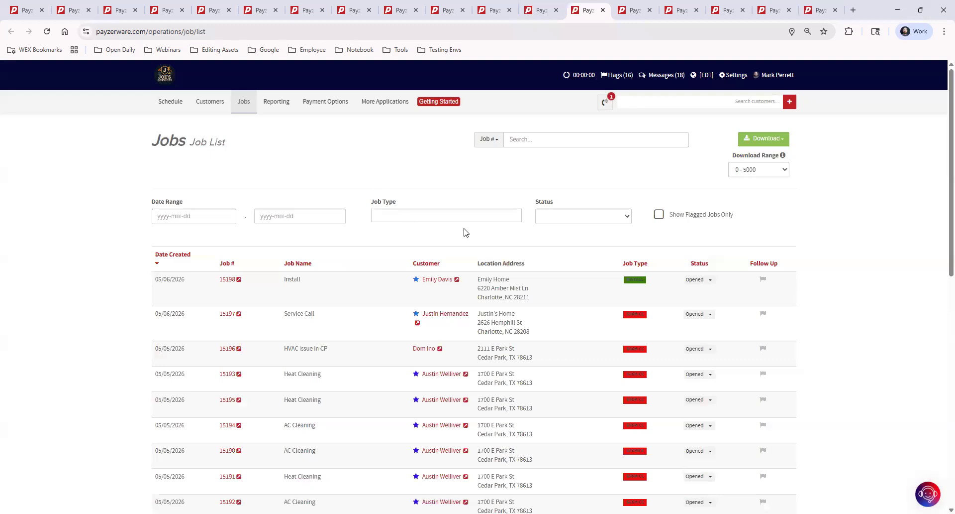
{"action": "left_click", "coordinate": [530, 140]}
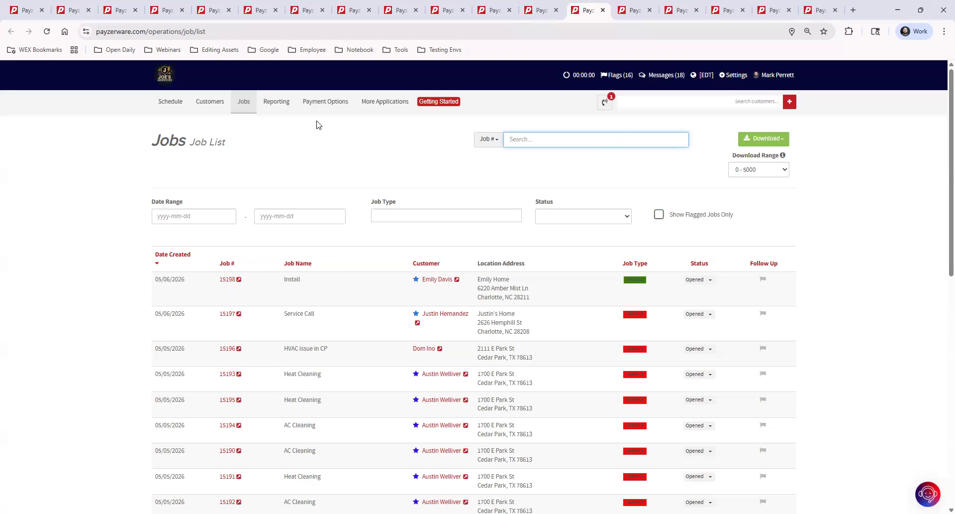
Open the Proposal List and look through its proposals, statuses, amounts and search field
{"action": "mouse_move", "coordinate": [241, 102]}
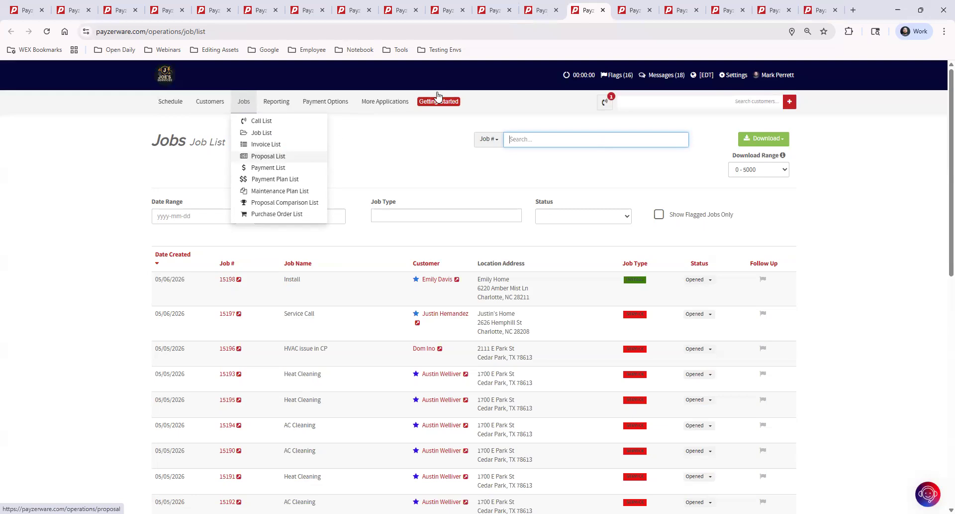
{"action": "left_click", "coordinate": [635, 11]}
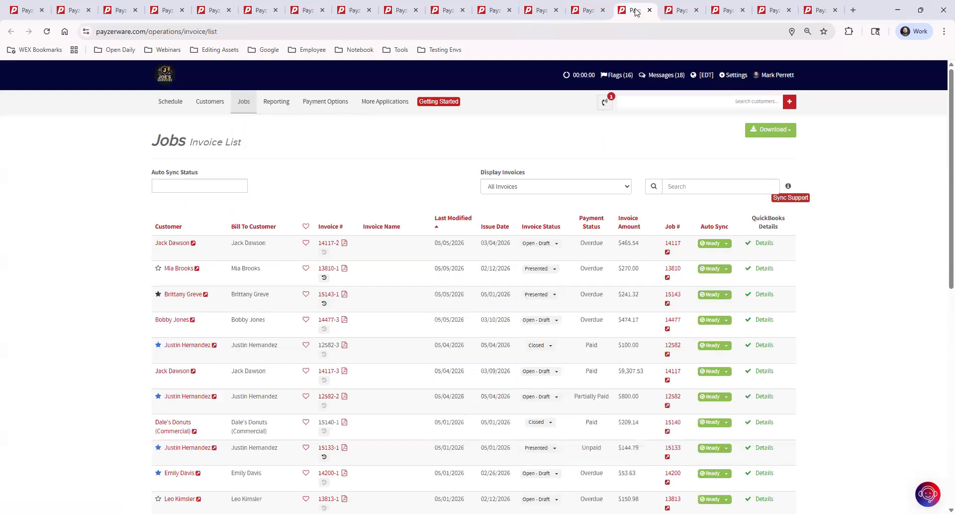
{"action": "left_click", "coordinate": [680, 11]}
{"action": "left_click", "coordinate": [589, 11]}
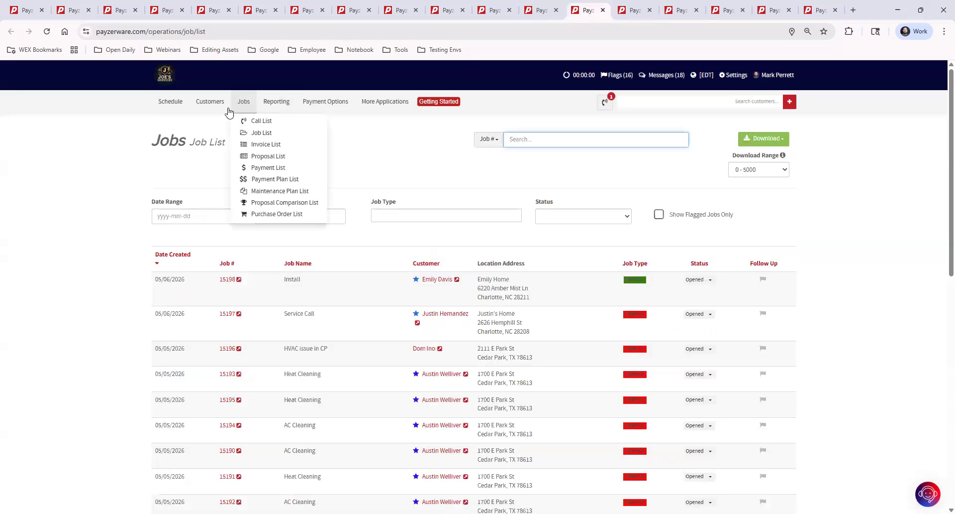
{"action": "left_click", "coordinate": [265, 157]}
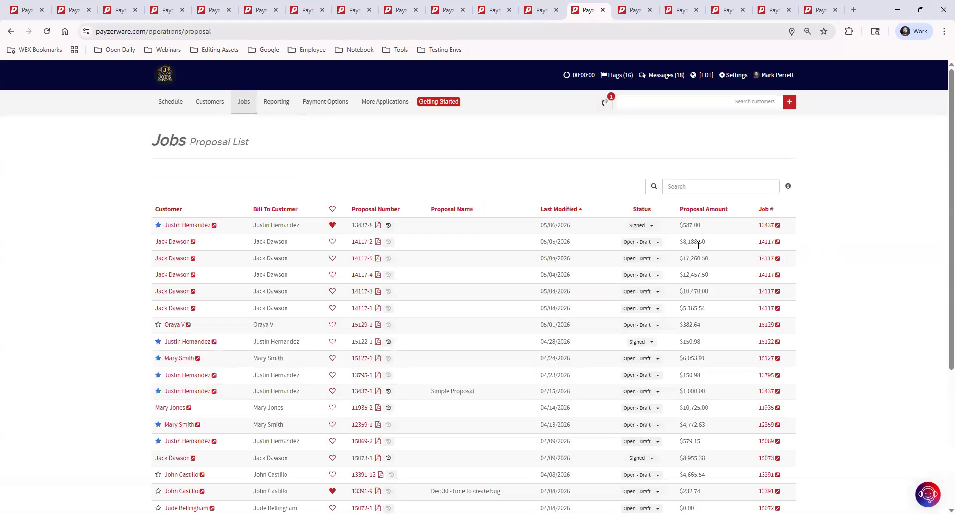
{"action": "left_click", "coordinate": [690, 188]}
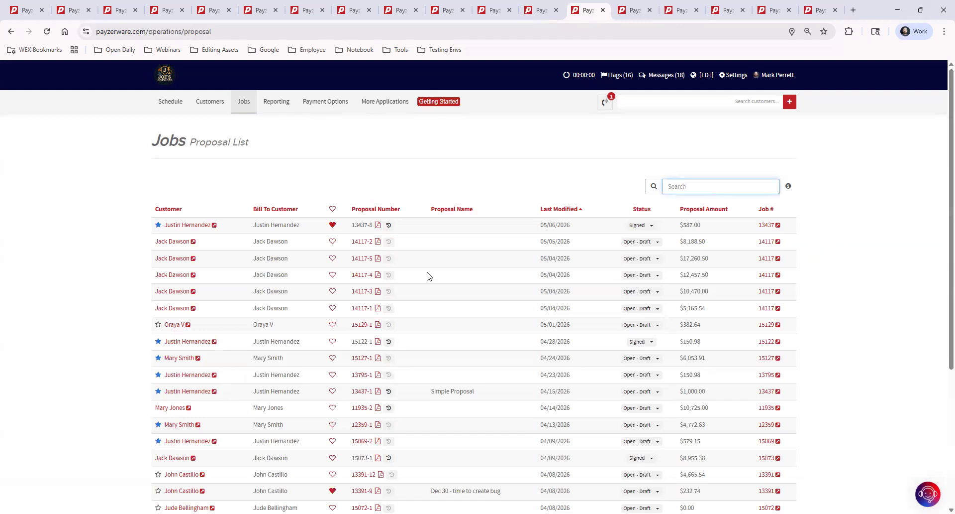
{"action": "scroll", "coordinate": [501, 277], "scroll_direction": "down", "scroll_amount": 4}
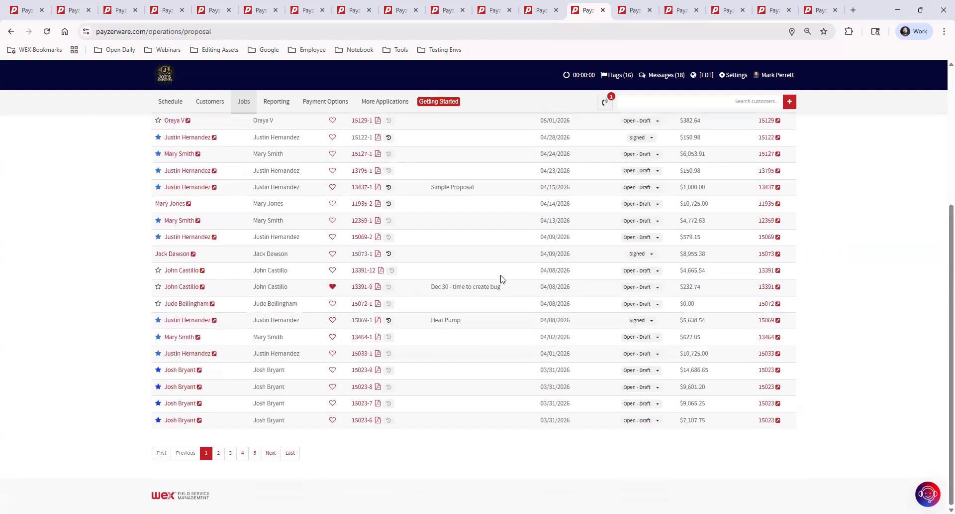
{"action": "scroll", "coordinate": [501, 279], "scroll_direction": "up", "scroll_amount": 4}
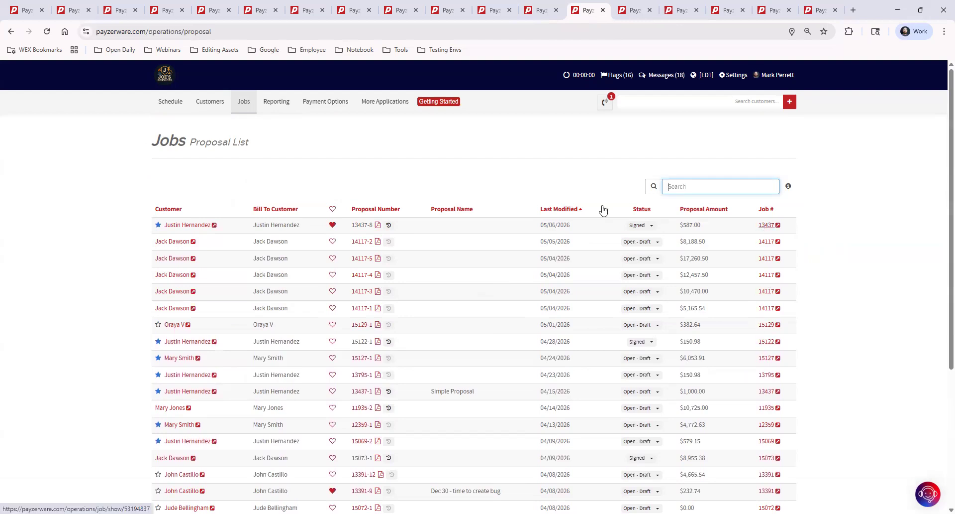
Open the Invoice List and filter it to invoices with the Auto Sync Status Not Ready
{"action": "mouse_move", "coordinate": [242, 109]}
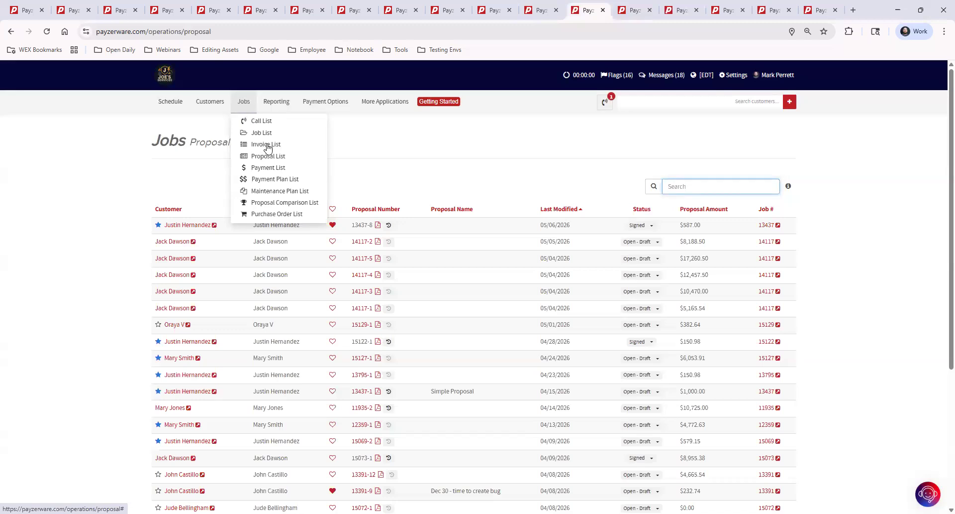
{"action": "left_click", "coordinate": [295, 140]}
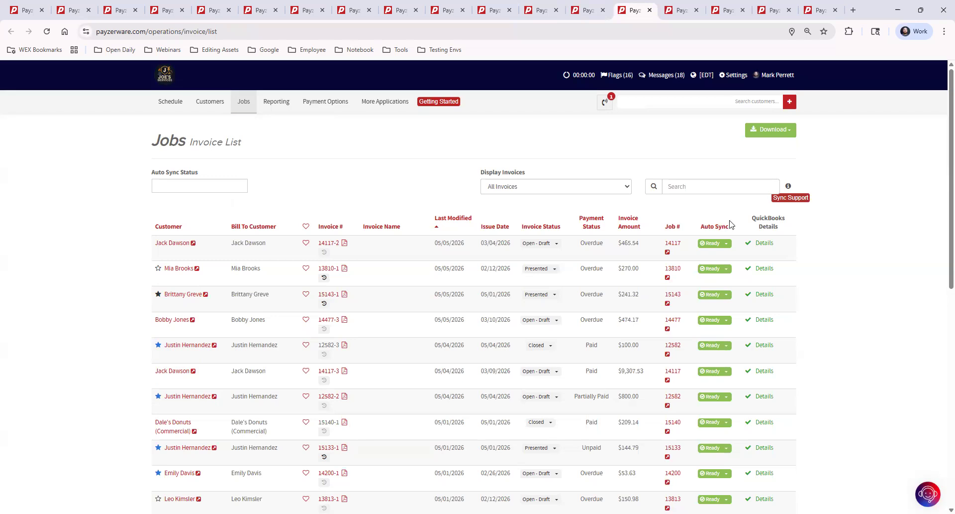
{"action": "left_click", "coordinate": [719, 187]}
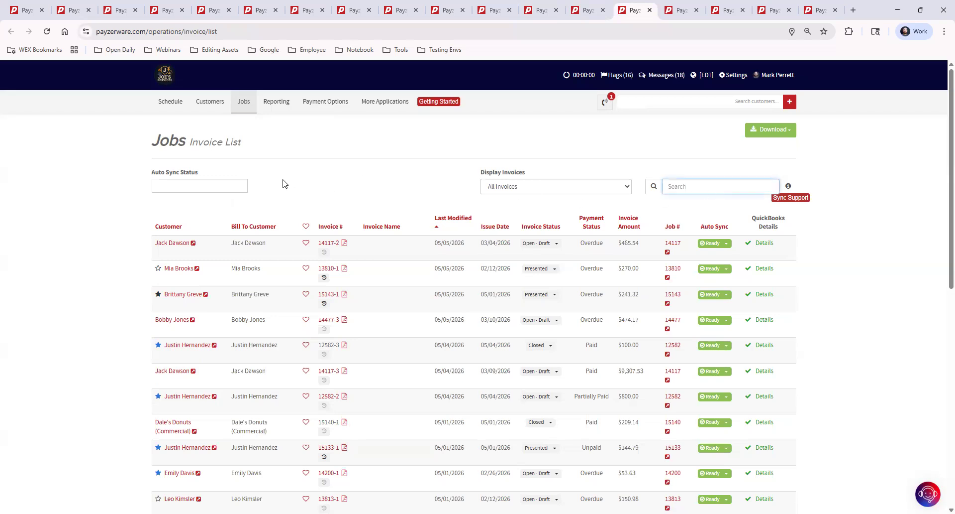
{"action": "left_click", "coordinate": [222, 186]}
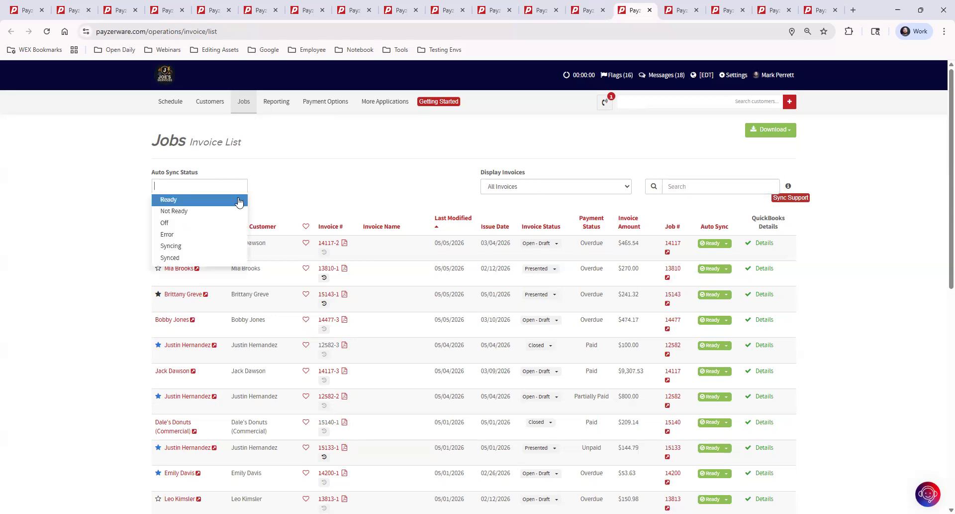
{"action": "left_click", "coordinate": [206, 211]}
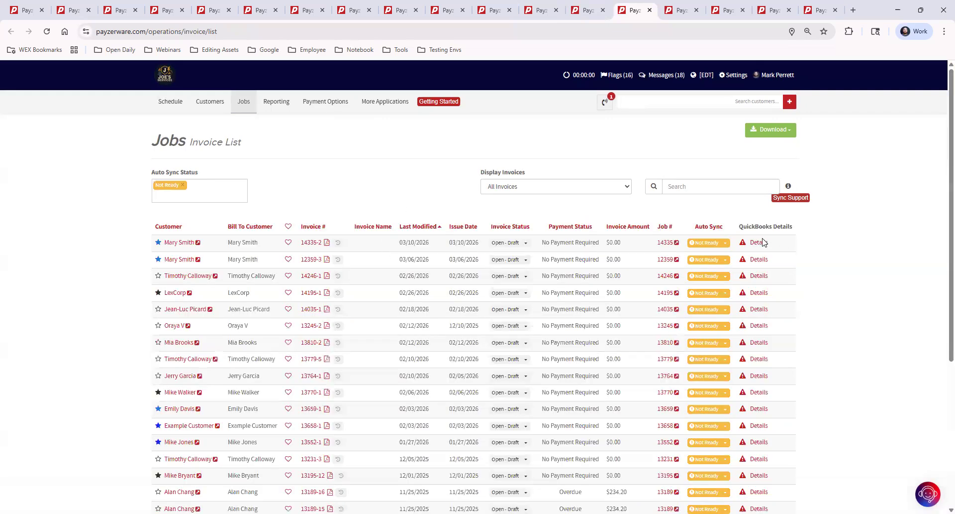
Open the QuickBooks details of the topmost overdue invoice in the Not Ready list, choose a tax group and save
{"action": "mouse_move", "coordinate": [707, 246]}
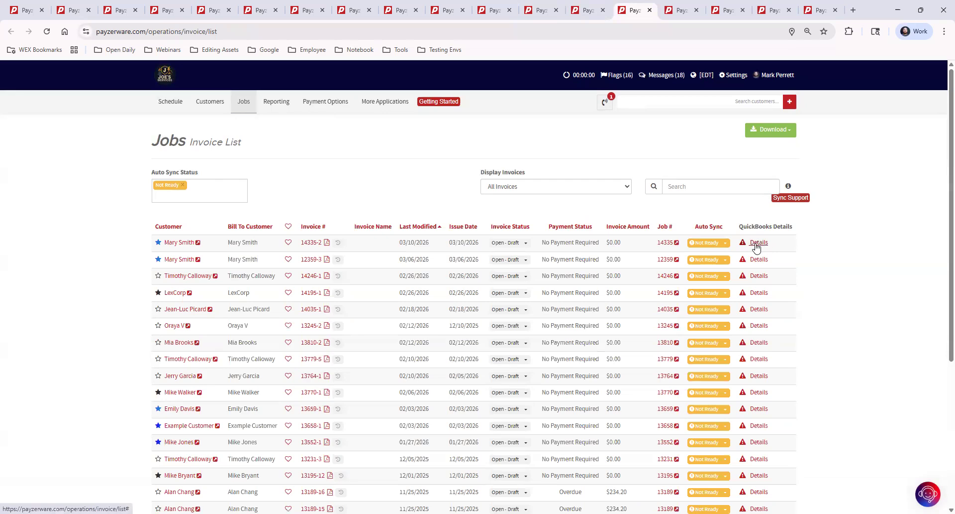
{"action": "scroll", "coordinate": [744, 398], "scroll_direction": "down", "scroll_amount": 1}
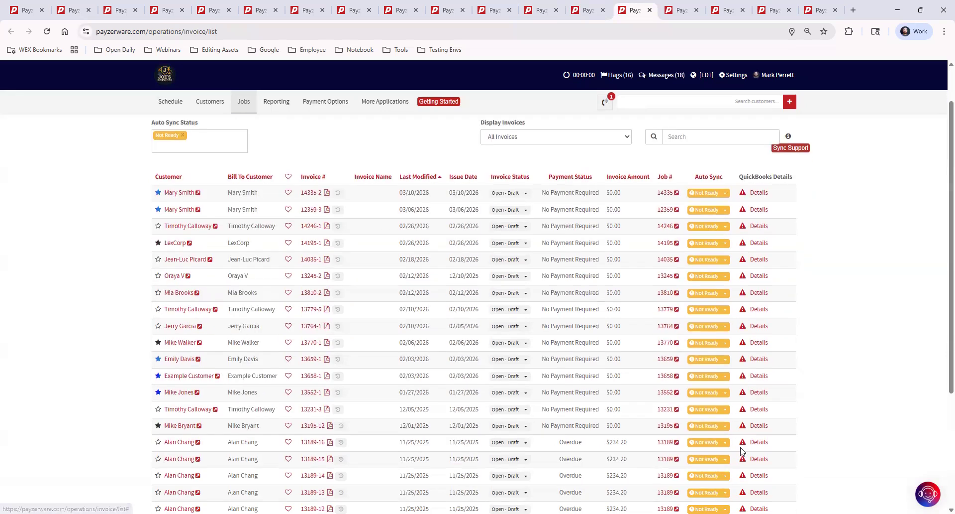
{"action": "scroll", "coordinate": [773, 441], "scroll_direction": "down", "scroll_amount": 1}
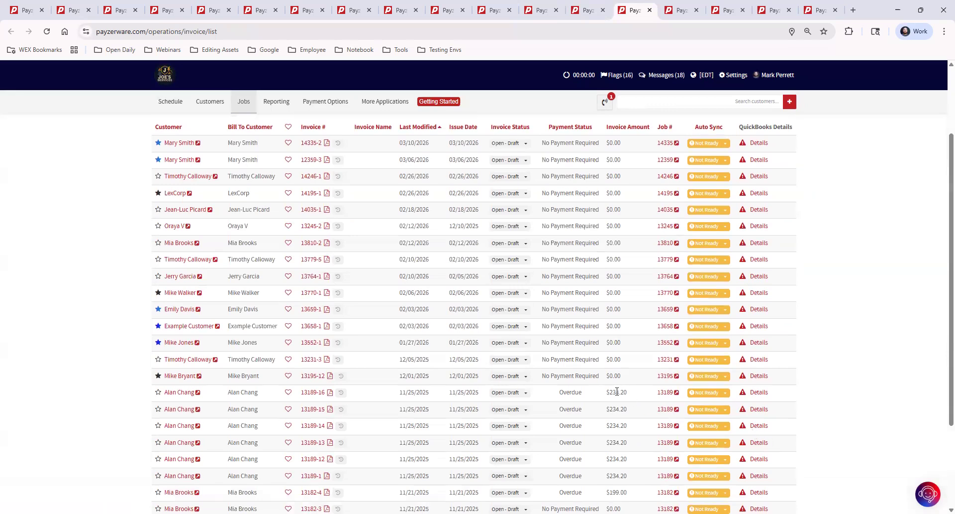
{"action": "mouse_move", "coordinate": [706, 393]}
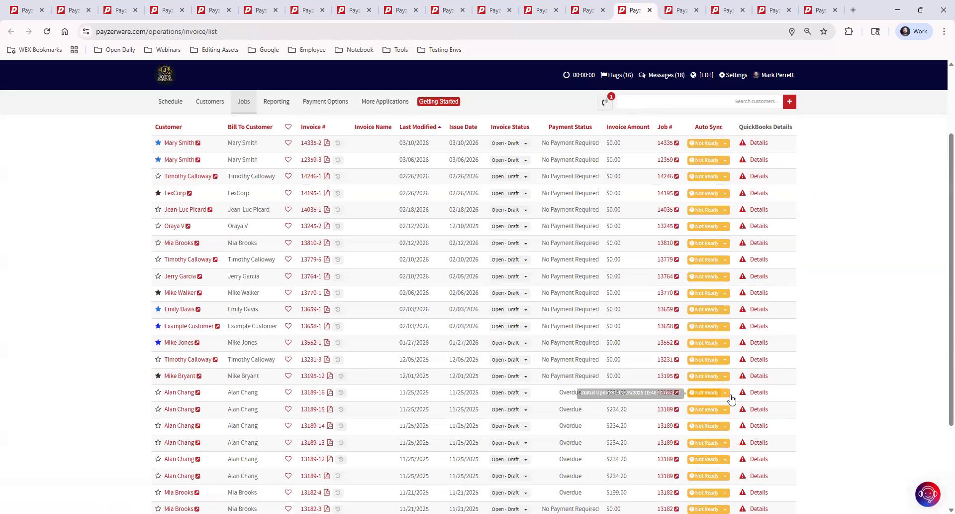
{"action": "double_click", "coordinate": [615, 392]}
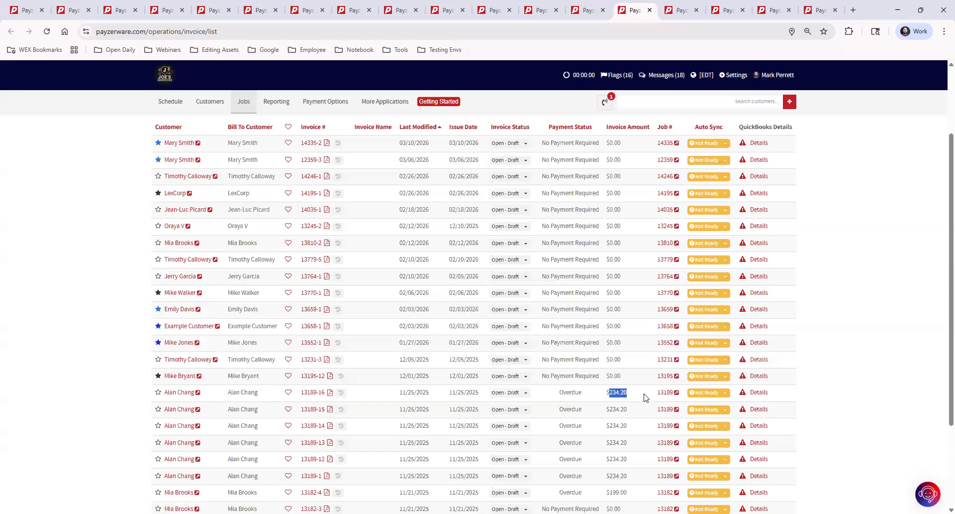
{"action": "left_click", "coordinate": [241, 402]}
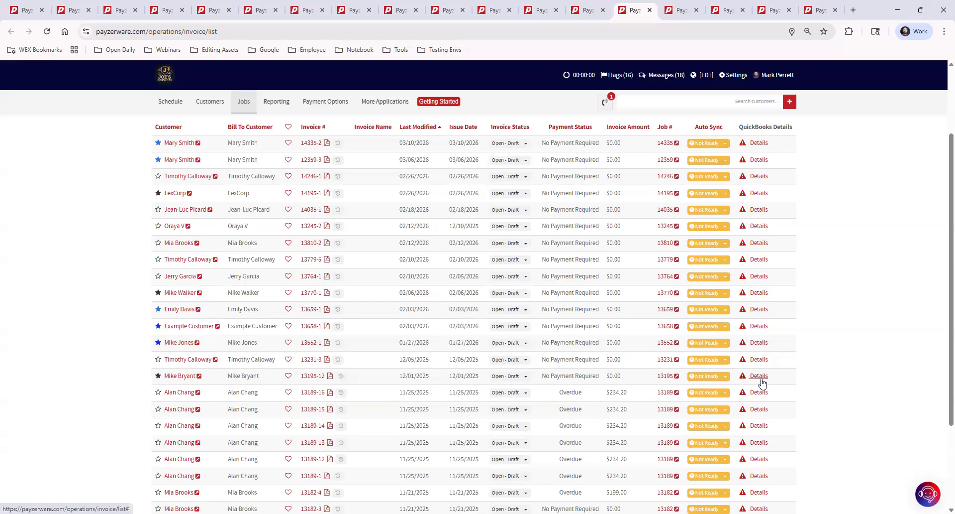
{"action": "left_click", "coordinate": [757, 392]}
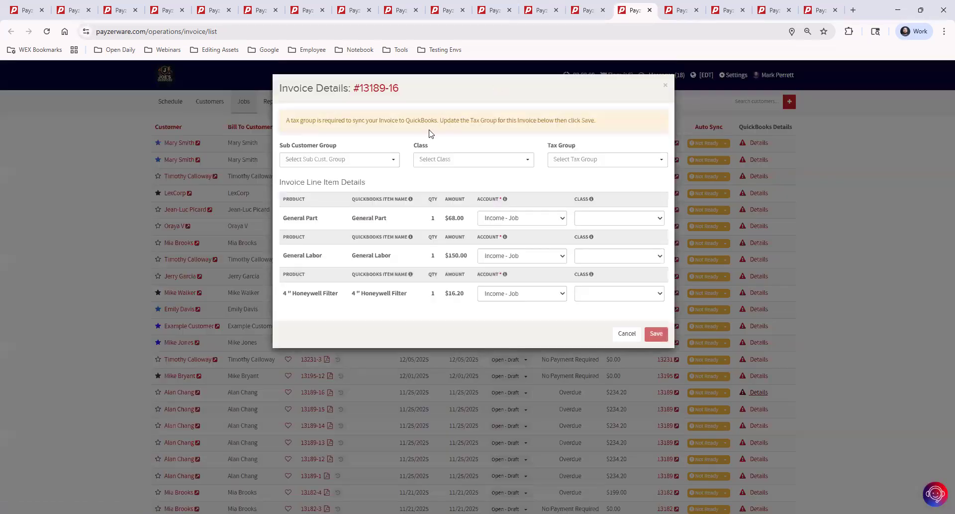
{"action": "left_click", "coordinate": [595, 160]}
{"action": "left_click", "coordinate": [589, 185]}
{"action": "left_click", "coordinate": [655, 341]}
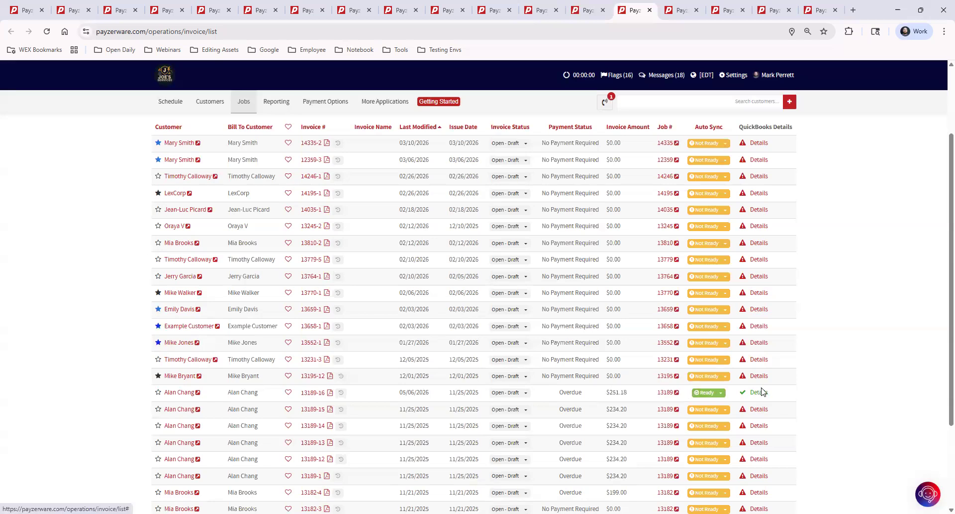
{"action": "scroll", "coordinate": [828, 355], "scroll_direction": "up", "scroll_amount": 1}
{"action": "scroll", "coordinate": [828, 357], "scroll_direction": "up", "scroll_amount": 1}
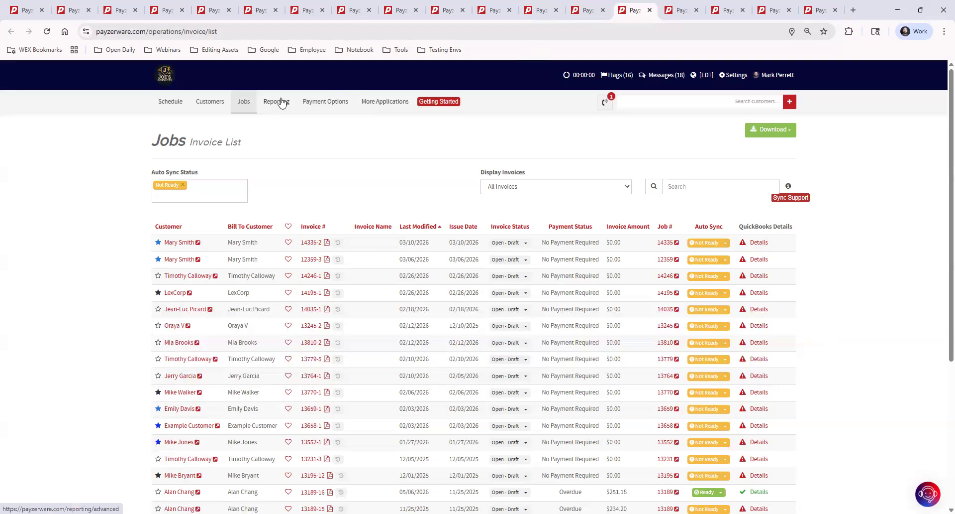
Switch to the Reporting page and examine the reports offered under Accounting and Jobs
{"action": "left_click", "coordinate": [680, 11]}
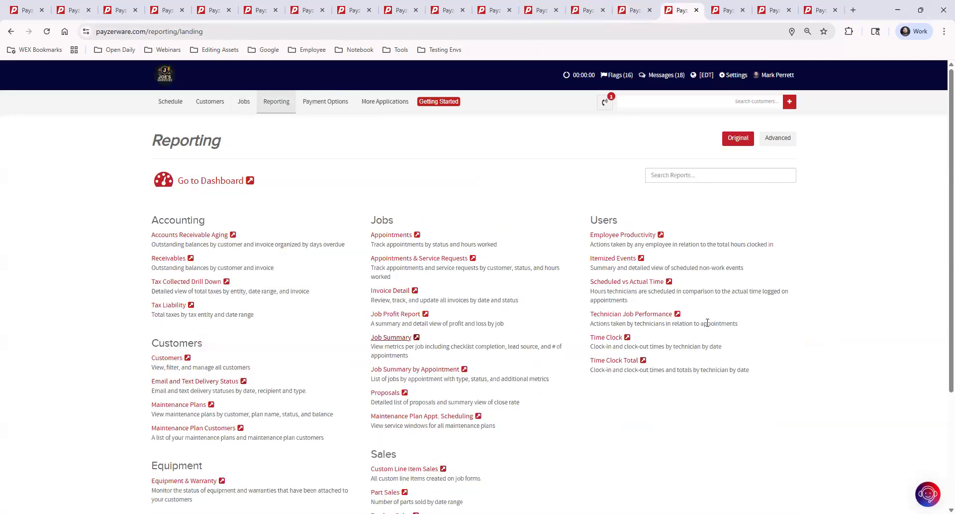
{"action": "left_click_drag", "start_coordinate": [153, 244], "coordinate": [353, 247]}
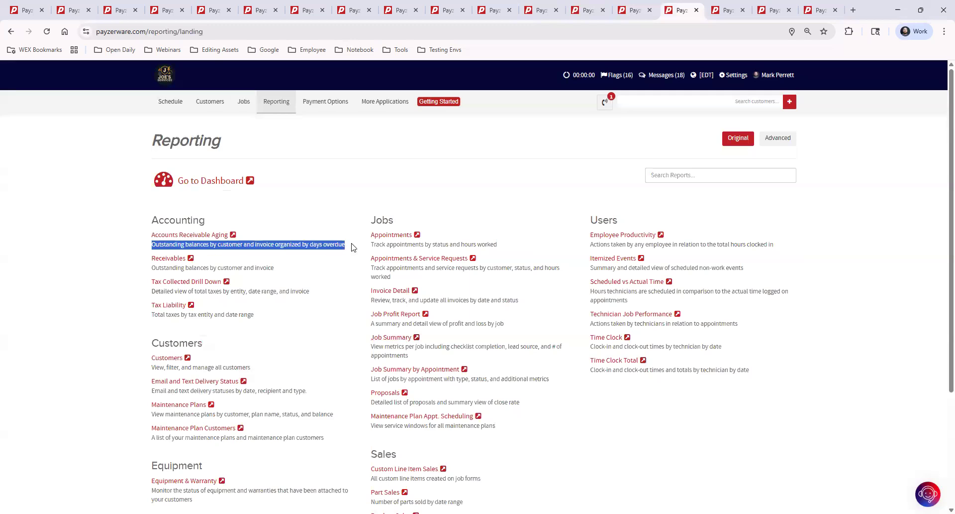
{"action": "left_click", "coordinate": [298, 202]}
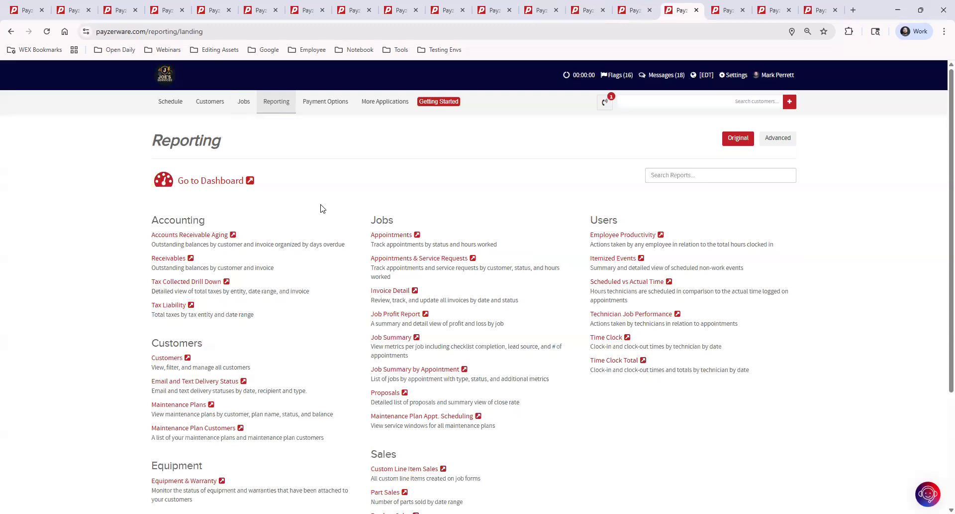
{"action": "left_click_drag", "start_coordinate": [372, 220], "coordinate": [400, 223]}
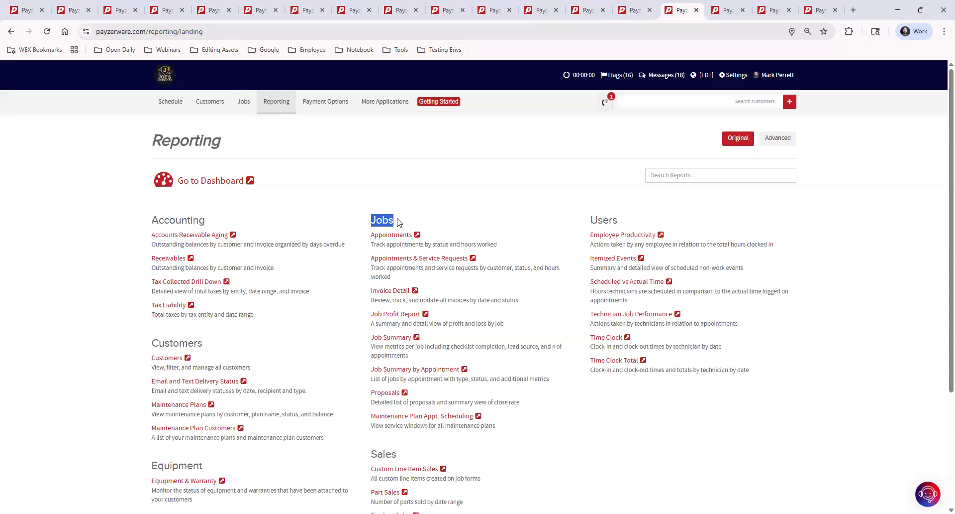
{"action": "left_click", "coordinate": [439, 213]}
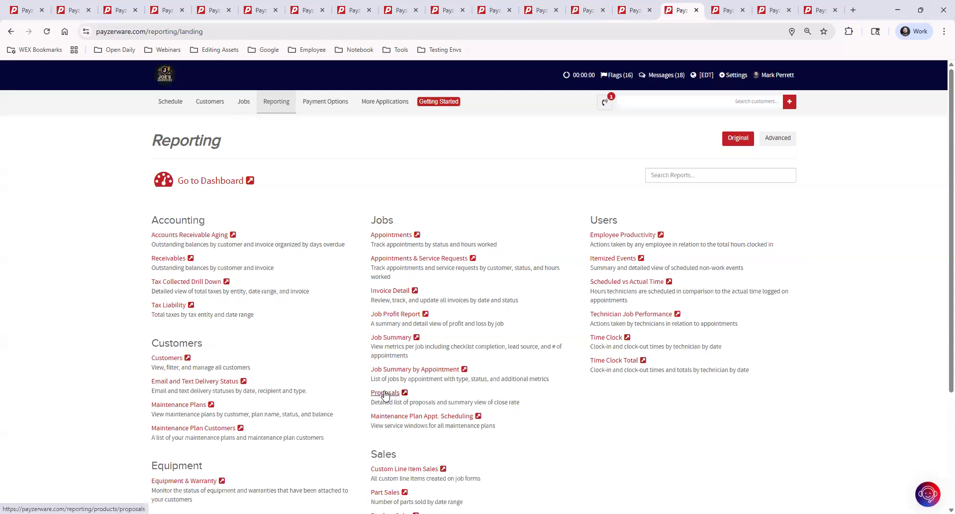
Open the Proposals report and set the start of its date range to 2026-01-01
{"action": "left_click", "coordinate": [726, 10]}
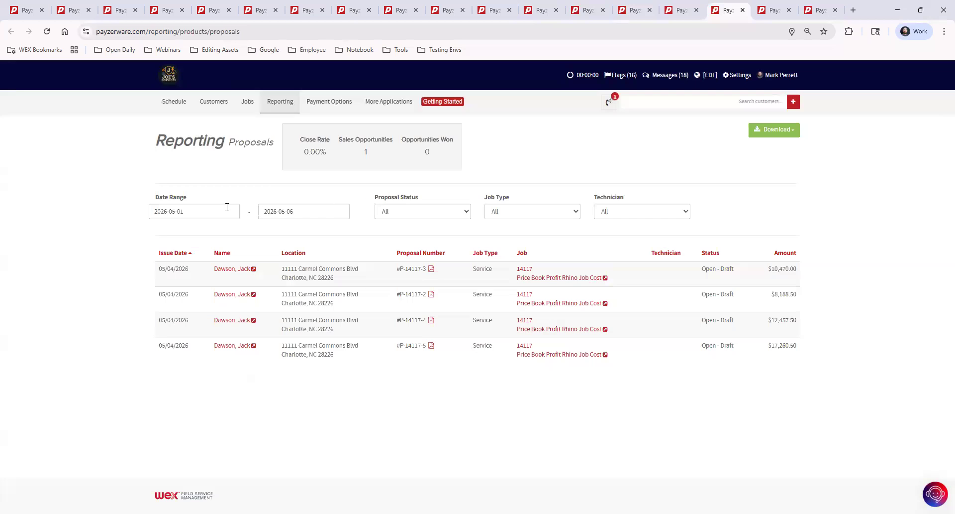
{"action": "left_click", "coordinate": [207, 210]}
{"action": "left_click", "coordinate": [158, 228]}
{"action": "left_click", "coordinate": [158, 228]}
{"action": "left_click", "coordinate": [157, 228]}
{"action": "left_click", "coordinate": [158, 228]}
{"action": "left_click", "coordinate": [158, 228]}
{"action": "left_click", "coordinate": [259, 228]}
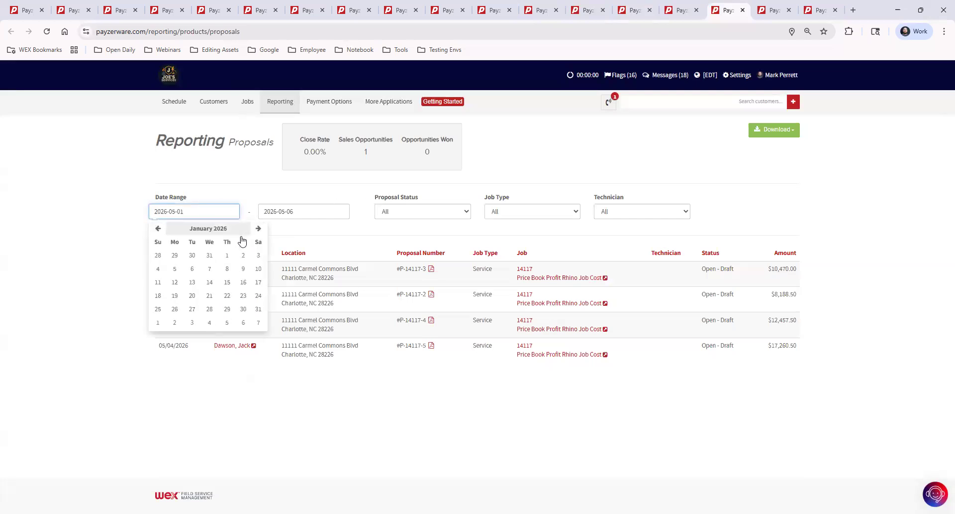
{"action": "left_click", "coordinate": [227, 255]}
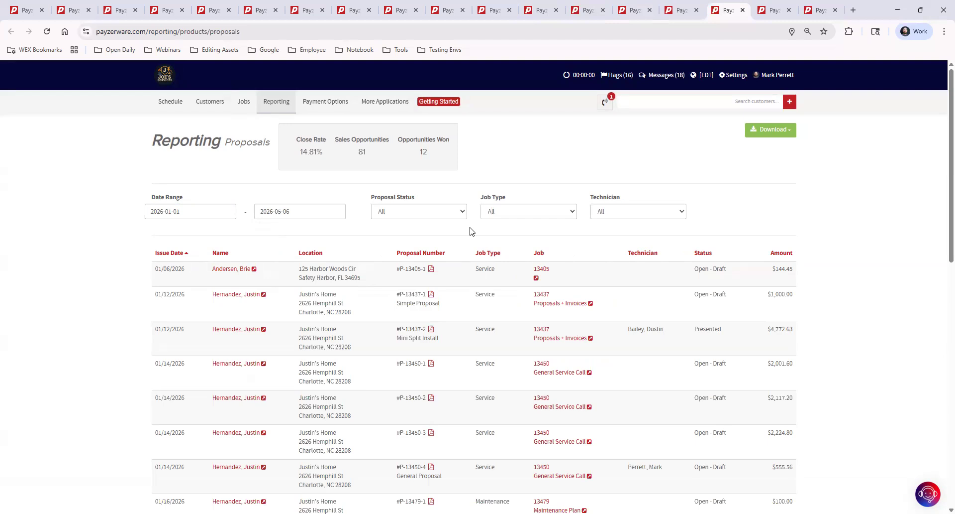
Examine the close rate and opportunities won in the Proposals report summary
{"action": "left_click_drag", "start_coordinate": [323, 151], "coordinate": [299, 152]}
{"action": "left_click", "coordinate": [342, 195]}
{"action": "double_click", "coordinate": [421, 150]}
{"action": "left_click", "coordinate": [440, 152]}
Go back to the Proposals + Invoices job and switch its Opportunity setting off and on again
{"action": "left_click", "coordinate": [32, 12]}
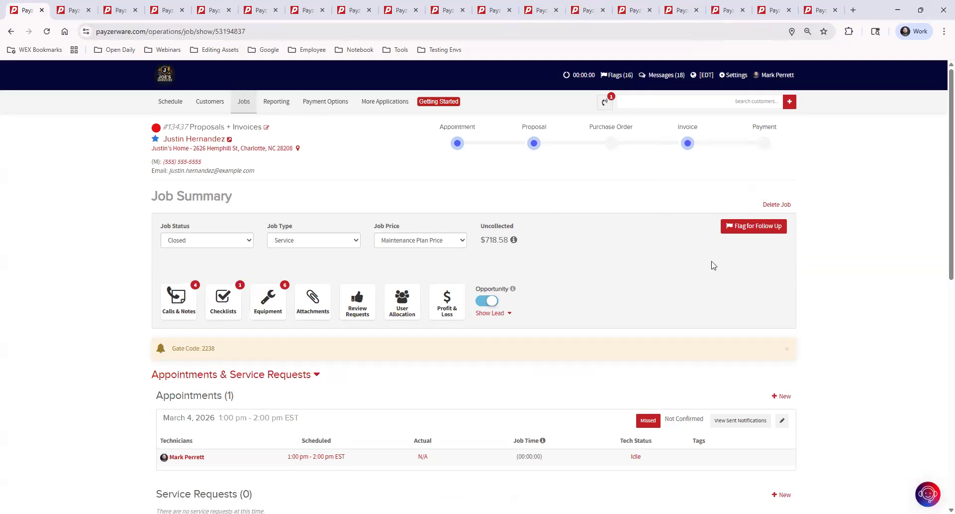
{"action": "left_click_drag", "start_coordinate": [476, 288], "coordinate": [561, 288]}
{"action": "left_click", "coordinate": [559, 288]}
{"action": "left_click", "coordinate": [493, 301]}
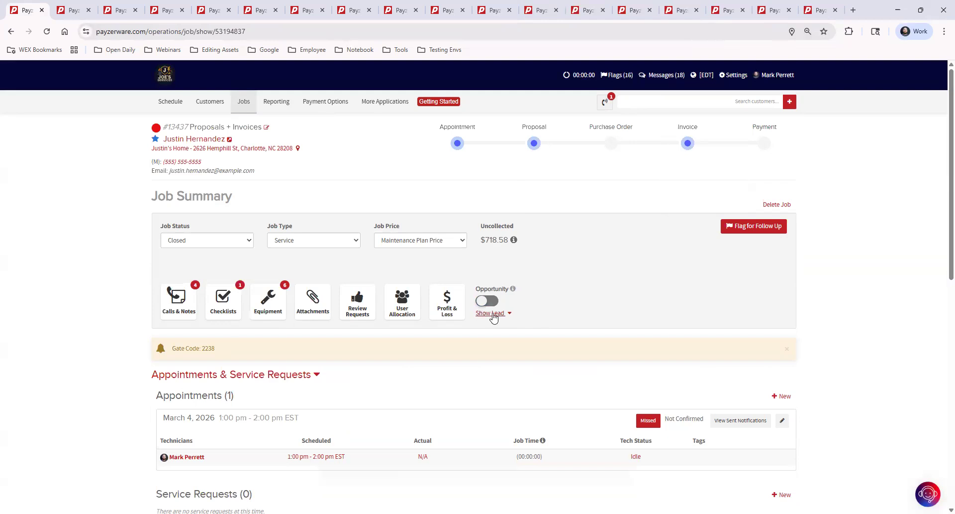
{"action": "left_click", "coordinate": [482, 302]}
Revisit the Proposals report, preview the Receivables report, and find Receivables among the Accounting reports on the Reporting page
{"action": "left_click", "coordinate": [679, 10]}
{"action": "left_click", "coordinate": [713, 11]}
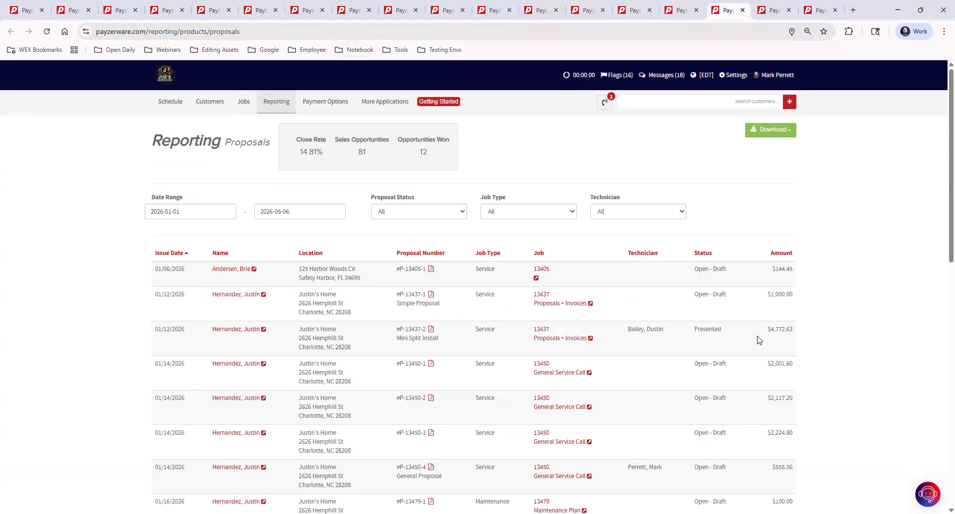
{"action": "left_click", "coordinate": [775, 11]}
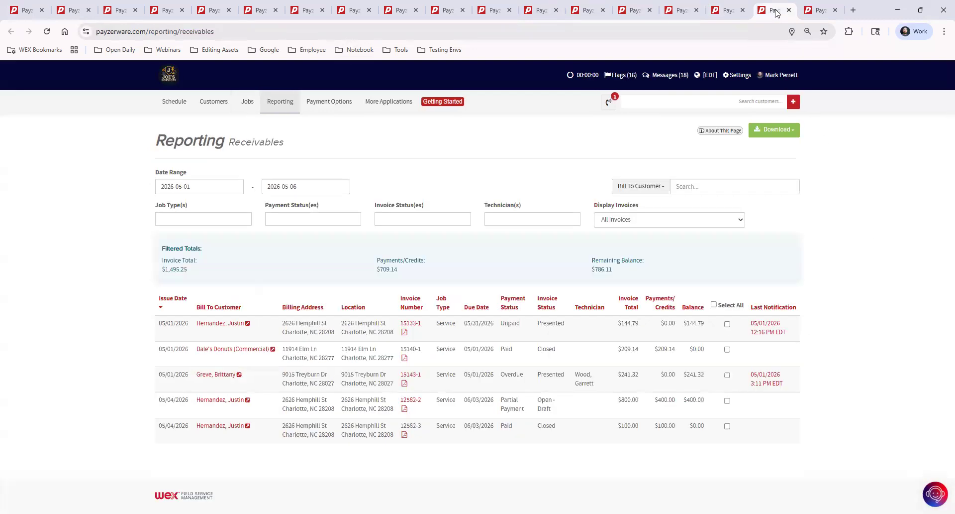
{"action": "left_click", "coordinate": [679, 11]}
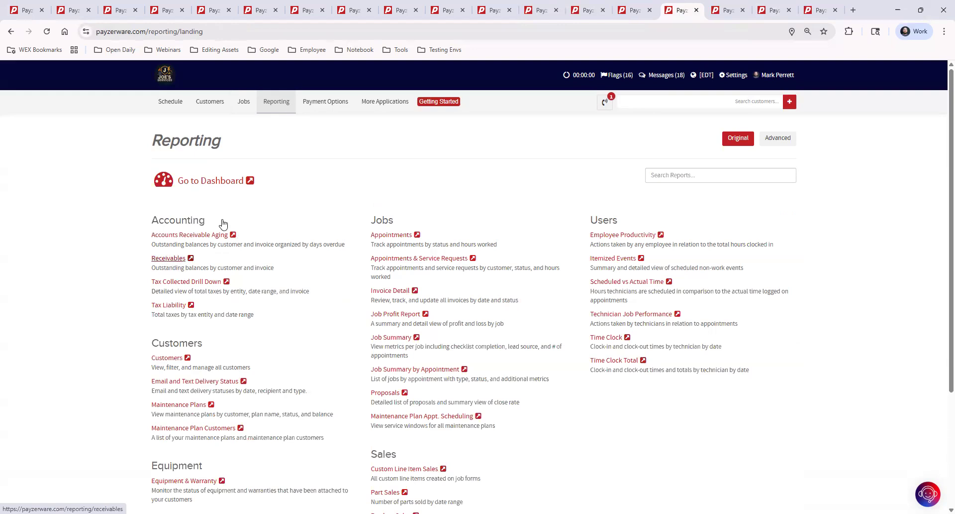
{"action": "left_click", "coordinate": [719, 11]}
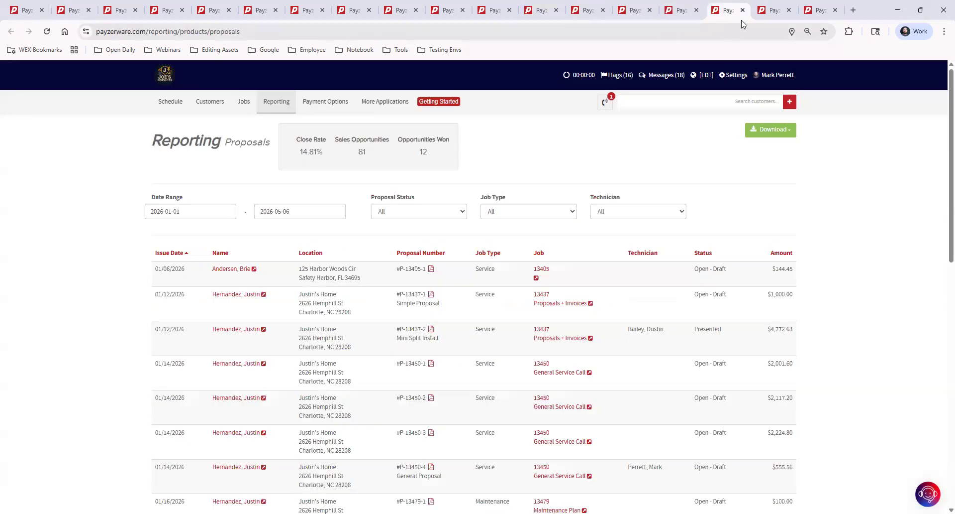
Open the Receivables report and set the start of its date range to 2026-01-01
{"action": "left_click", "coordinate": [772, 11]}
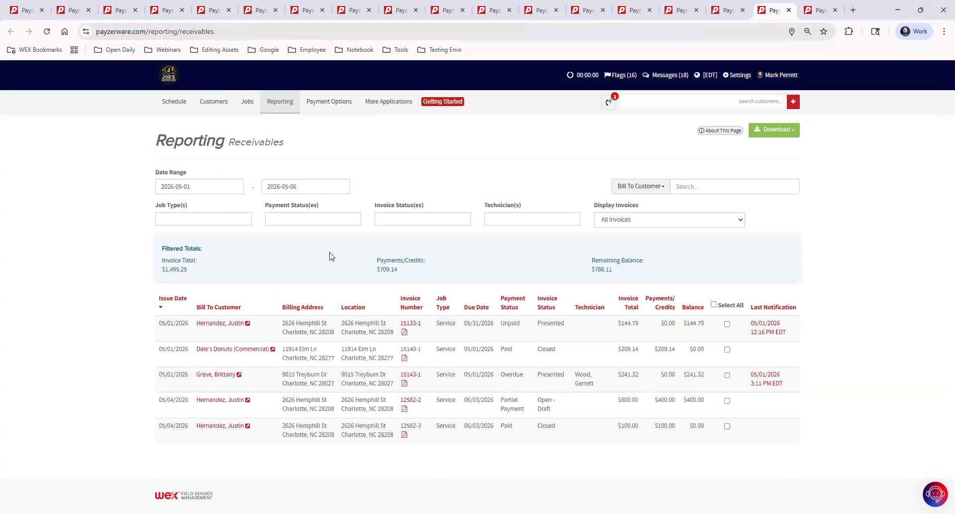
{"action": "left_click", "coordinate": [203, 186]}
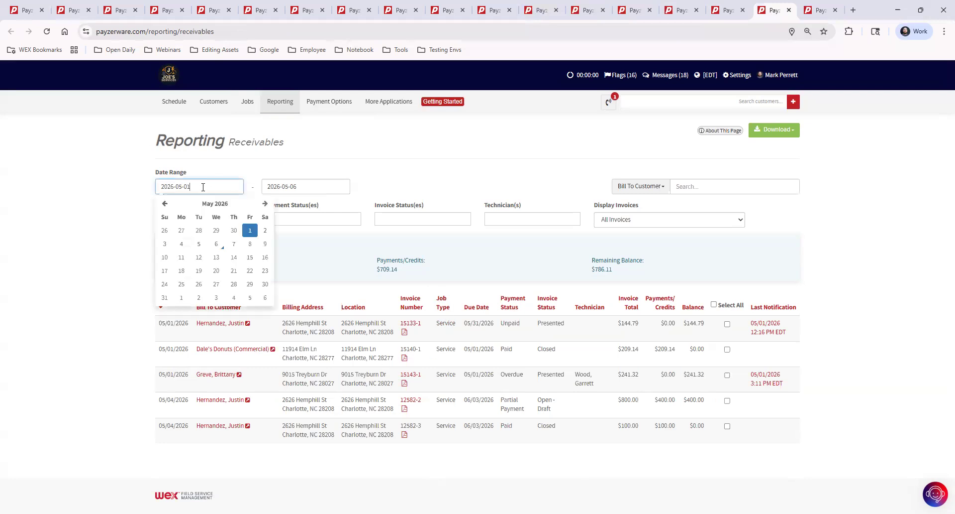
{"action": "double_click", "coordinate": [165, 204]}
{"action": "left_click", "coordinate": [165, 204]}
{"action": "left_click", "coordinate": [165, 204]}
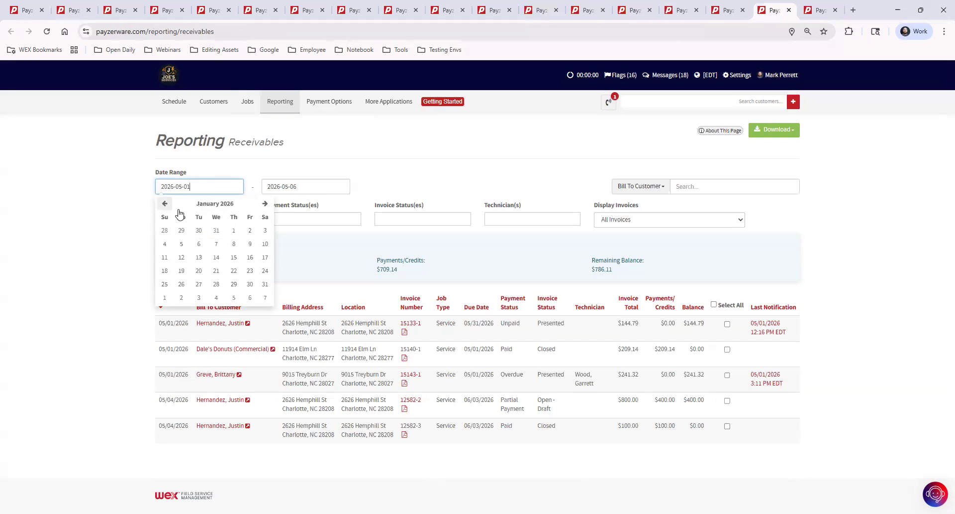
{"action": "left_click", "coordinate": [232, 229]}
{"action": "left_click", "coordinate": [449, 164]}
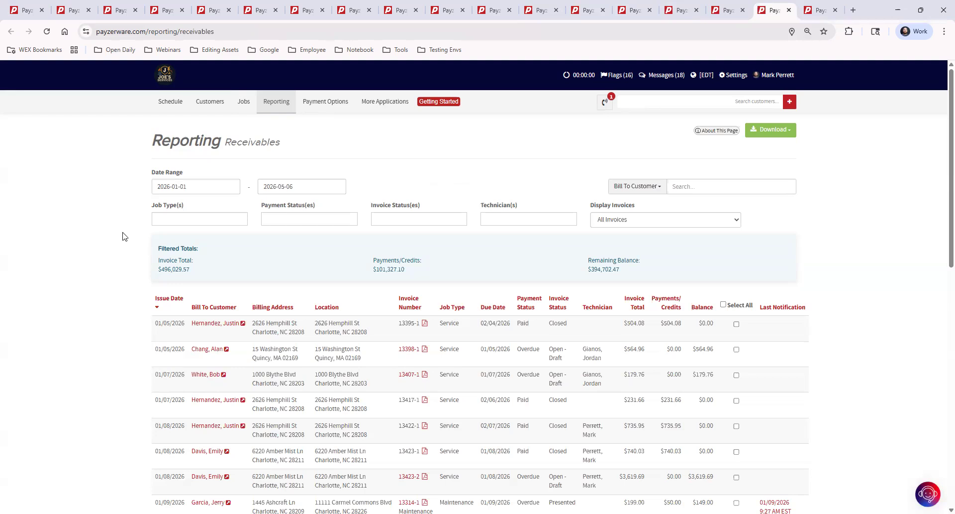
Filter the Receivables report to payment status Overdue with a start date of 2026-04-01, and look through the listed invoices
{"action": "left_click", "coordinate": [277, 217]}
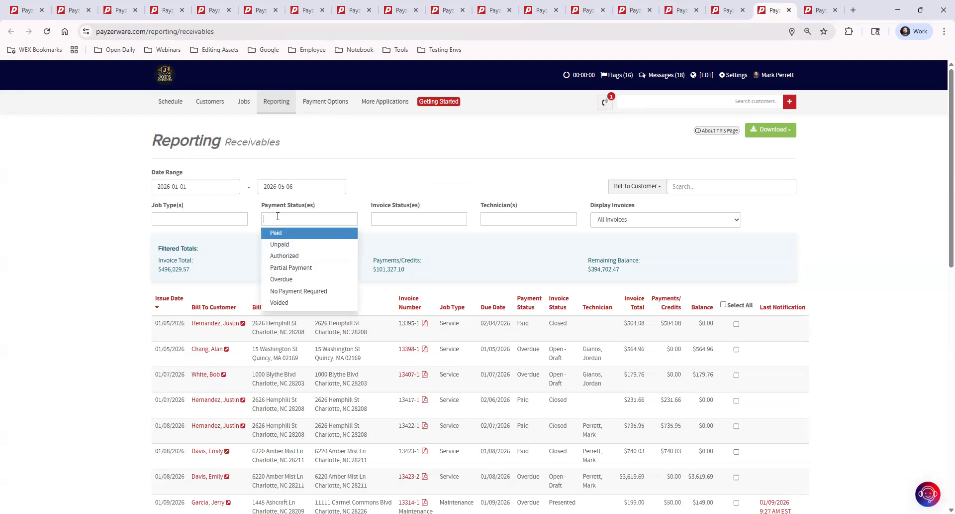
{"action": "left_click", "coordinate": [310, 279]}
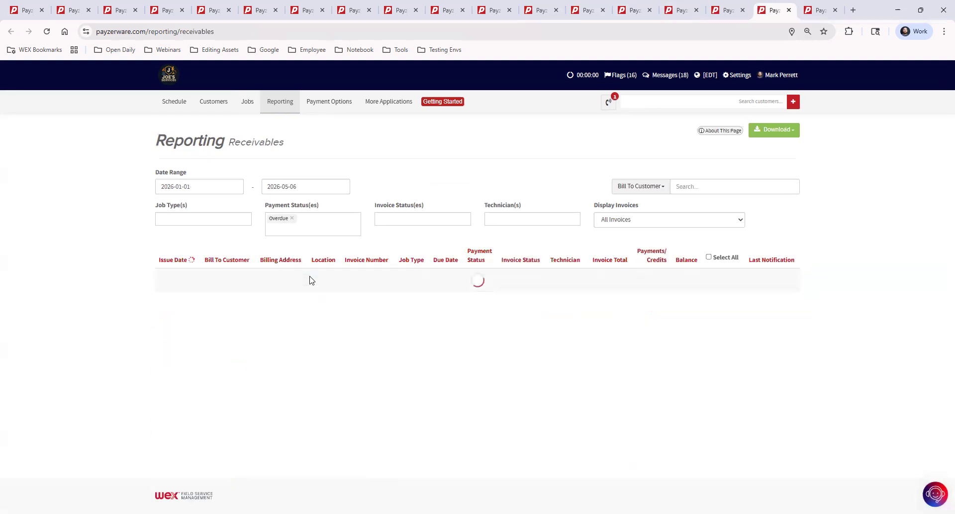
{"action": "left_click", "coordinate": [203, 187]}
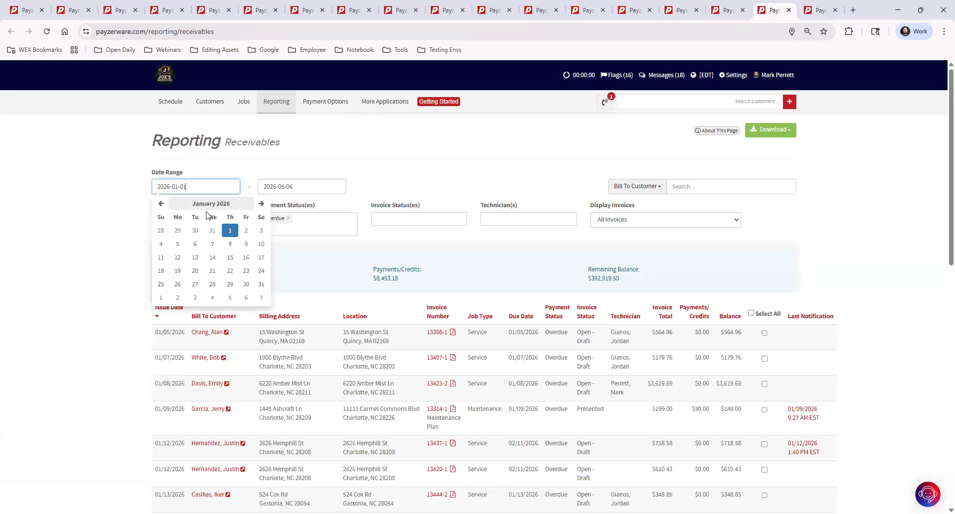
{"action": "left_click", "coordinate": [262, 204]}
{"action": "left_click", "coordinate": [261, 204]}
{"action": "left_click", "coordinate": [262, 204]}
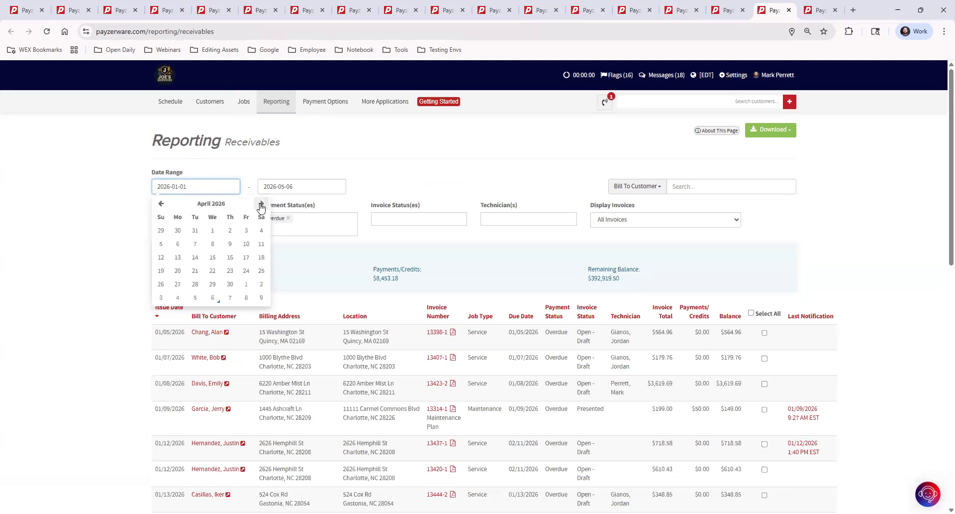
{"action": "left_click", "coordinate": [212, 230]}
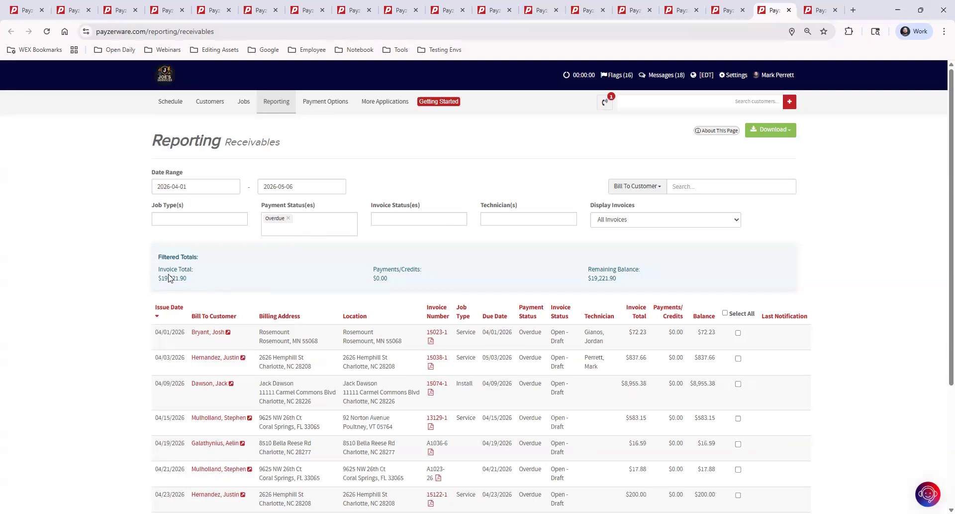
{"action": "scroll", "coordinate": [454, 365], "scroll_direction": "down", "scroll_amount": 4}
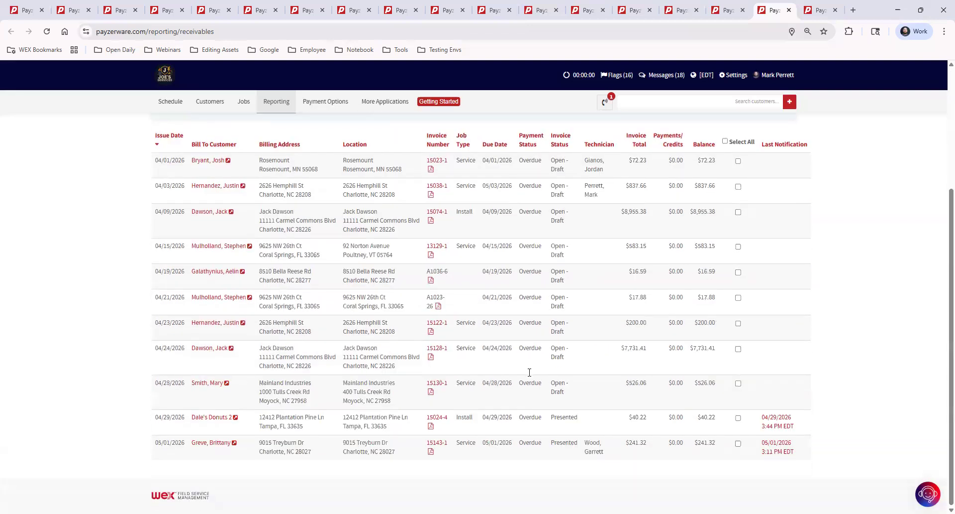
{"action": "scroll", "coordinate": [529, 372], "scroll_direction": "up", "scroll_amount": 4}
{"action": "scroll", "coordinate": [518, 377], "scroll_direction": "down", "scroll_amount": 4}
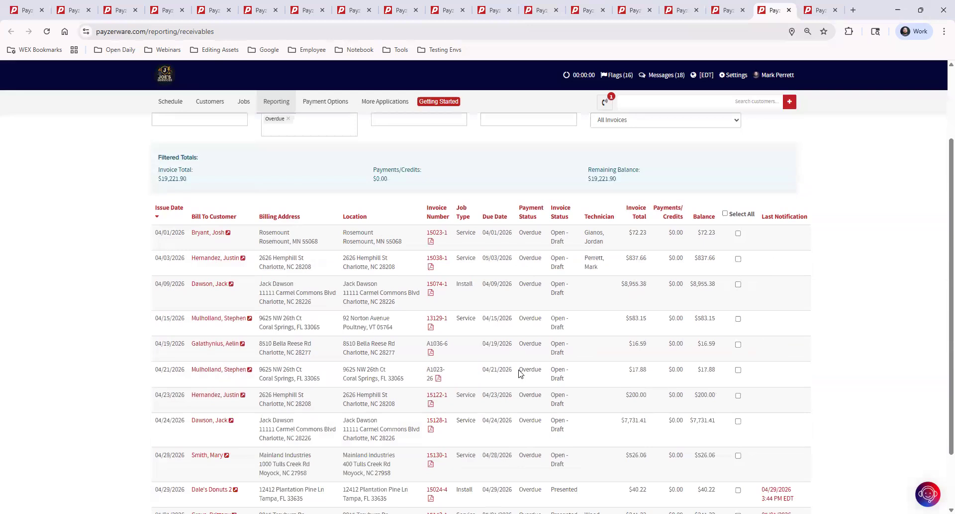
{"action": "scroll", "coordinate": [507, 361], "scroll_direction": "up", "scroll_amount": 4}
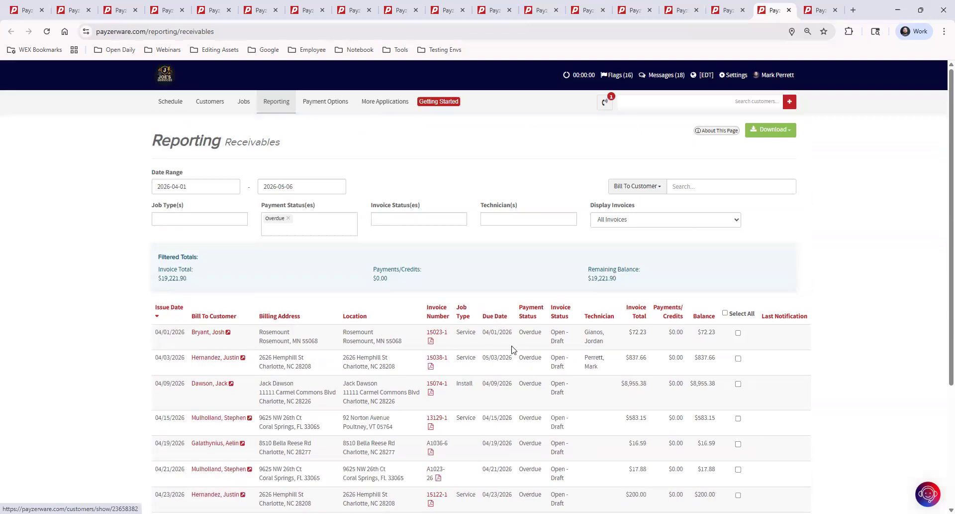
Select all listed overdue invoices, review the recipients for sending them in bulk, and close the dialog without sending
{"action": "left_click", "coordinate": [725, 313]}
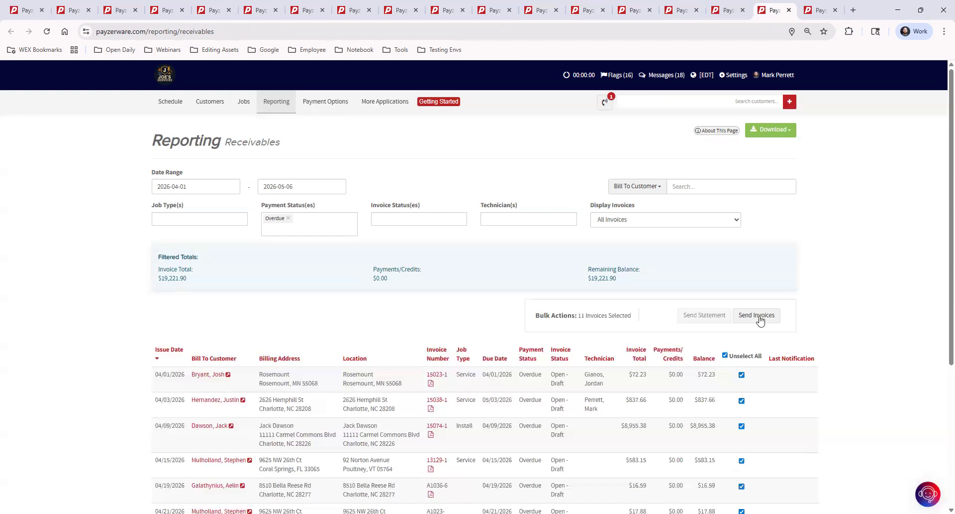
{"action": "left_click", "coordinate": [757, 316]}
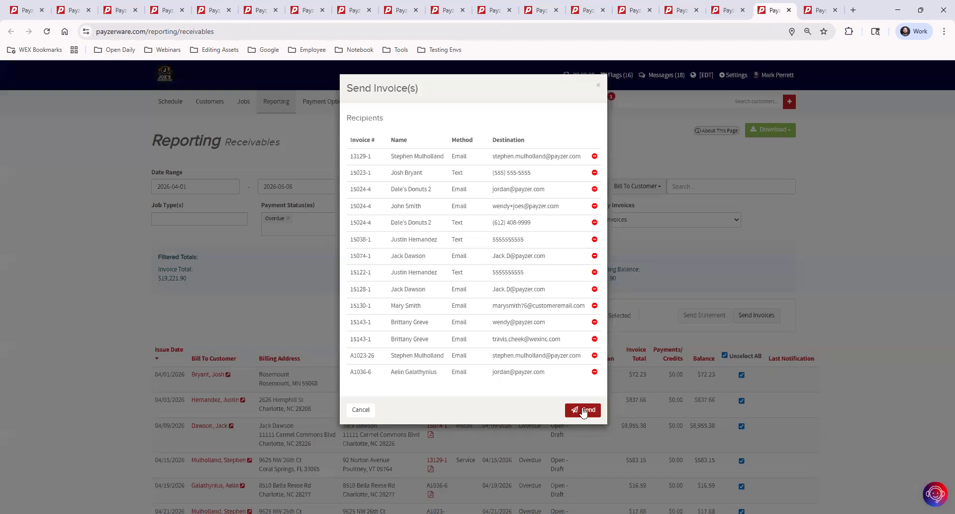
{"action": "left_click", "coordinate": [600, 88]}
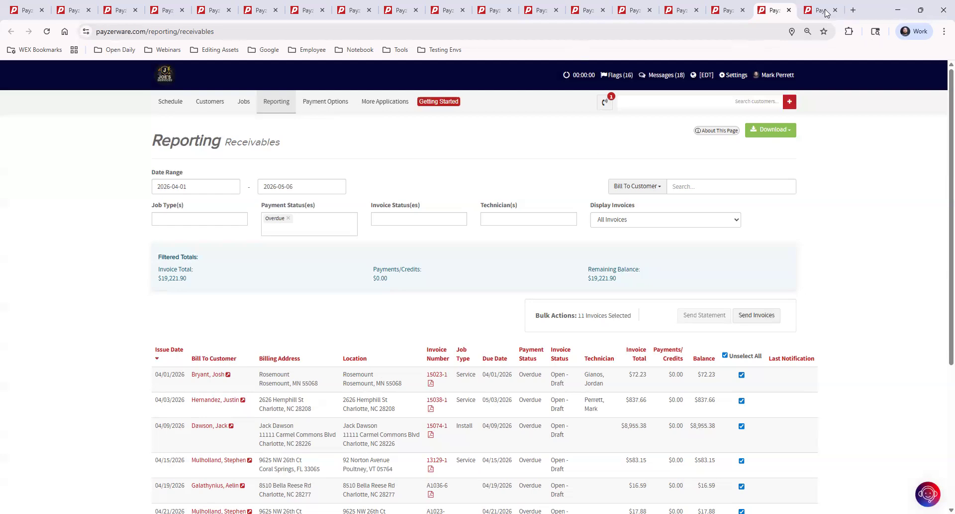
Find Job Summary on the Reporting page, then view that report and examine its Signed Proposals and Invoices columns
{"action": "left_click", "coordinate": [680, 10]}
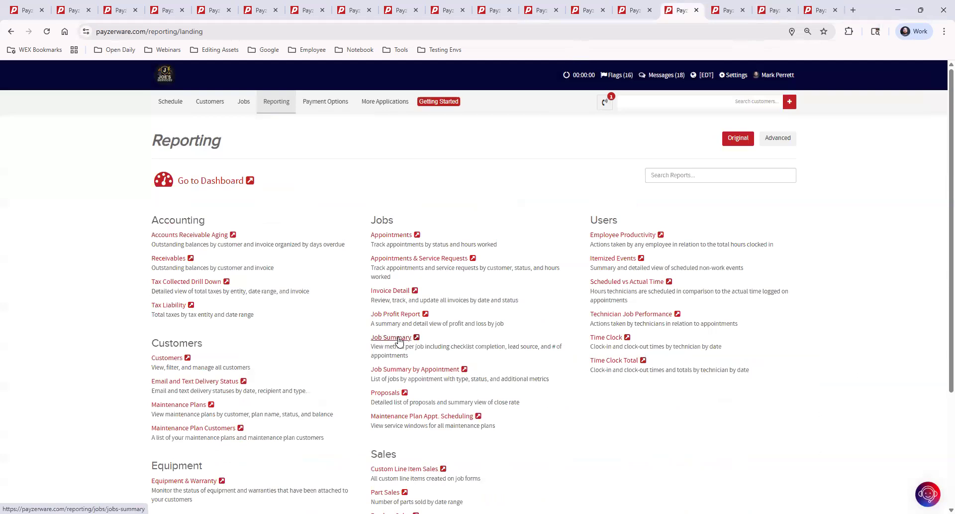
{"action": "left_click", "coordinate": [821, 9]}
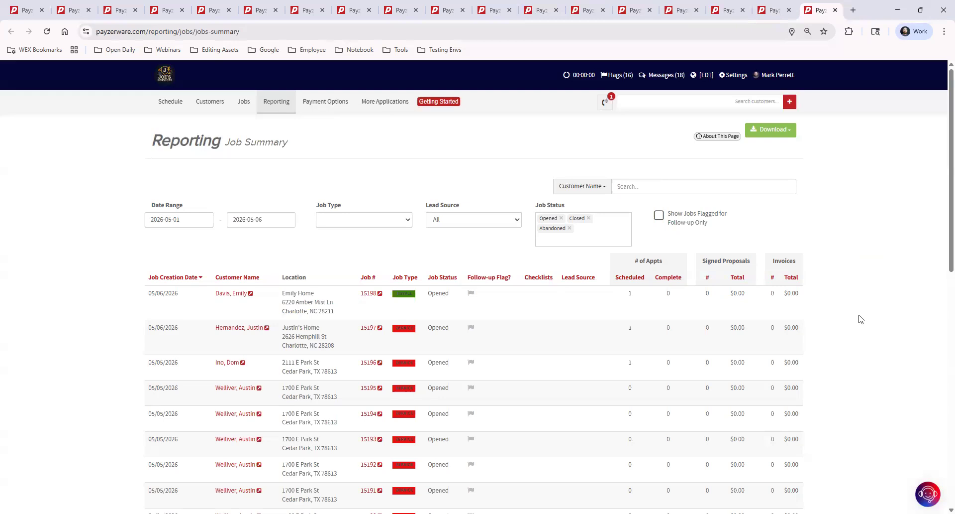
{"action": "left_click_drag", "start_coordinate": [702, 261], "coordinate": [750, 260]}
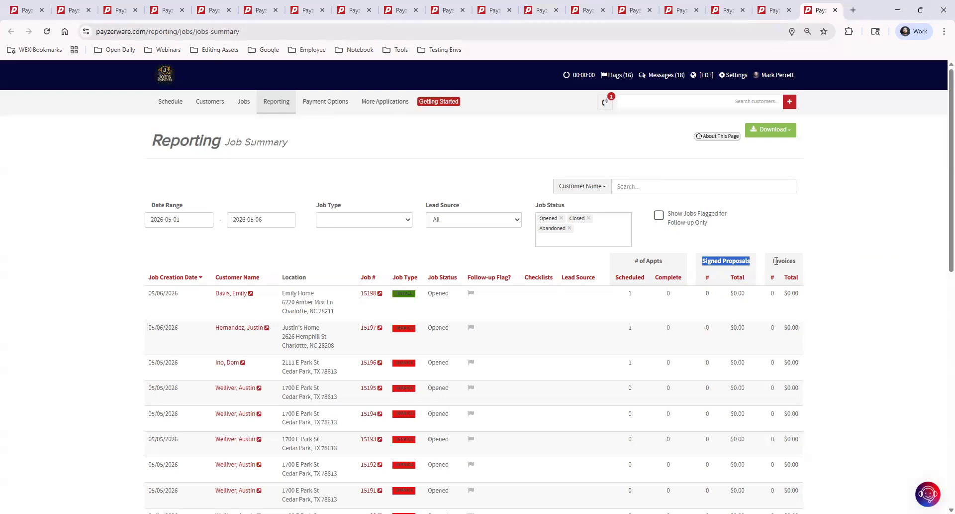
{"action": "left_click_drag", "start_coordinate": [774, 261], "coordinate": [820, 260]}
{"action": "left_click", "coordinate": [869, 277]}
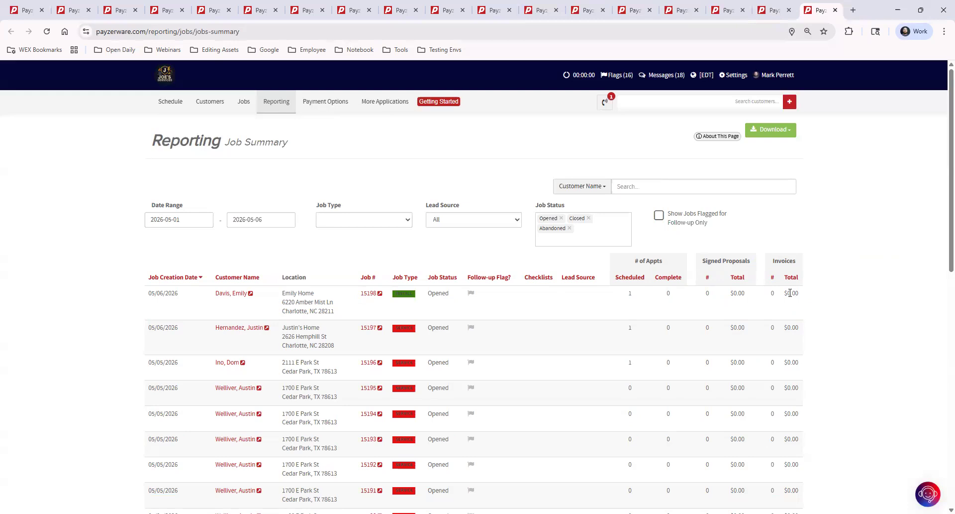
Filter the Job Summary report to job type Install with a start date of 2026-04-01
{"action": "left_click", "coordinate": [344, 220]}
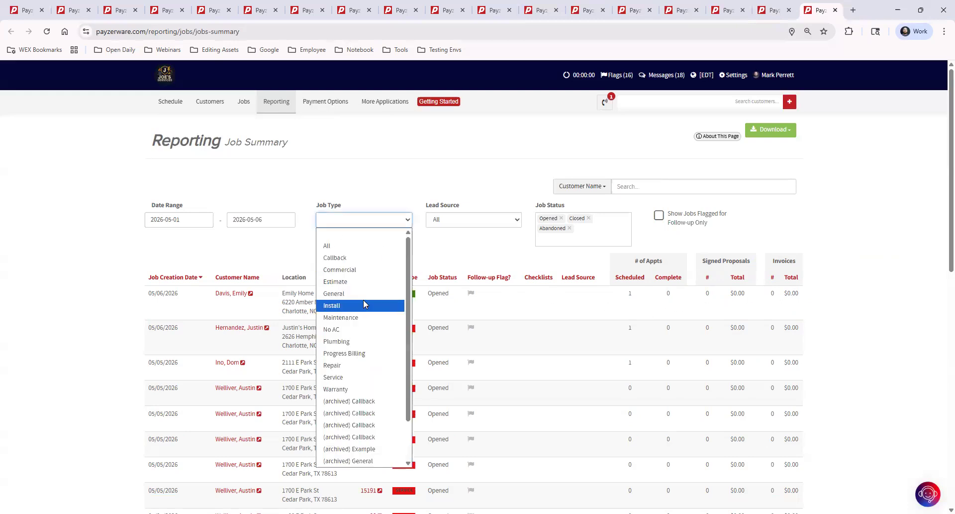
{"action": "left_click", "coordinate": [364, 304]}
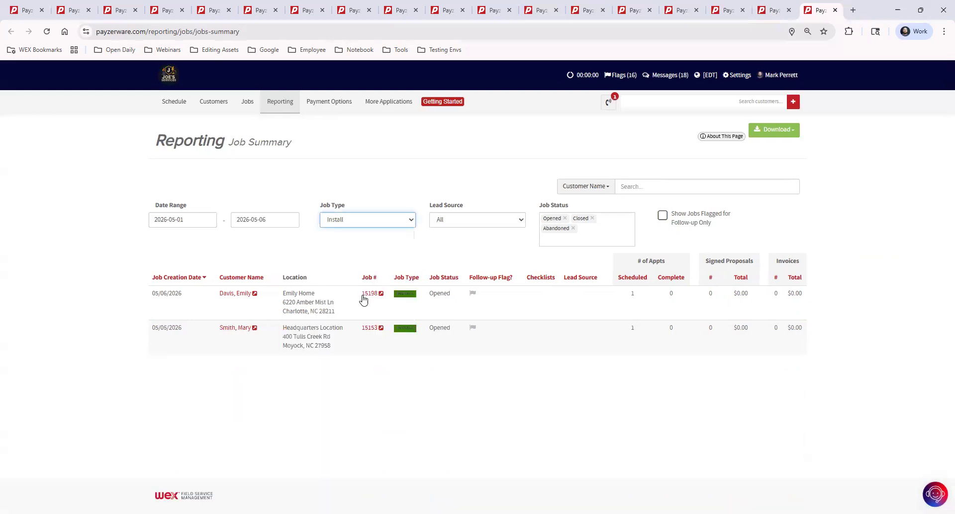
{"action": "left_click", "coordinate": [186, 219]}
{"action": "left_click", "coordinate": [158, 236]}
{"action": "left_click", "coordinate": [208, 264]}
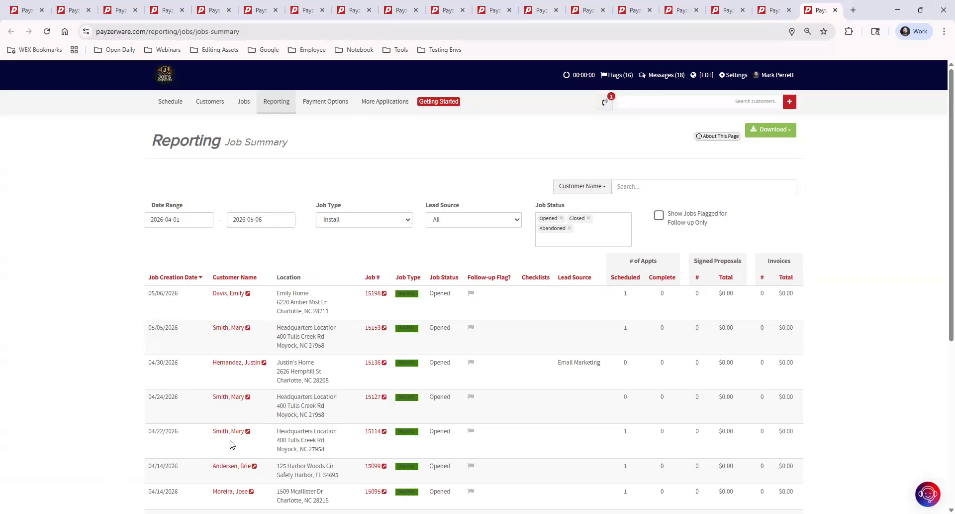
Examine the appointment, signed proposal and invoice figures for the install jobs created 04/22/2026 and 05/06/2026
{"action": "left_click_drag", "start_coordinate": [150, 431], "coordinate": [215, 437]}
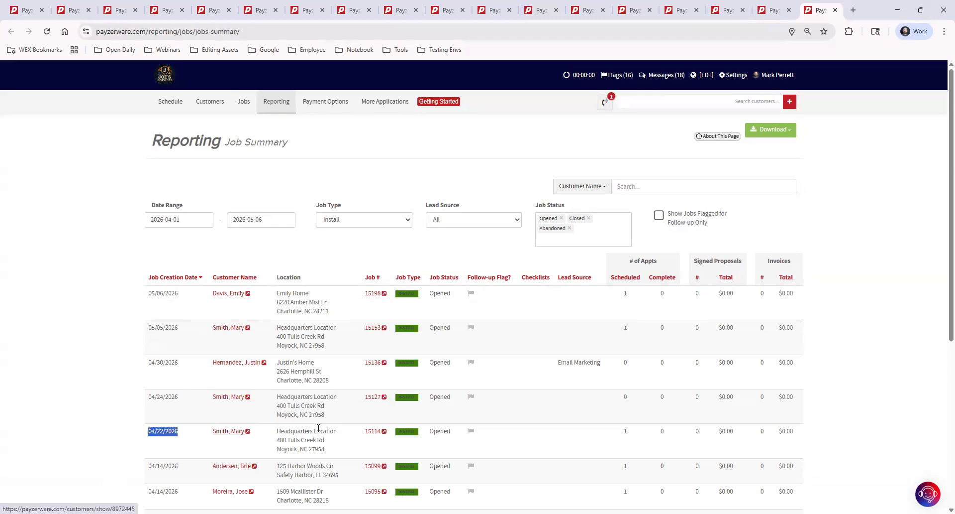
{"action": "double_click", "coordinate": [626, 432]}
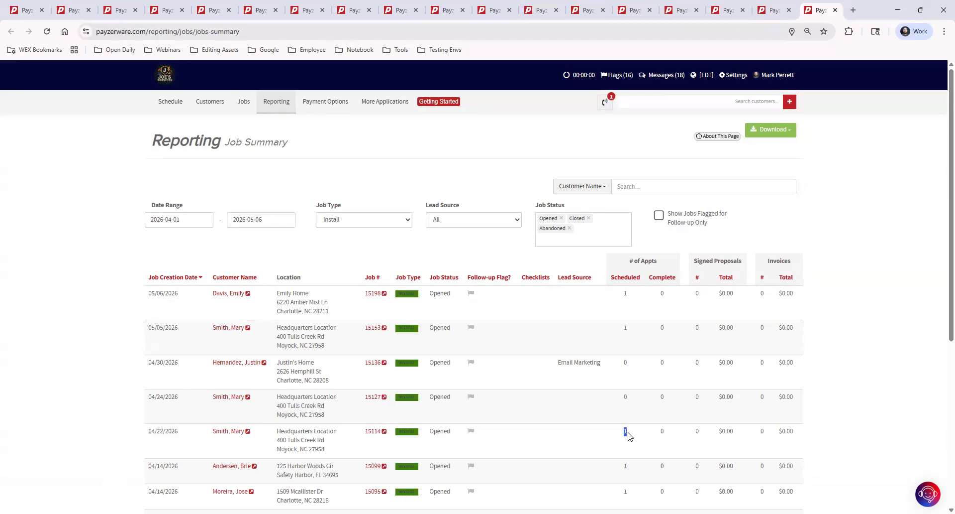
{"action": "double_click", "coordinate": [662, 432]}
{"action": "left_click_drag", "start_coordinate": [693, 439], "coordinate": [823, 434]}
{"action": "left_click", "coordinate": [704, 436]}
{"action": "left_click_drag", "start_coordinate": [621, 294], "coordinate": [713, 308]}
{"action": "left_click", "coordinate": [697, 301]}
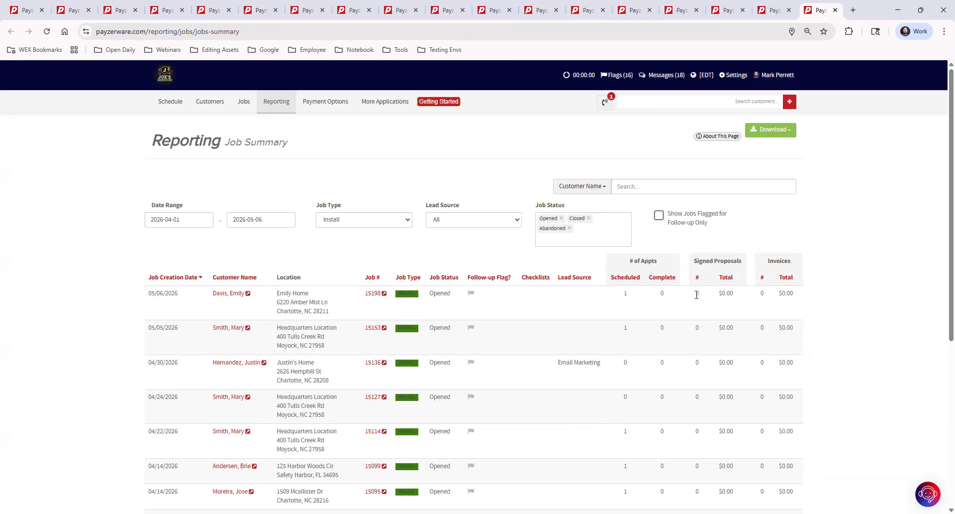